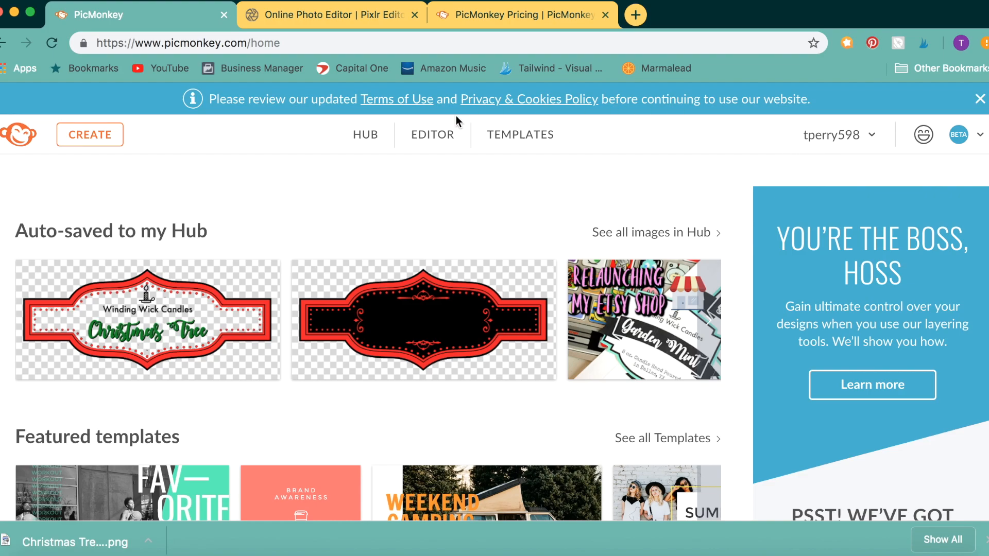
{"action": "mouse_move", "coordinate": [330, 283]}
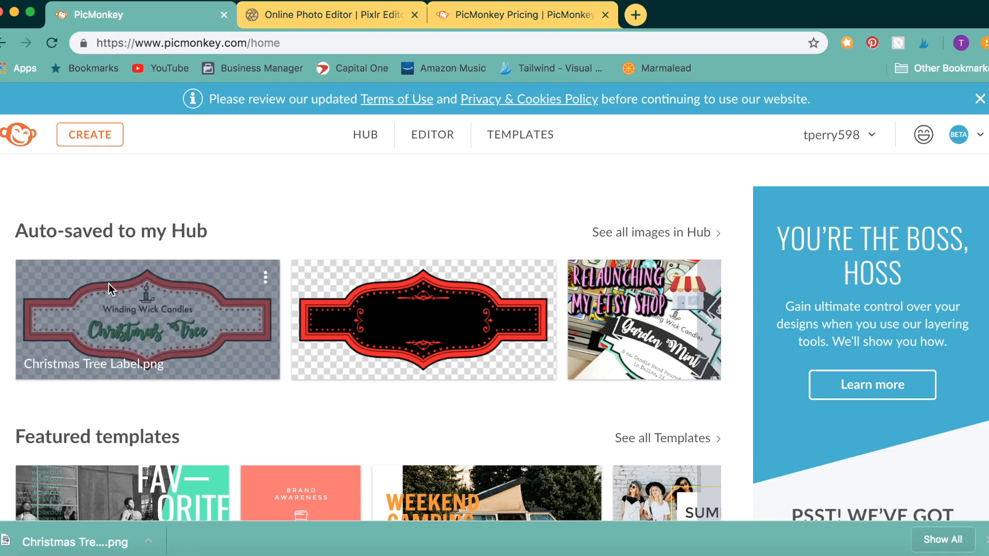
{"action": "scroll", "coordinate": [331, 400], "scroll_direction": "down", "scroll_amount": 10}
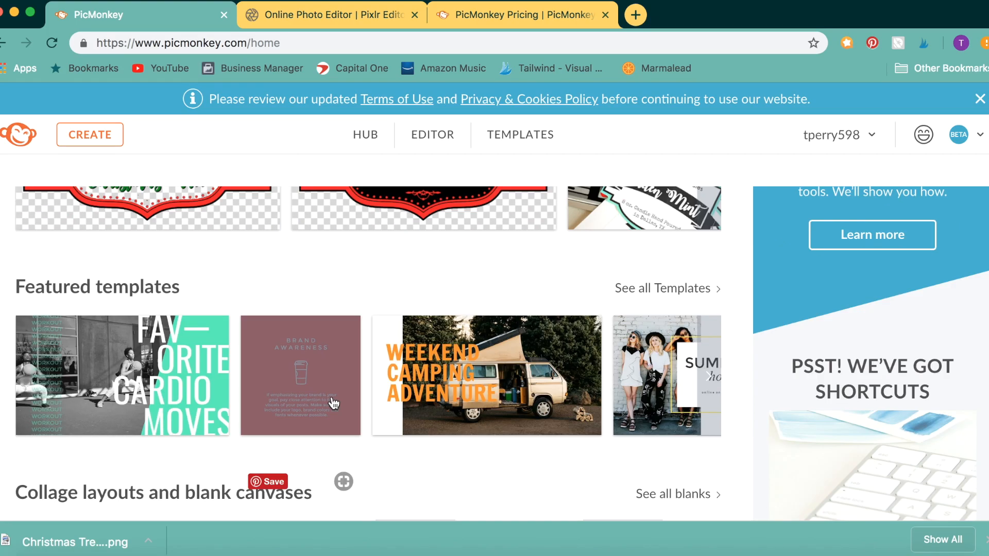
{"action": "scroll", "coordinate": [442, 326], "scroll_direction": "up", "scroll_amount": 10}
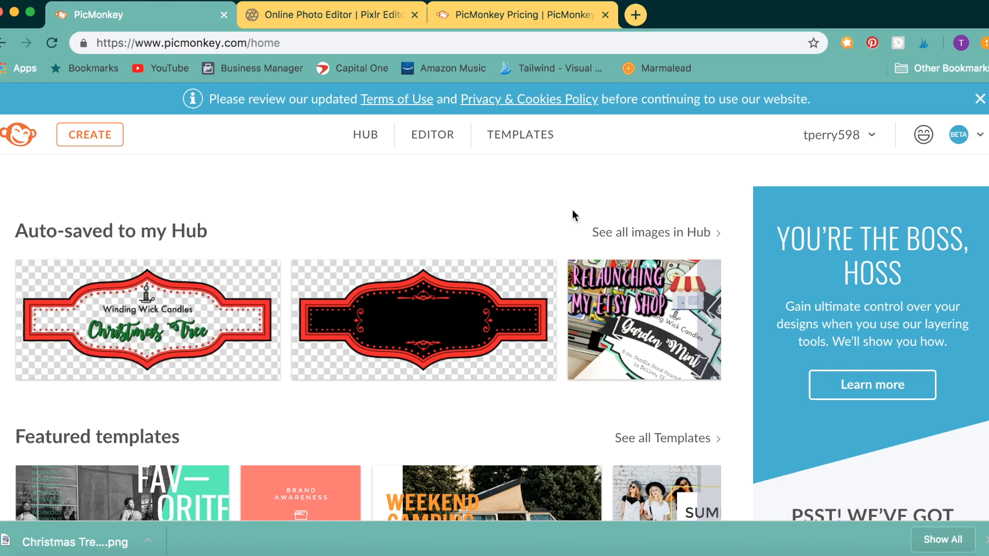
- Examine the prices and included features of the PicMonkey Basic and Pro plans
{"action": "left_click", "coordinate": [516, 21]}
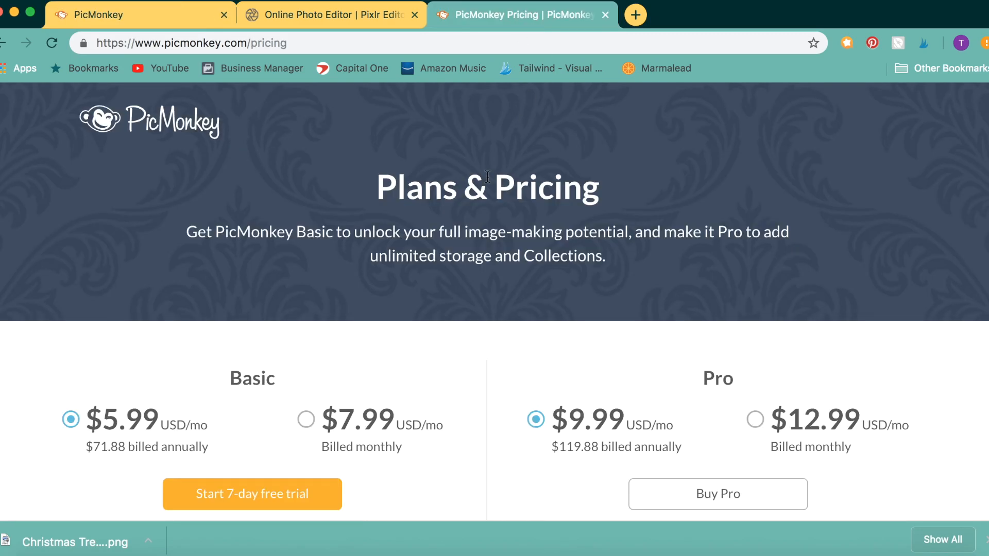
{"action": "scroll", "coordinate": [489, 177], "scroll_direction": "down", "scroll_amount": 1}
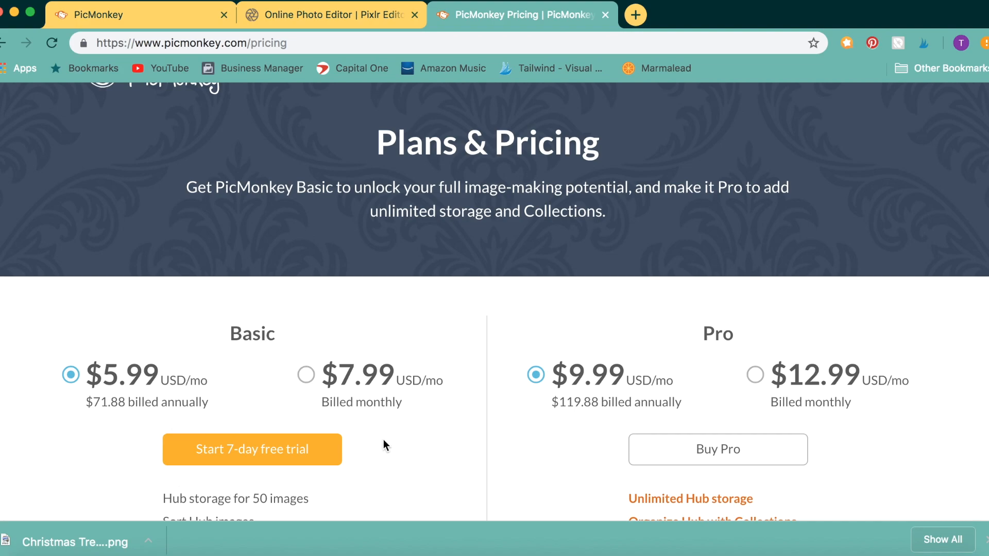
{"action": "scroll", "coordinate": [484, 386], "scroll_direction": "down", "scroll_amount": 3}
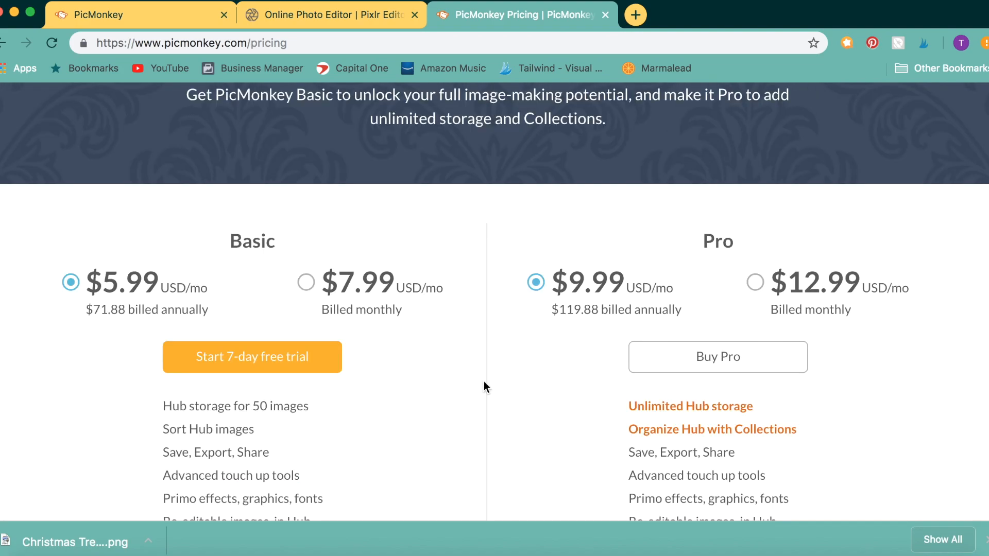
{"action": "scroll", "coordinate": [430, 351], "scroll_direction": "up", "scroll_amount": 4}
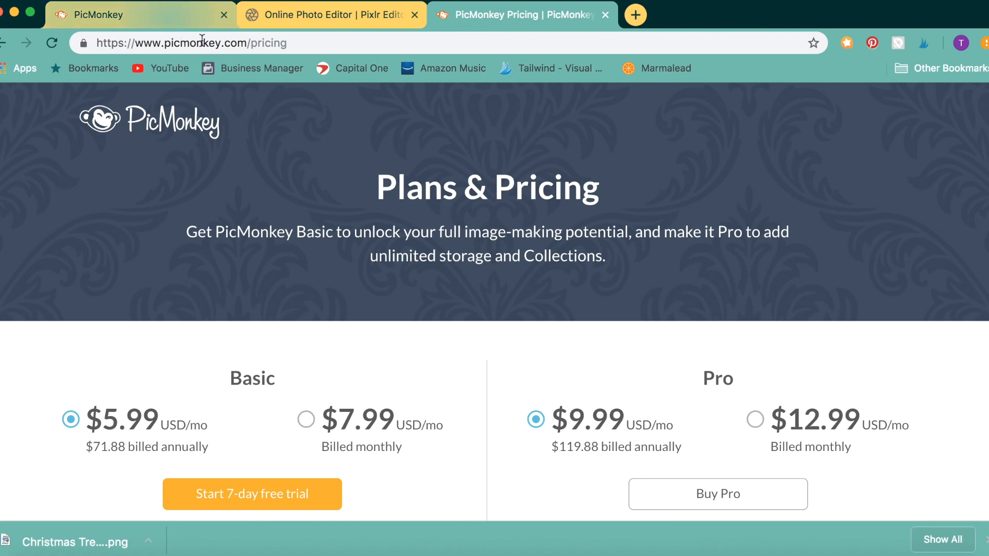
- Return to the PicMonkey home page and create a custom blank canvas of 2000 x 2000 pixels
{"action": "left_click", "coordinate": [191, 18]}
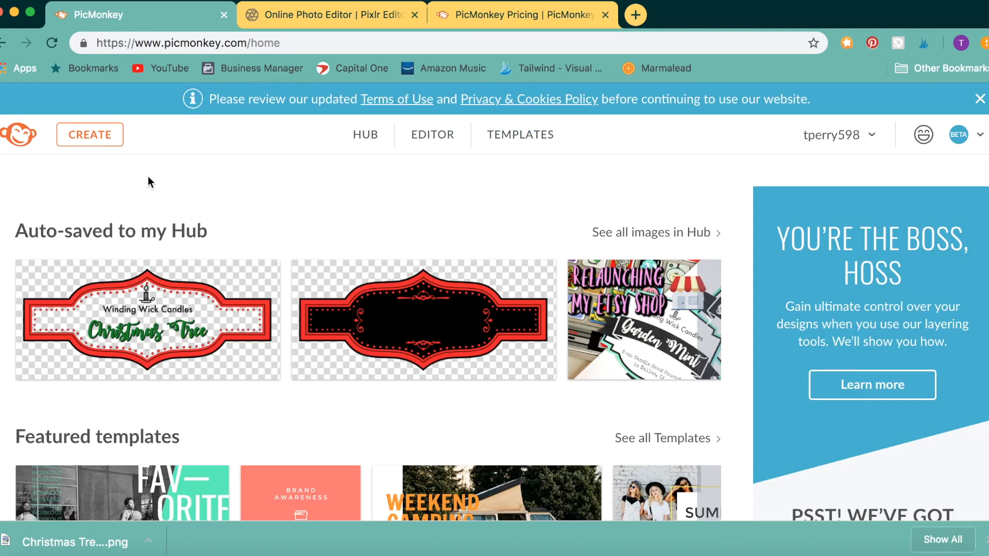
{"action": "left_click", "coordinate": [106, 139]}
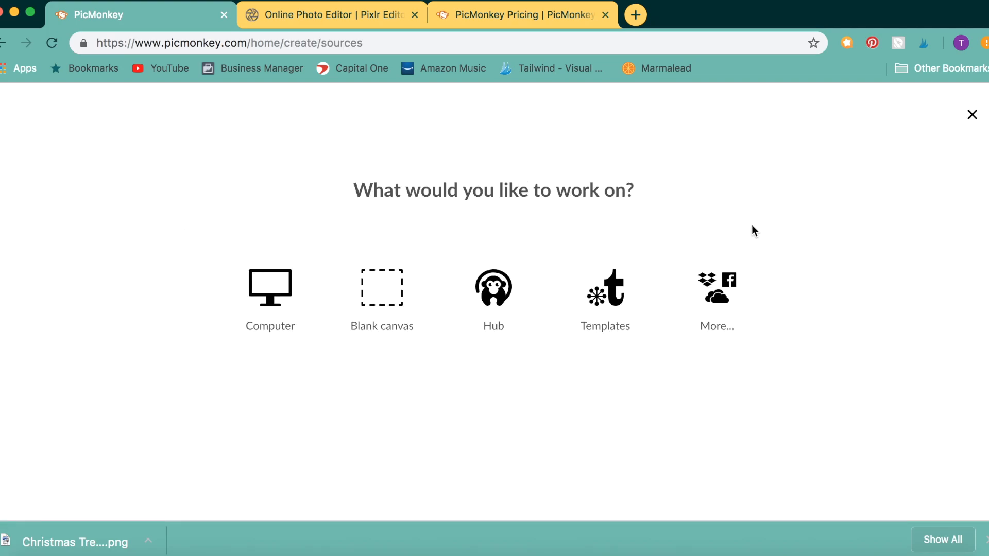
{"action": "left_click", "coordinate": [388, 307]}
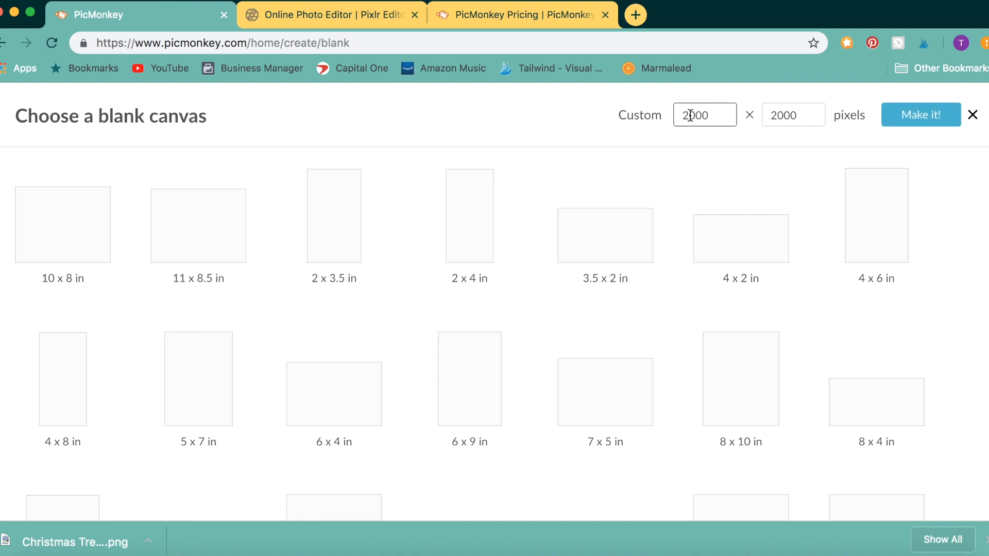
{"action": "left_click", "coordinate": [922, 115]}
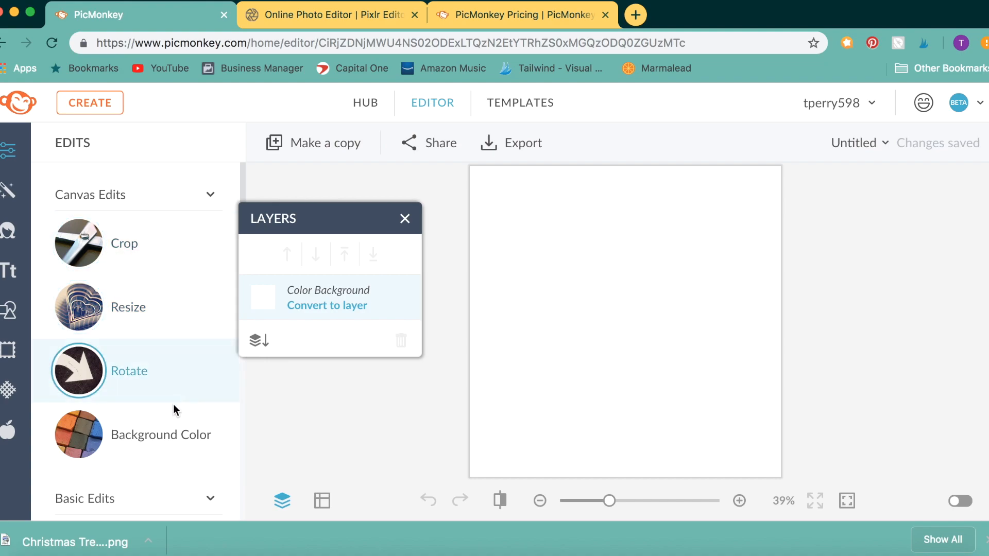
- Make the canvas background transparent and apply the change
{"action": "left_click", "coordinate": [175, 430]}
{"action": "left_click", "coordinate": [62, 498]}
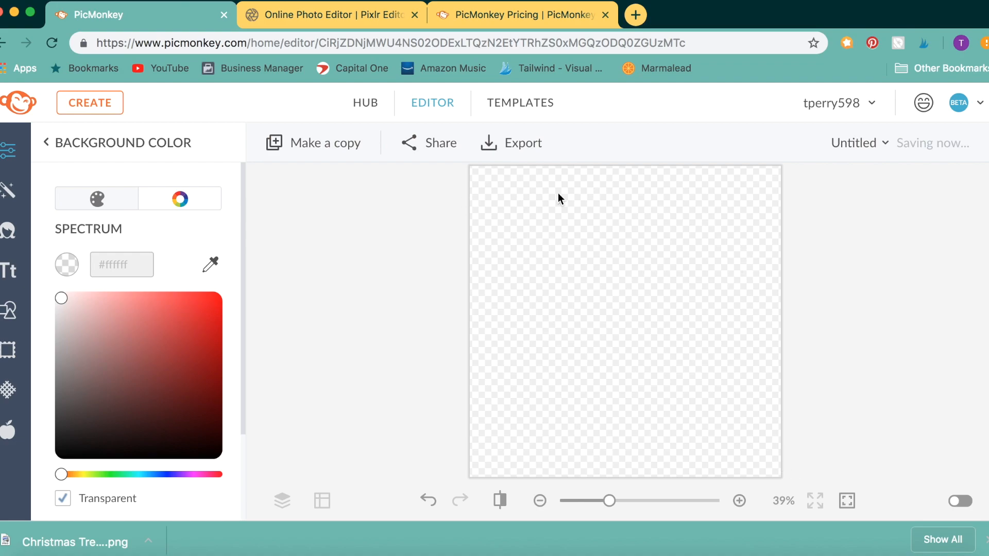
{"action": "left_click_drag", "start_coordinate": [245, 190], "coordinate": [242, 212]}
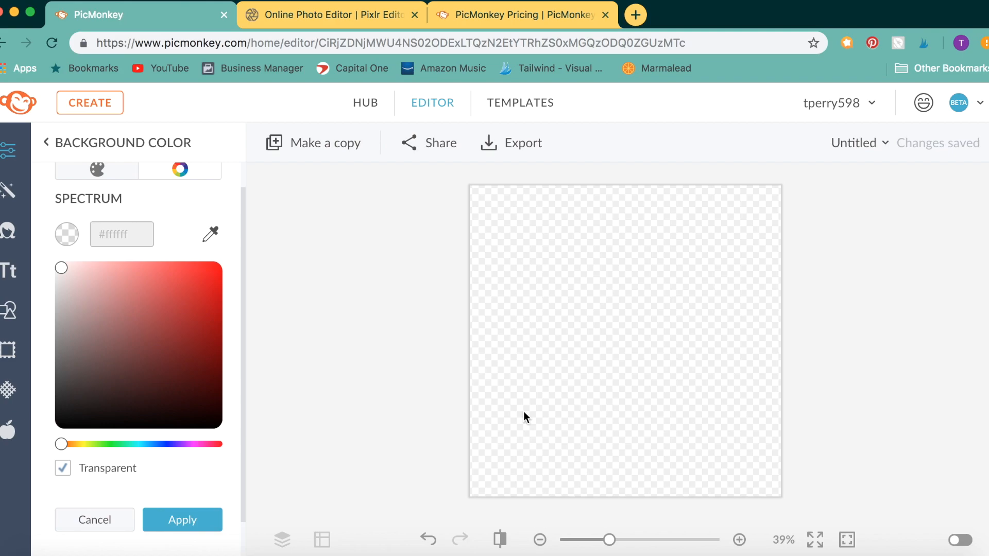
{"action": "left_click", "coordinate": [186, 520]}
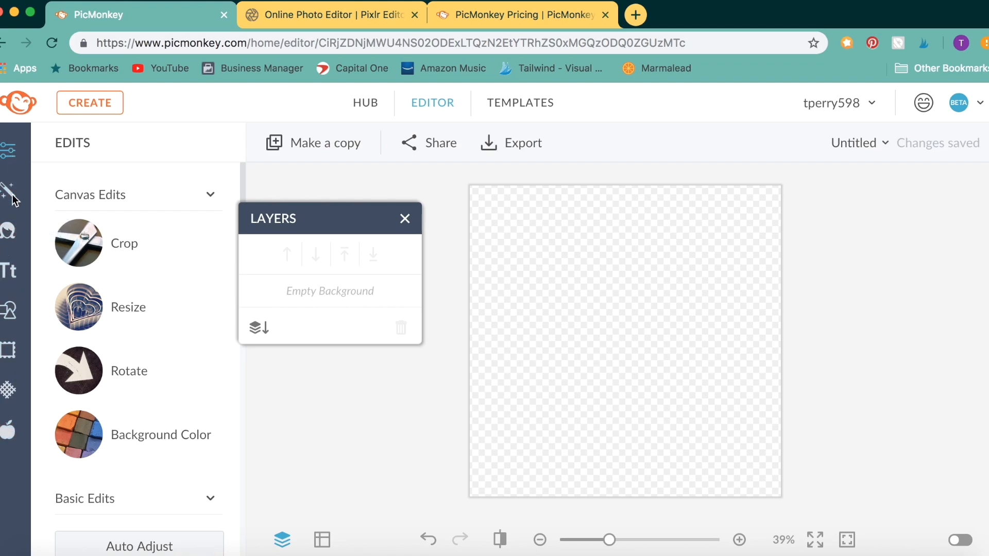
- Hide the layers palette and add the wide black bracket-shaped label with a dotted border from the Scrapbooky label graphics
{"action": "left_click", "coordinate": [11, 311]}
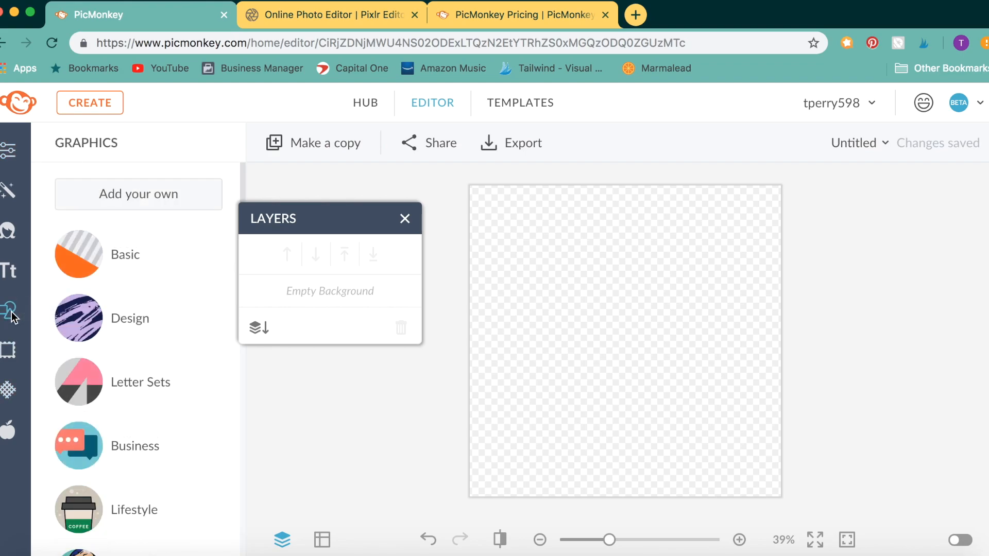
{"action": "left_click", "coordinate": [405, 218]}
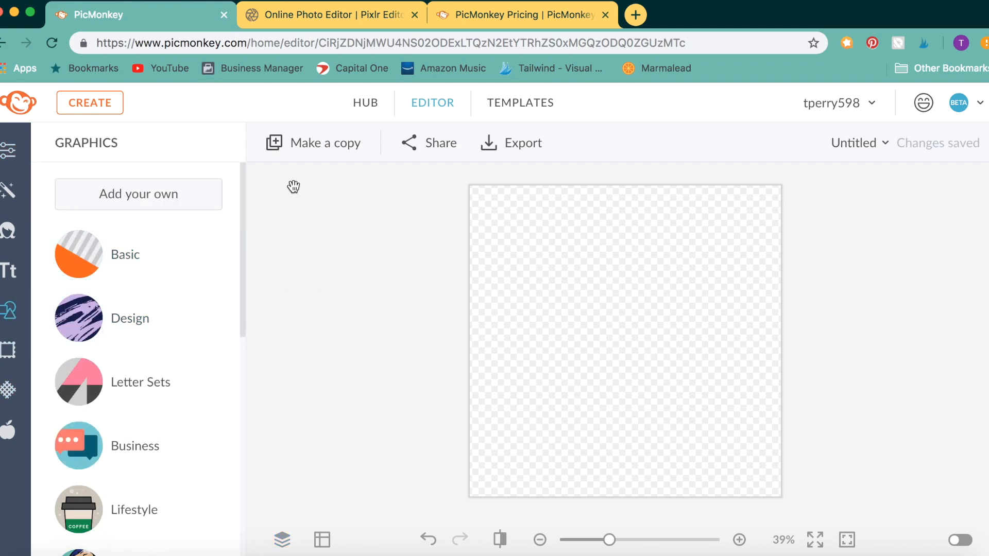
{"action": "scroll", "coordinate": [243, 171], "scroll_direction": "down", "scroll_amount": 3}
{"action": "scroll", "coordinate": [249, 214], "scroll_direction": "down", "scroll_amount": 9}
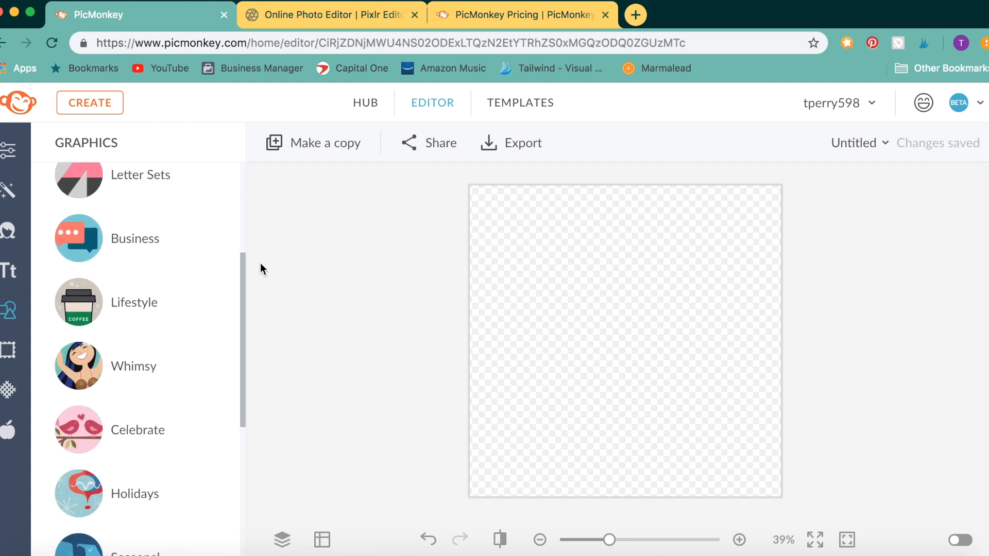
{"action": "scroll", "coordinate": [264, 320], "scroll_direction": "down", "scroll_amount": 7}
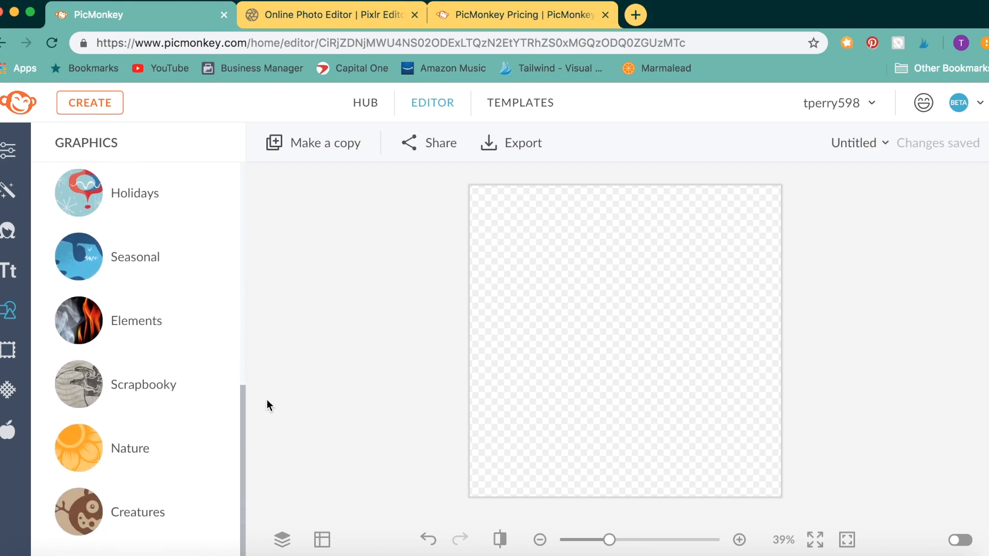
{"action": "scroll", "coordinate": [254, 388], "scroll_direction": "up", "scroll_amount": 15}
{"action": "scroll", "coordinate": [265, 206], "scroll_direction": "up", "scroll_amount": 2}
{"action": "scroll", "coordinate": [267, 296], "scroll_direction": "down", "scroll_amount": 15}
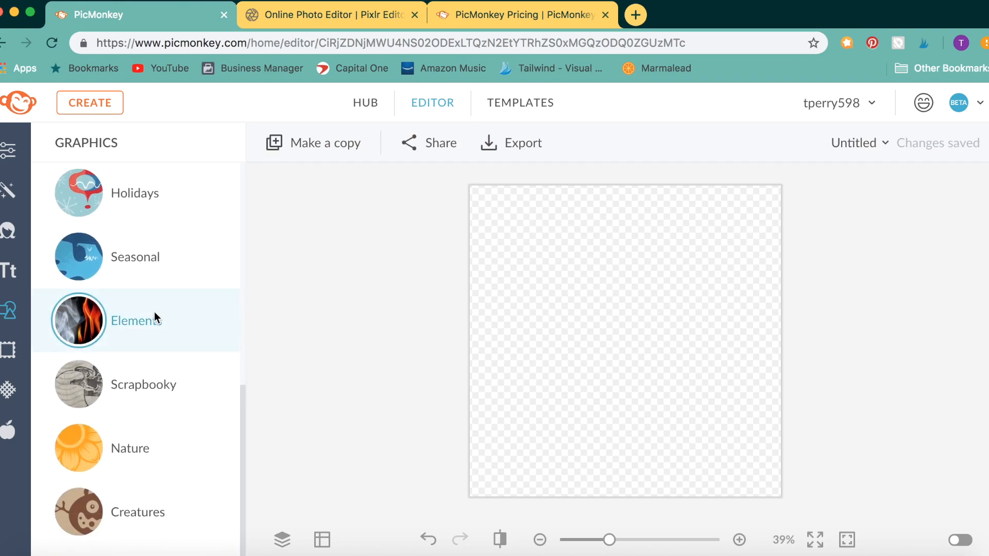
{"action": "left_click", "coordinate": [132, 384]}
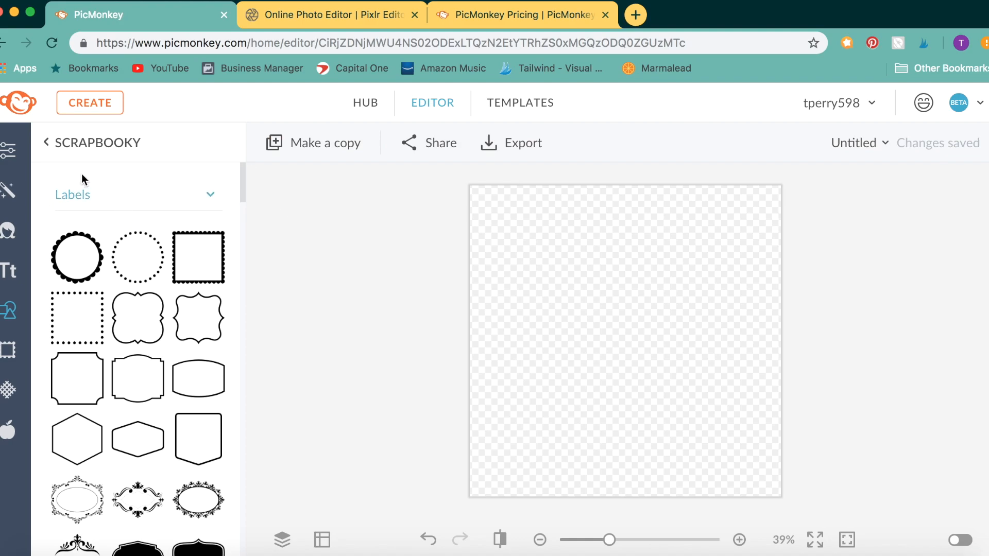
{"action": "left_click_drag", "start_coordinate": [239, 198], "coordinate": [266, 253]}
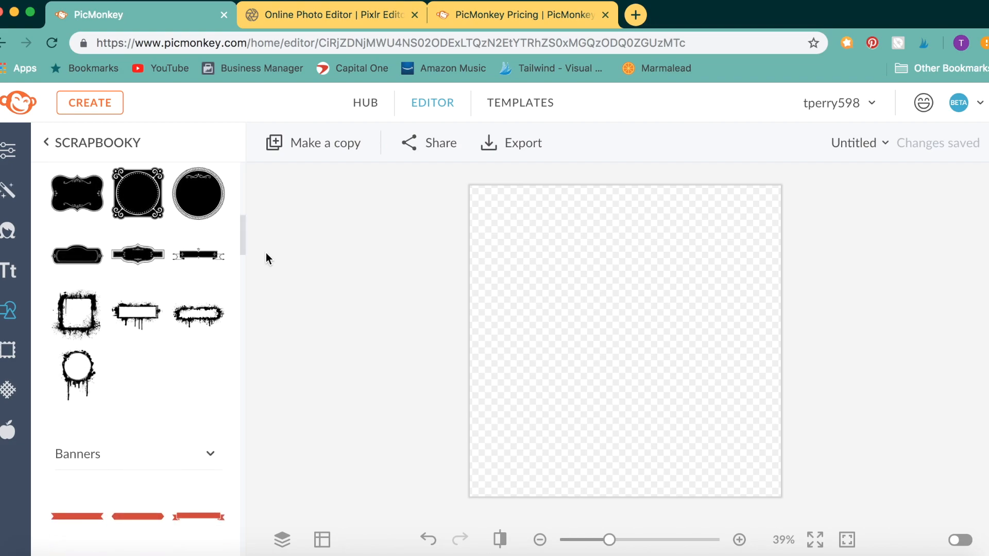
{"action": "left_click", "coordinate": [135, 263]}
- Enlarge the label graphic to about four fifths of the canvas width and center it horizontally
{"action": "left_click_drag", "start_coordinate": [567, 317], "coordinate": [500, 290]}
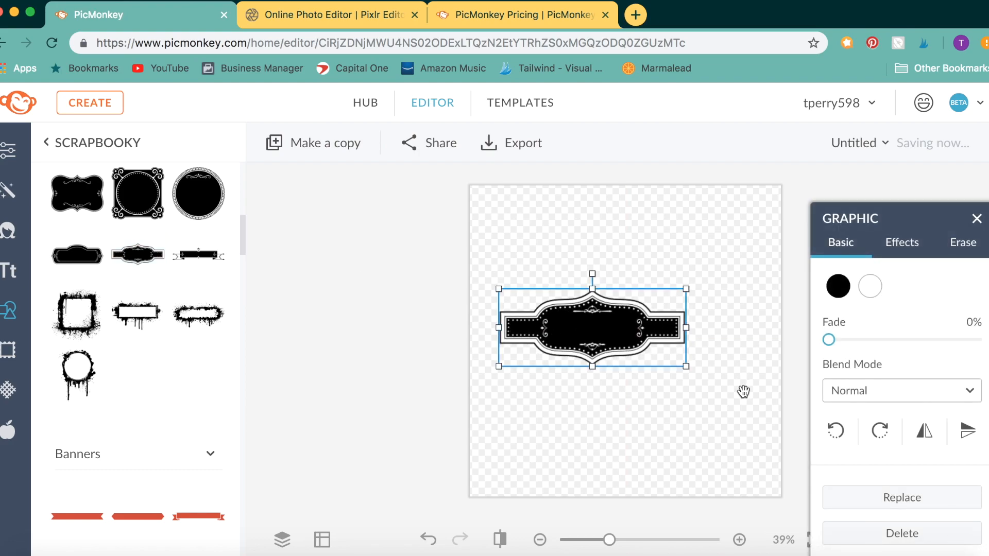
{"action": "left_click_drag", "start_coordinate": [687, 368], "coordinate": [771, 401]}
{"action": "left_click_drag", "start_coordinate": [677, 347], "coordinate": [668, 343]}
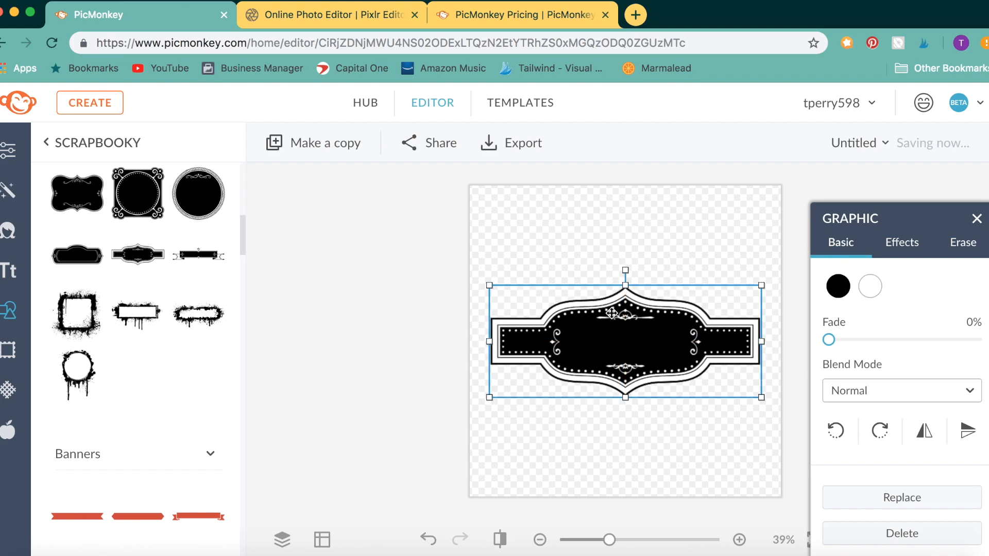
{"action": "left_click_drag", "start_coordinate": [486, 278], "coordinate": [473, 276]}
{"action": "mouse_move", "coordinate": [662, 342]}
{"action": "left_mouse_down"}
{"action": "mouse_move", "coordinate": [668, 323]}
{"action": "mouse_move", "coordinate": [676, 344]}
{"action": "left_mouse_up"}
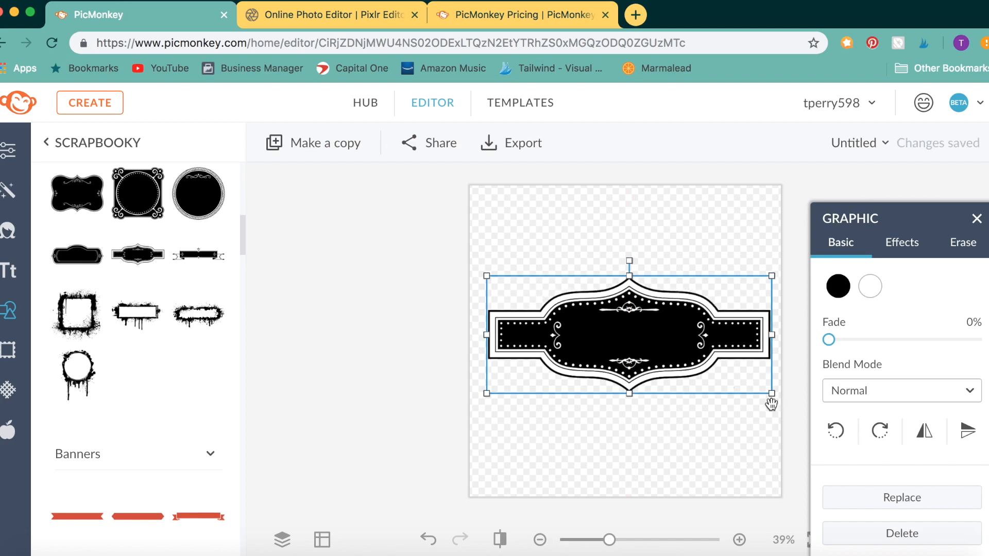
{"action": "left_click_drag", "start_coordinate": [771, 393], "coordinate": [748, 380]}
{"action": "left_click_drag", "start_coordinate": [678, 329], "coordinate": [683, 334]}
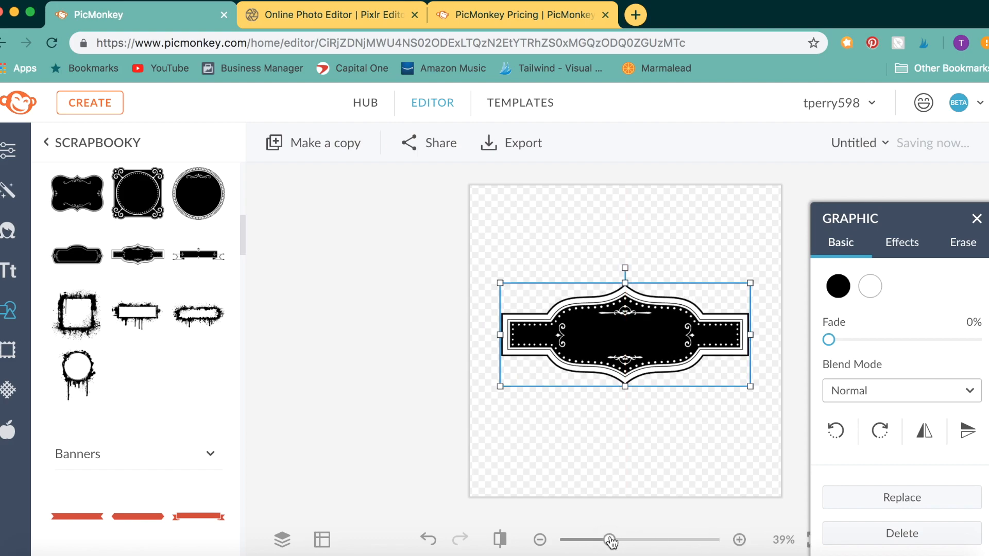
- Check the color options for the label's black areas and shift the label slightly left on the canvas
{"action": "left_click_drag", "start_coordinate": [611, 541], "coordinate": [618, 541]}
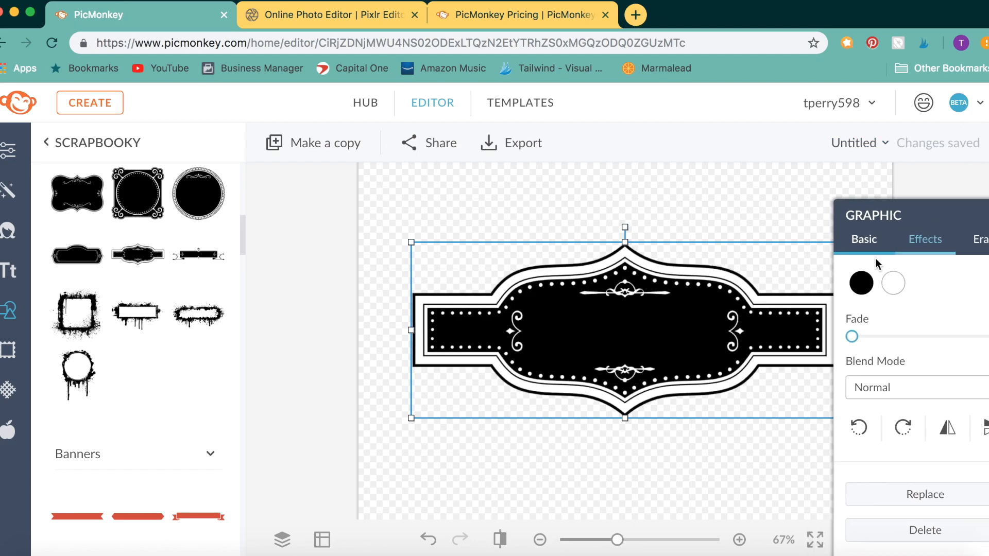
{"action": "left_click", "coordinate": [781, 204]}
{"action": "left_click", "coordinate": [688, 295]}
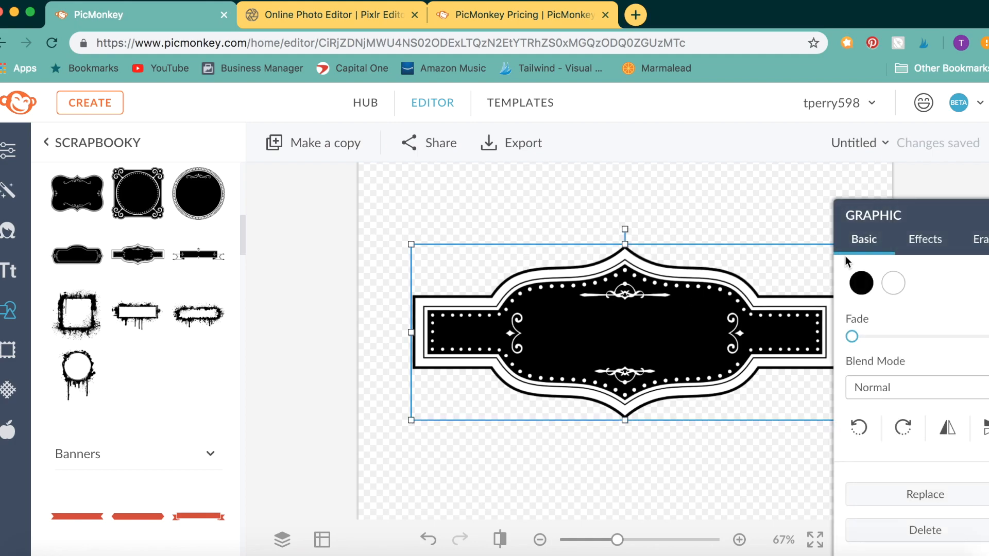
{"action": "left_click", "coordinate": [861, 283]}
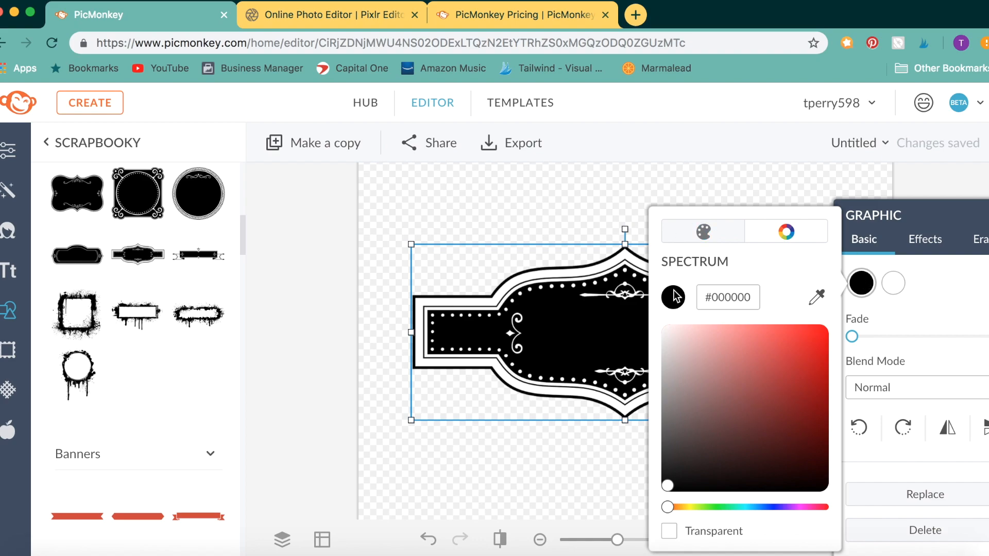
{"action": "left_click", "coordinate": [593, 240]}
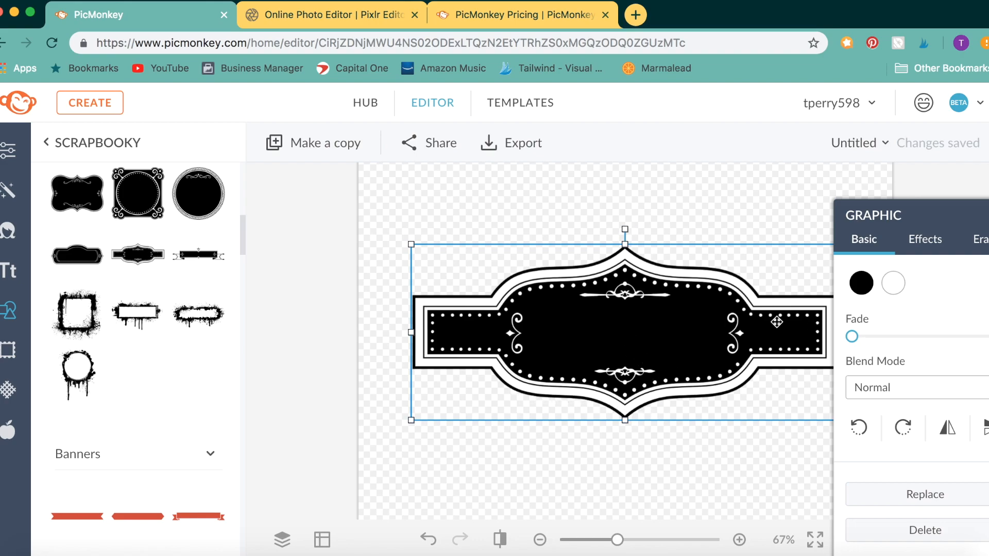
{"action": "left_click_drag", "start_coordinate": [637, 354], "coordinate": [678, 351]}
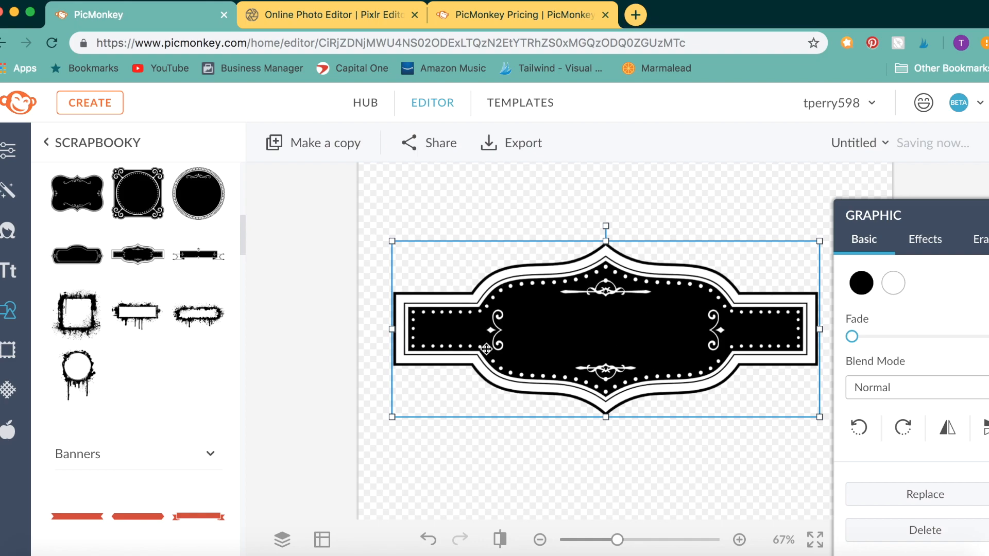
- Recolor the label's white border and ornaments, trying green and pinkish reds before settling on bright red #f4272d
{"action": "left_click", "coordinate": [894, 282]}
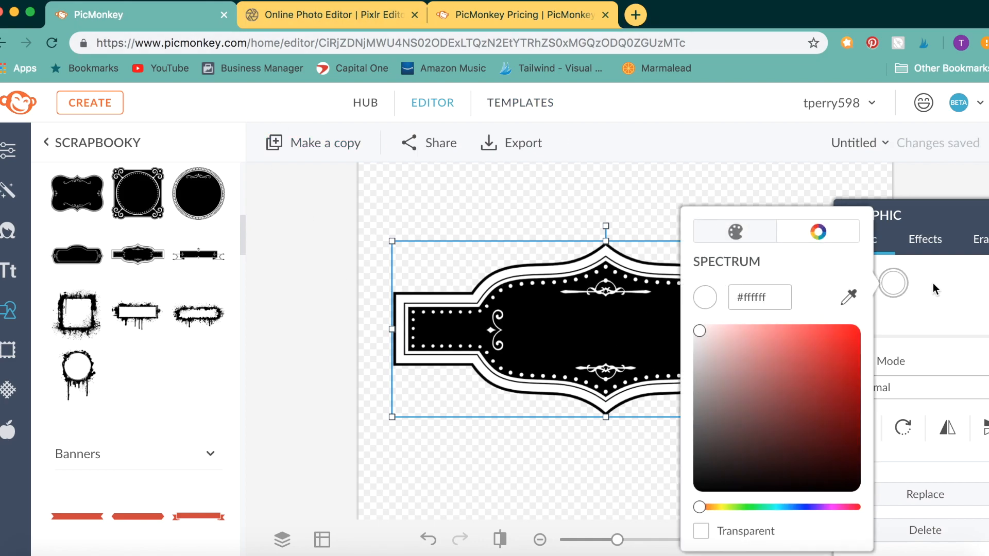
{"action": "left_click", "coordinate": [763, 507]}
{"action": "left_click", "coordinate": [810, 381]}
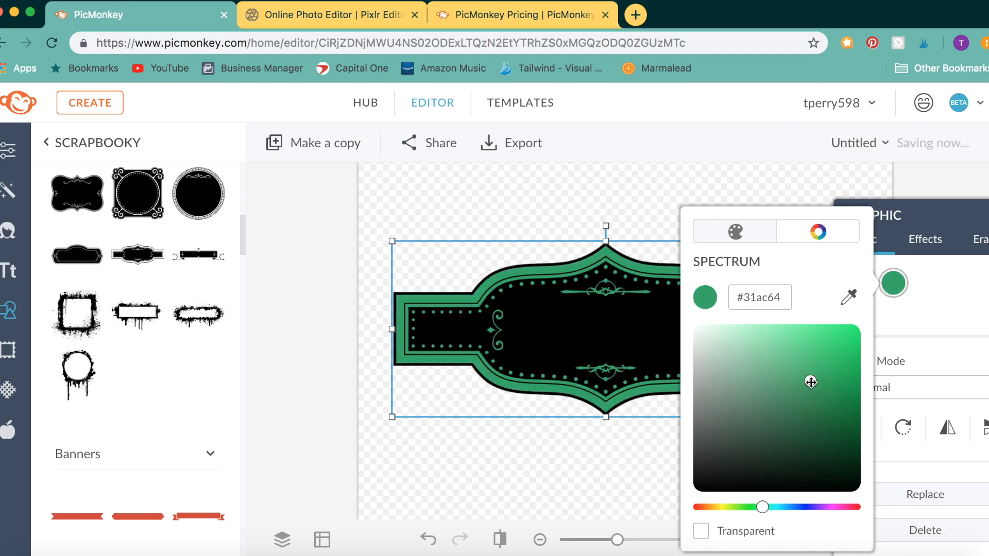
{"action": "left_click", "coordinate": [850, 507]}
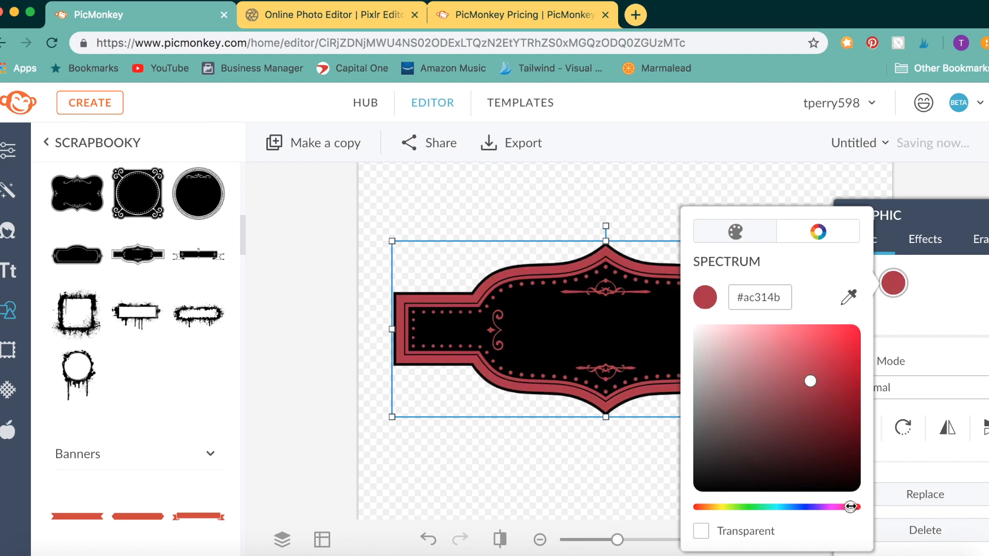
{"action": "left_click", "coordinate": [817, 338]}
{"action": "left_click", "coordinate": [855, 507]}
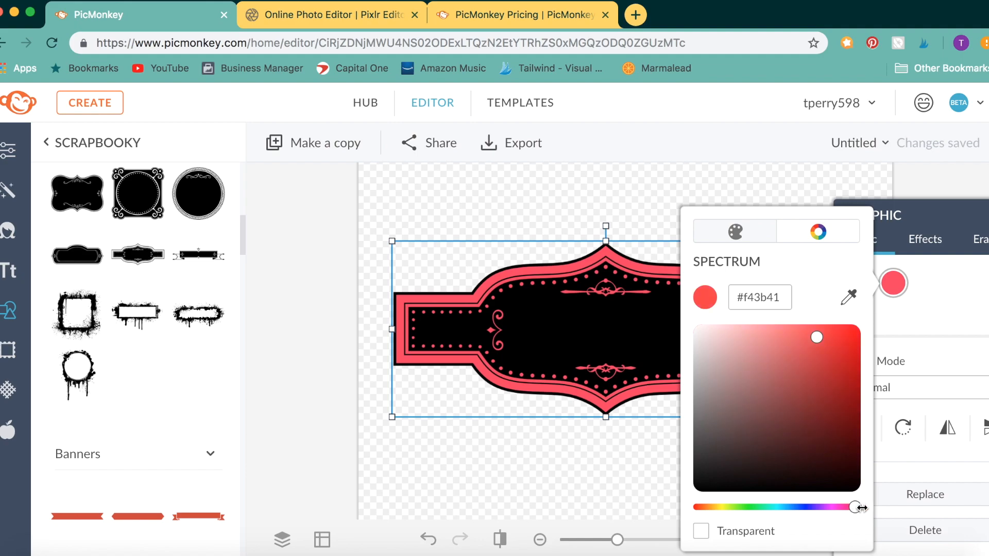
{"action": "mouse_move", "coordinate": [817, 337]}
{"action": "left_mouse_down"}
{"action": "mouse_move", "coordinate": [836, 333]}
{"action": "mouse_move", "coordinate": [824, 347]}
{"action": "mouse_move", "coordinate": [847, 347]}
{"action": "mouse_move", "coordinate": [841, 336]}
{"action": "mouse_move", "coordinate": [830, 347]}
{"action": "mouse_move", "coordinate": [838, 354]}
{"action": "mouse_move", "coordinate": [830, 338]}
{"action": "left_mouse_up"}
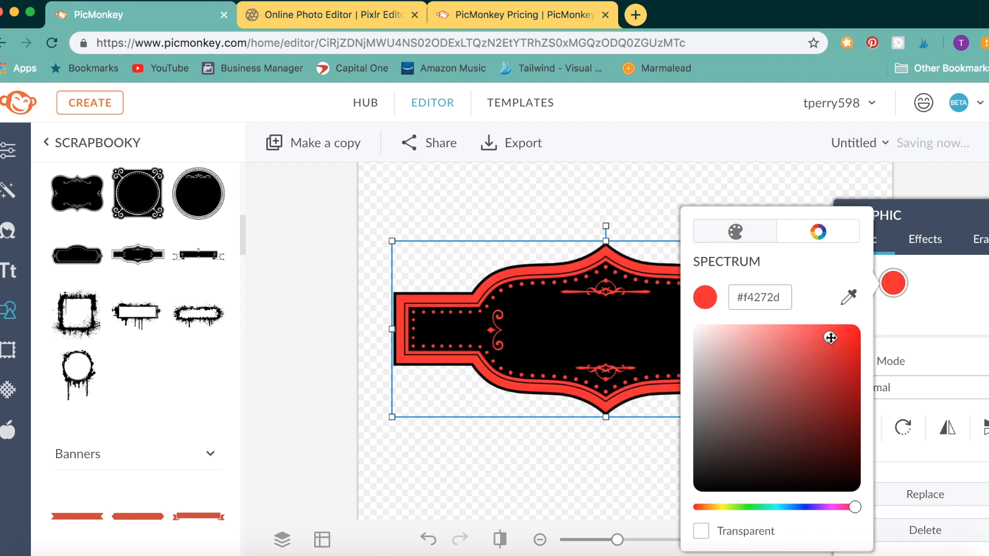
- Recolor the label's red border and ornaments to #fb353b and shift the label slightly right on the canvas
{"action": "mouse_move", "coordinate": [824, 336]}
{"action": "left_mouse_down"}
{"action": "mouse_move", "coordinate": [814, 333]}
{"action": "mouse_move", "coordinate": [823, 334]}
{"action": "left_mouse_up"}
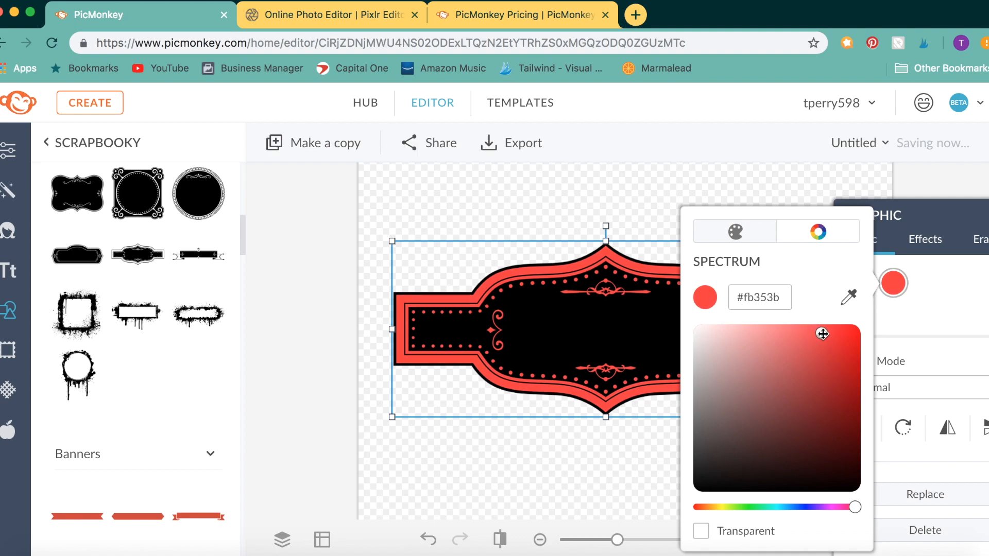
{"action": "left_click", "coordinate": [599, 375]}
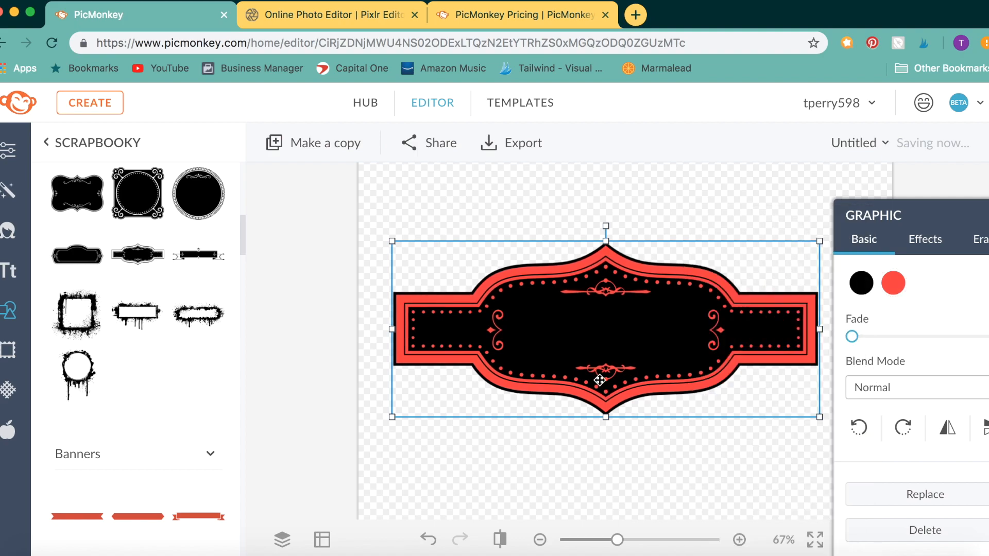
{"action": "left_click", "coordinate": [653, 469]}
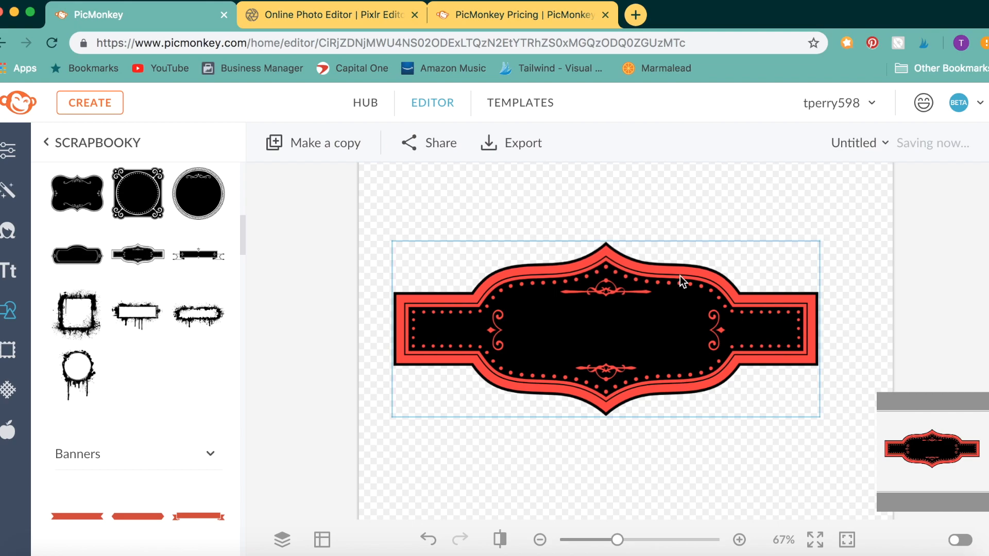
{"action": "left_click_drag", "start_coordinate": [688, 305], "coordinate": [696, 303]}
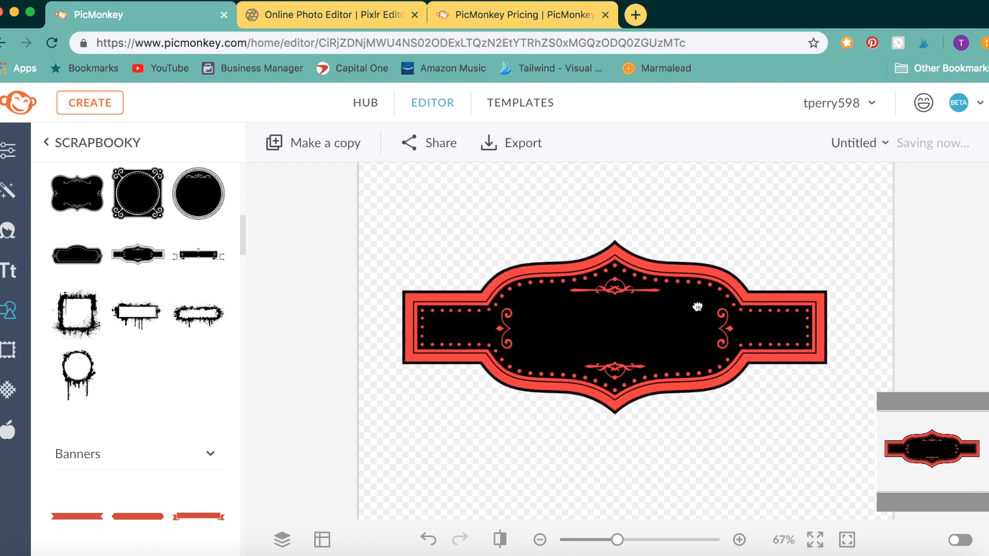
- Crop the canvas closely around the label graphic to 1661 x 710 pixels with no fixed proportions
{"action": "left_click", "coordinate": [607, 539]}
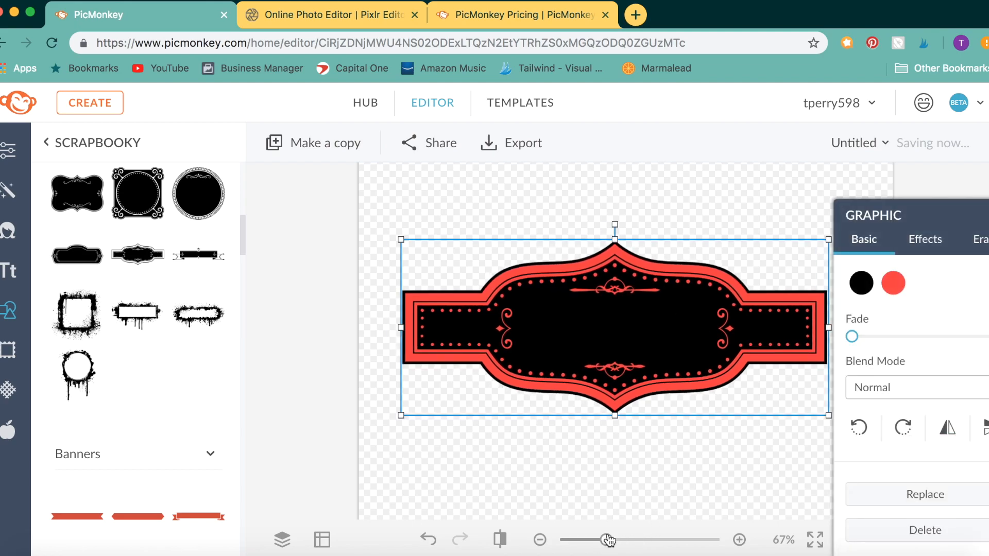
{"action": "scroll", "coordinate": [638, 377], "scroll_direction": "down", "scroll_amount": 1}
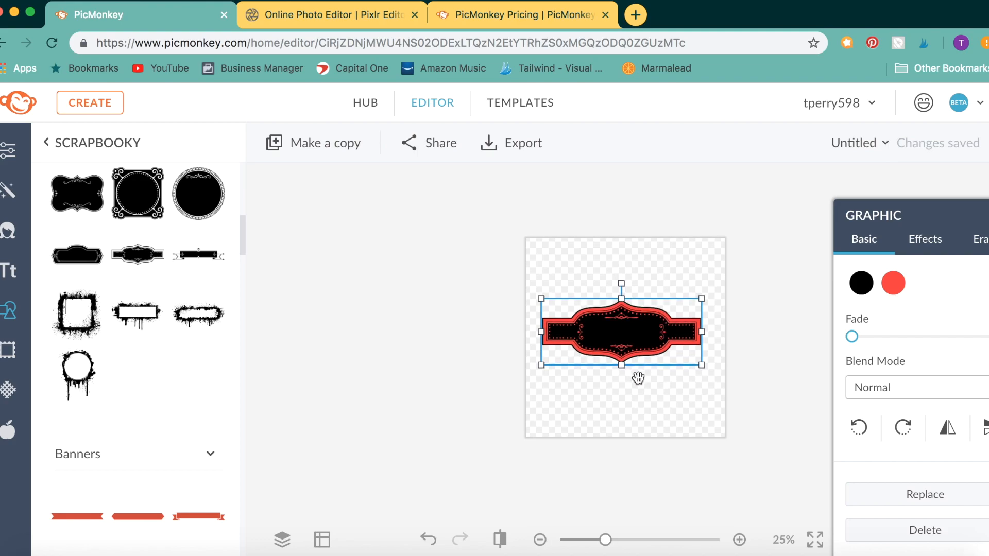
{"action": "scroll", "coordinate": [626, 358], "scroll_direction": "up", "scroll_amount": 1}
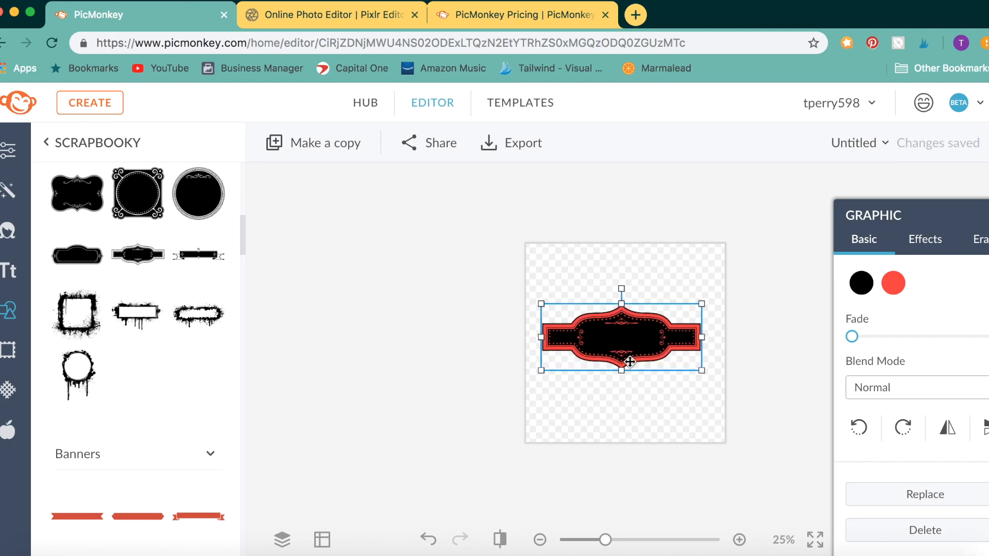
{"action": "left_click", "coordinate": [633, 540]}
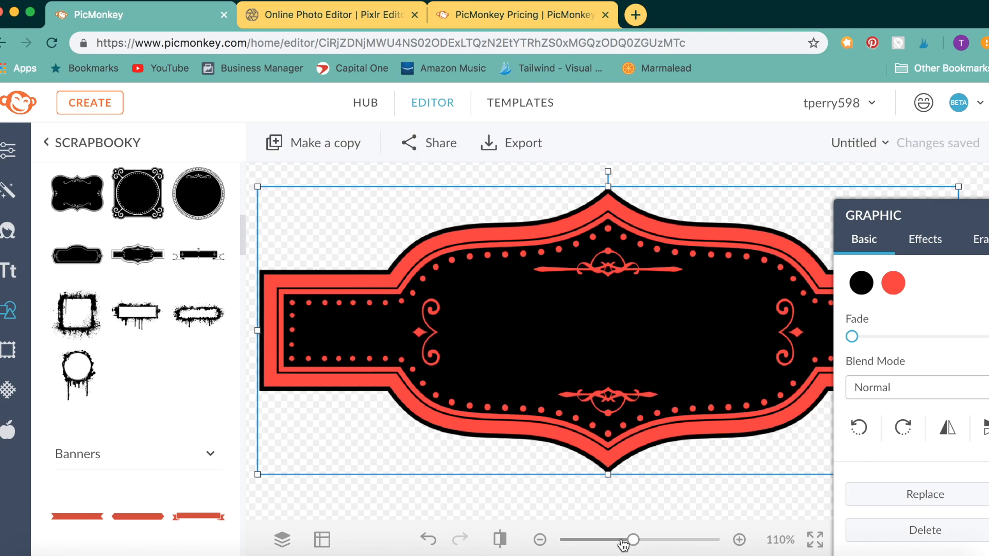
{"action": "left_click", "coordinate": [622, 540]}
{"action": "left_click_drag", "start_coordinate": [622, 542], "coordinate": [613, 540]}
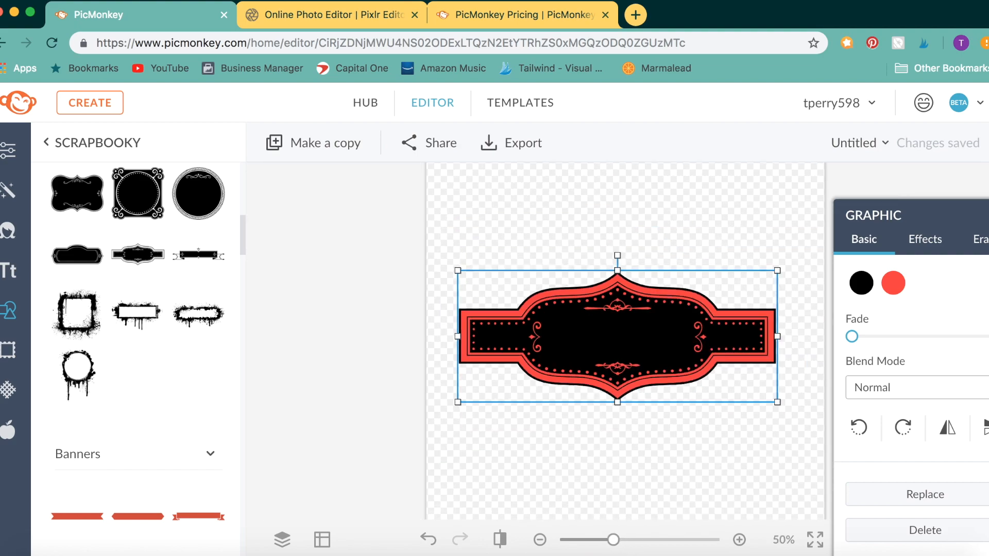
{"action": "key", "text": "Escape"}
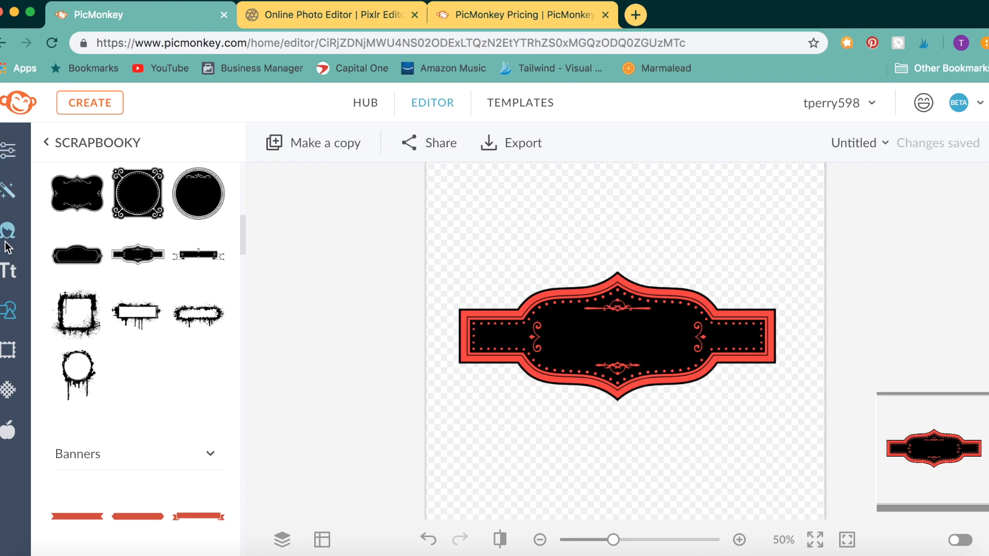
{"action": "left_click", "coordinate": [6, 149]}
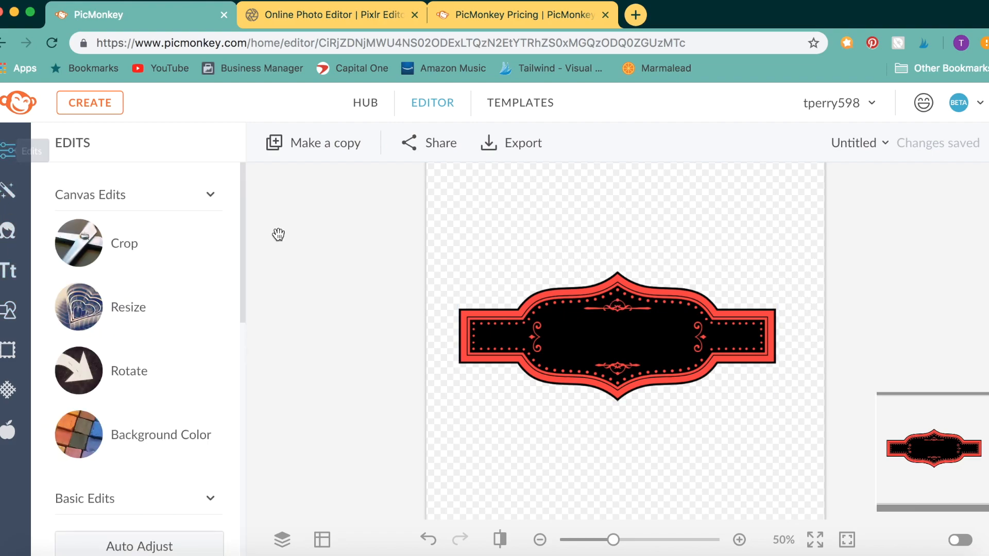
{"action": "left_click", "coordinate": [153, 256]}
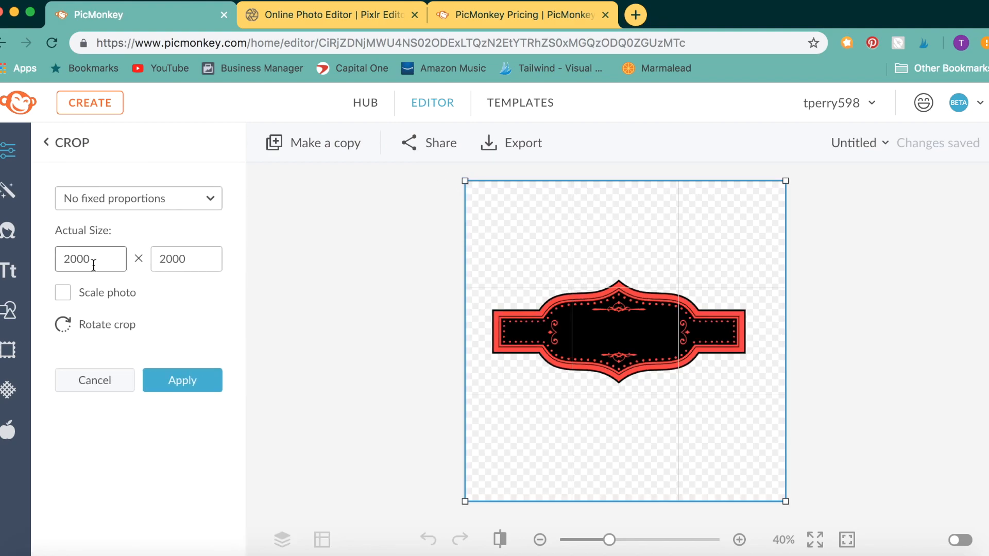
{"action": "left_click_drag", "start_coordinate": [465, 180], "coordinate": [487, 275]}
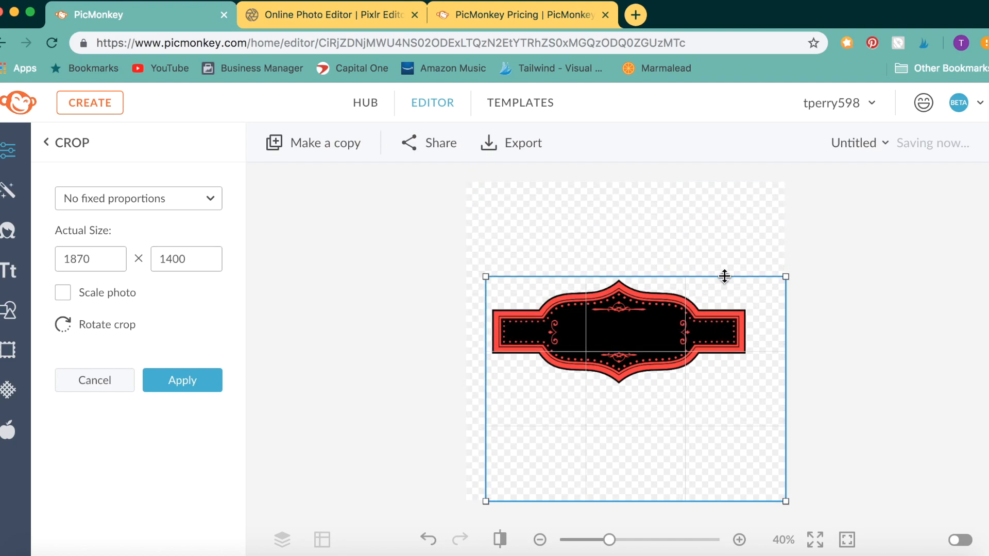
{"action": "left_click_drag", "start_coordinate": [786, 500], "coordinate": [750, 390]}
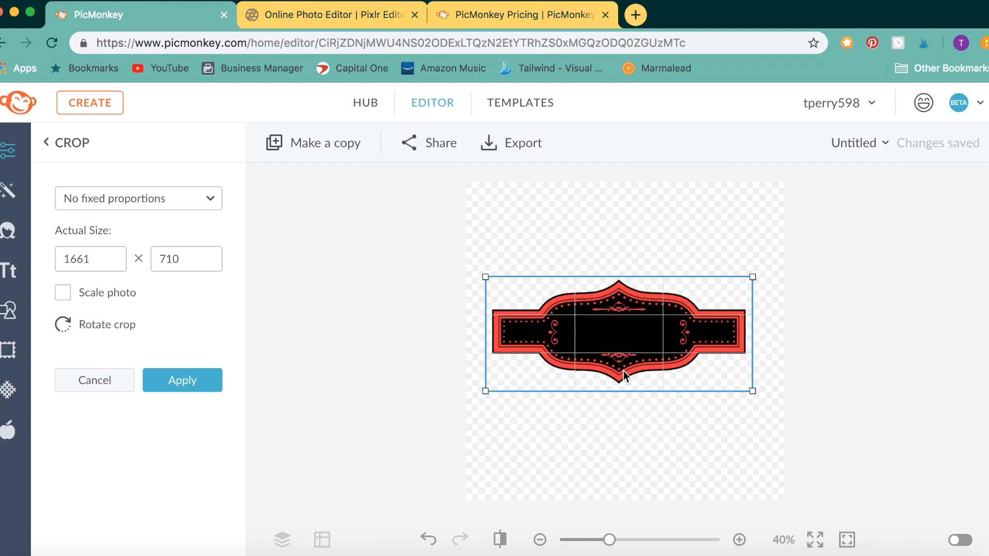
{"action": "left_click", "coordinate": [200, 389]}
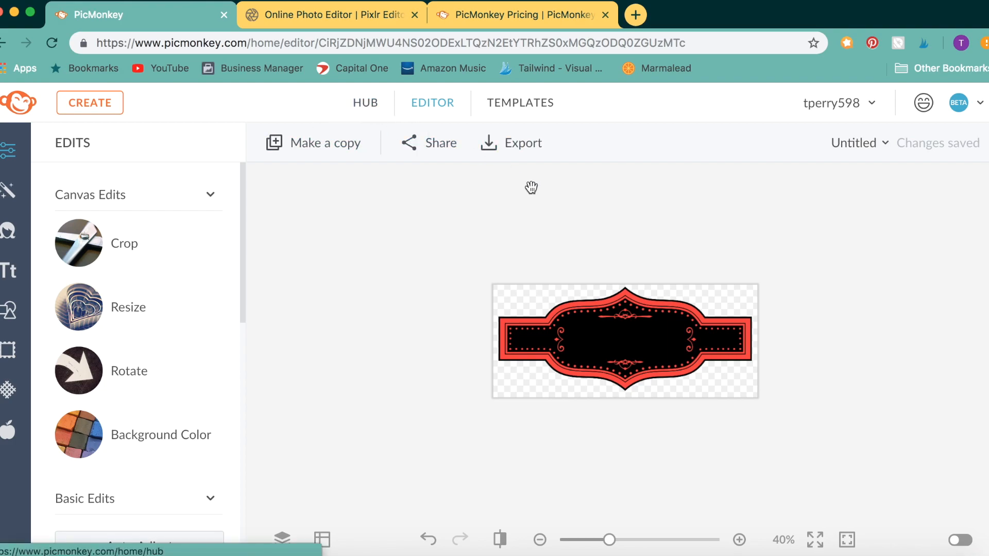
- Reopen the untitled cropped label from the hub's unsorted images for editing and hide the layers palette
{"action": "left_click", "coordinate": [359, 106]}
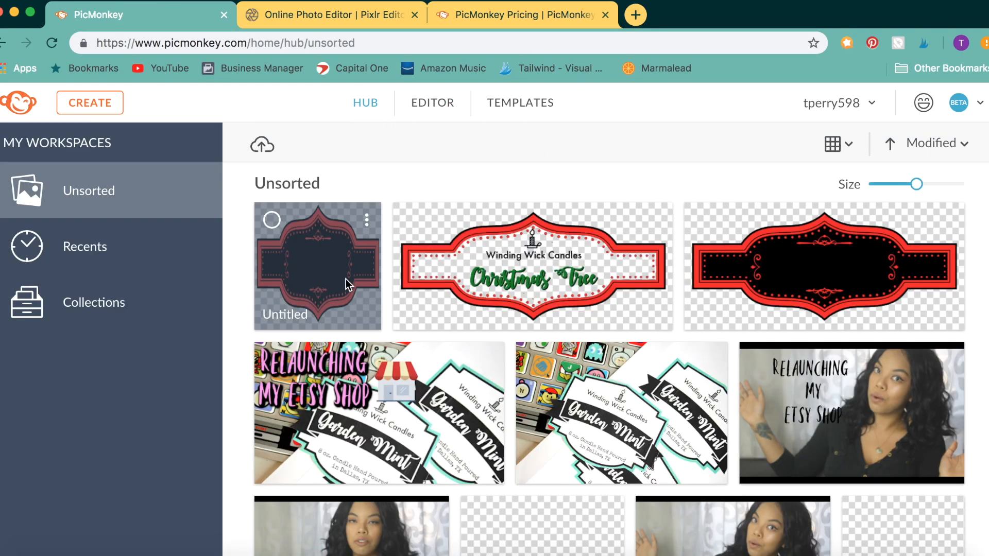
{"action": "left_click", "coordinate": [323, 257]}
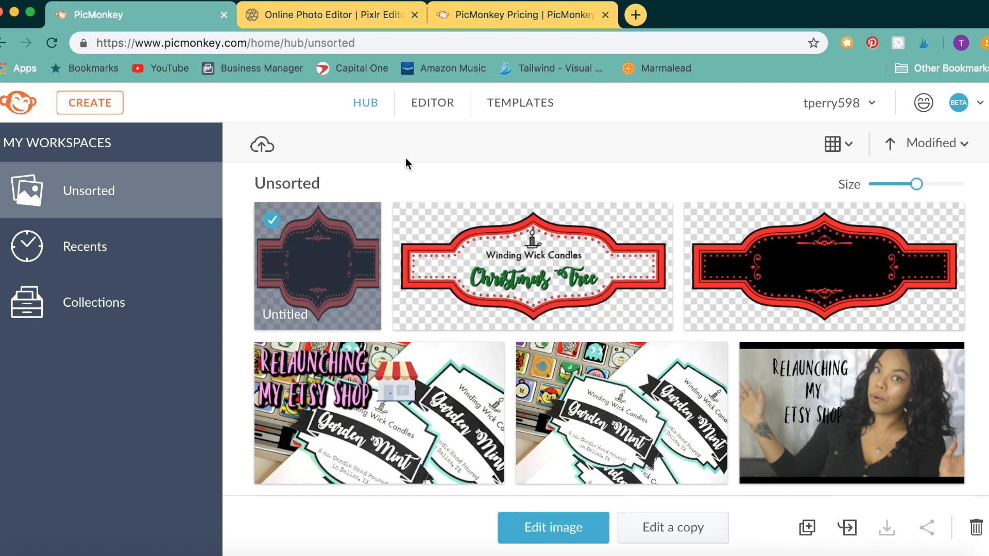
{"action": "left_click", "coordinate": [569, 537]}
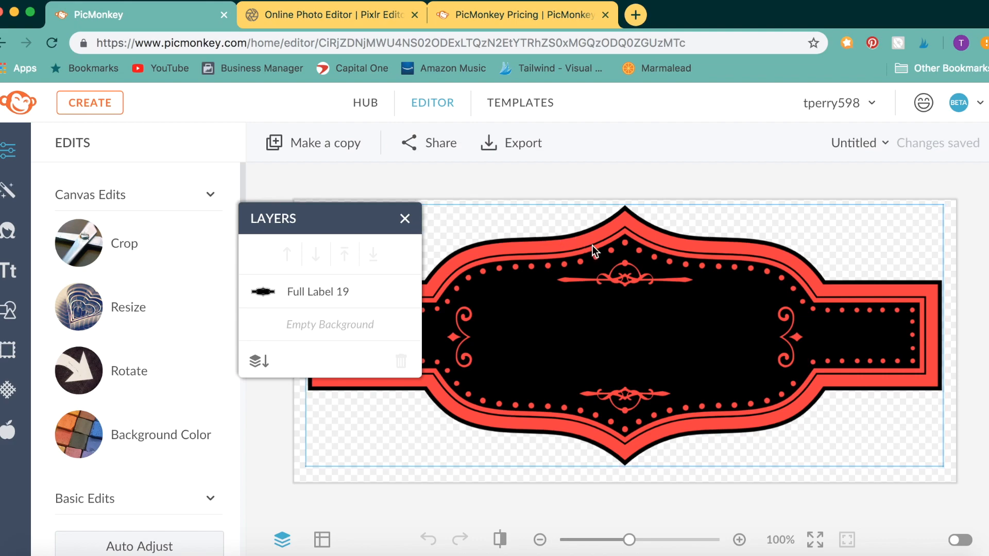
{"action": "left_click", "coordinate": [404, 219]}
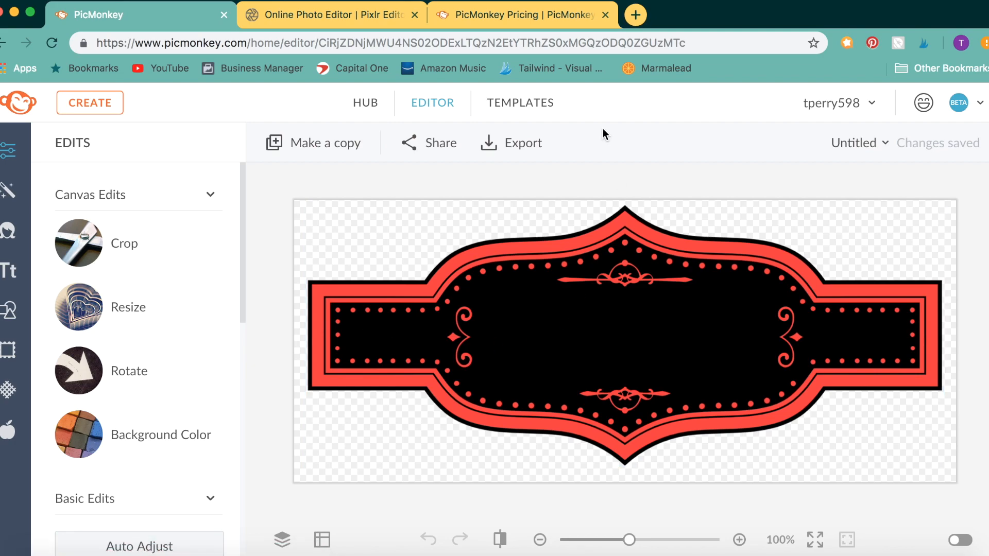
- Export the label to the computer as a PNG named "Christmas label" at 1661 x 710 pixels
{"action": "left_click", "coordinate": [533, 146]}
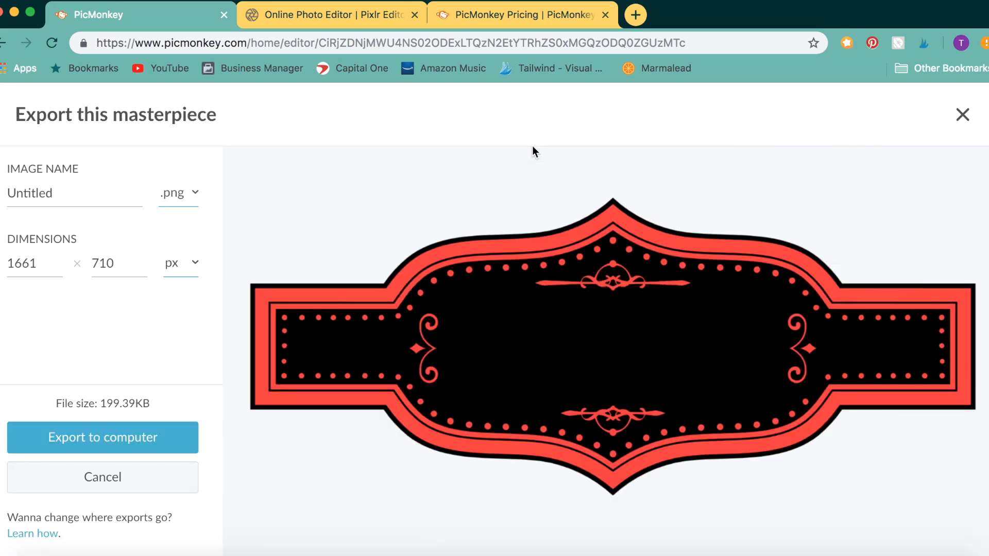
{"action": "left_click", "coordinate": [86, 187]}
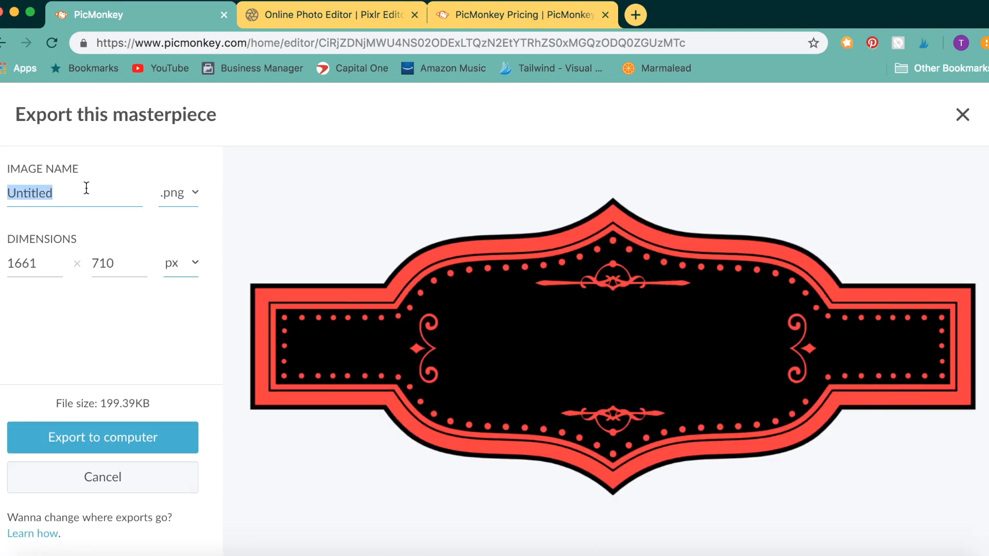
{"action": "type", "text": "Christmas label"}
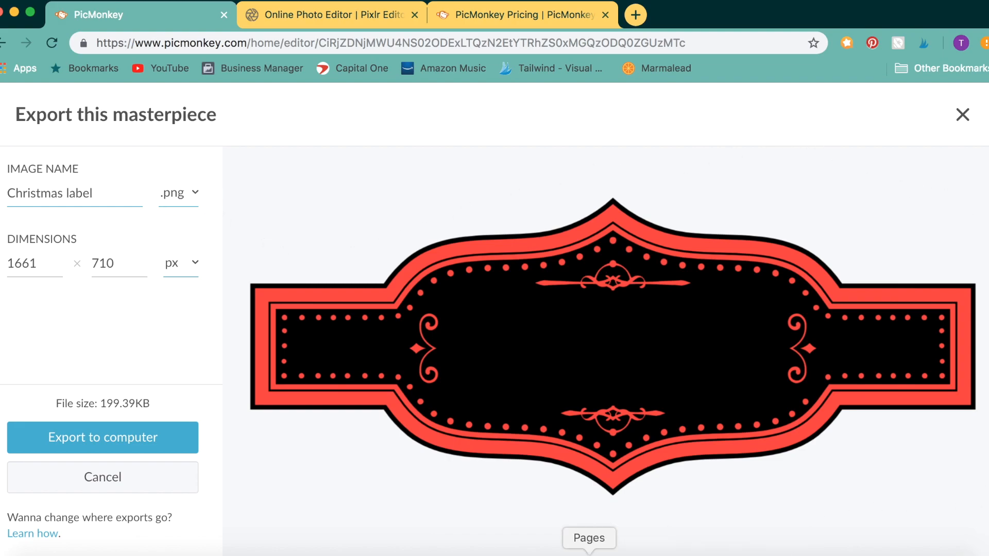
{"action": "left_click", "coordinate": [173, 443]}
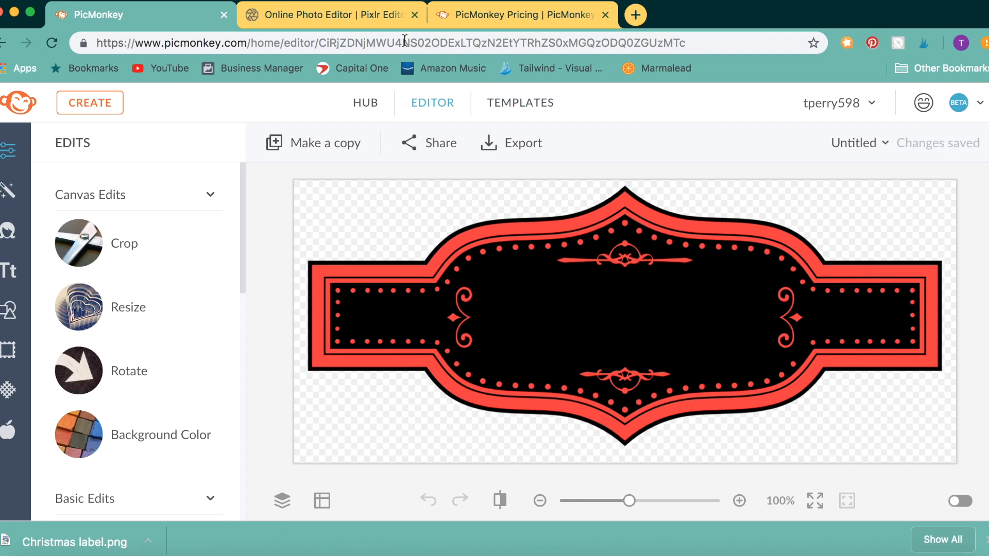
- Switch to Pixlr Editor and open the exported Christmas label image from the computer
{"action": "left_click", "coordinate": [333, 19]}
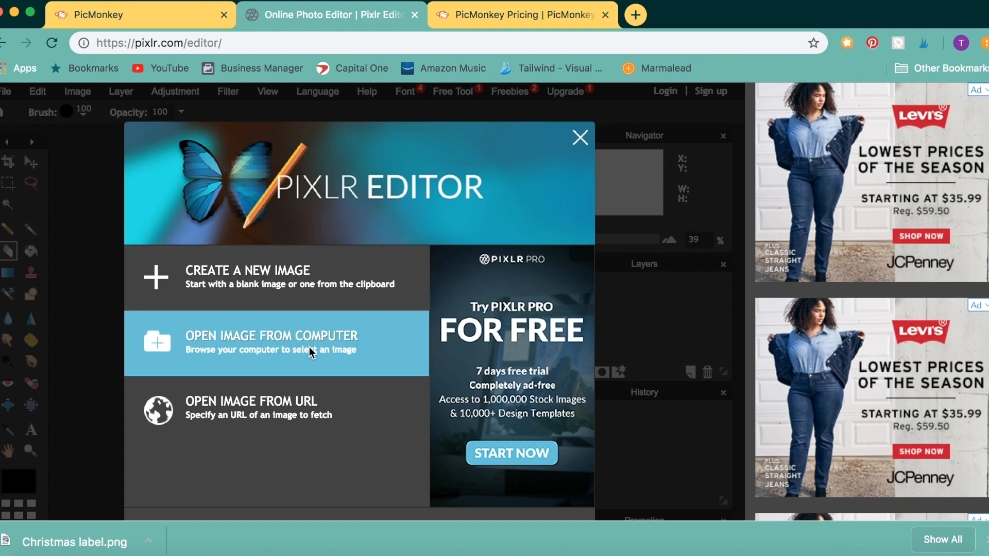
{"action": "left_click", "coordinate": [401, 348]}
{"action": "key", "text": "Return"}
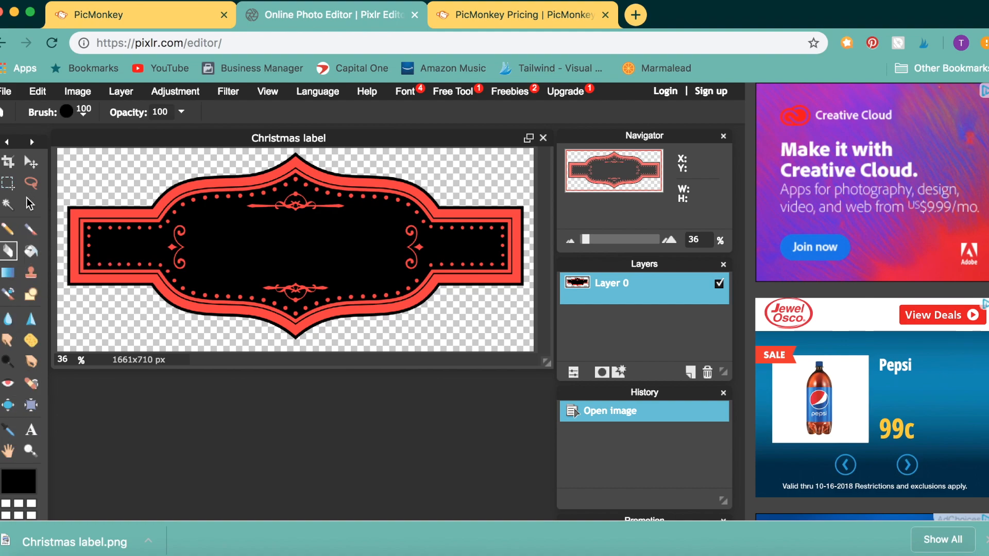
- Select the label's black interior with the Wand tool at tolerance 21, clear it to transparent and deselect all
{"action": "left_click", "coordinate": [7, 205]}
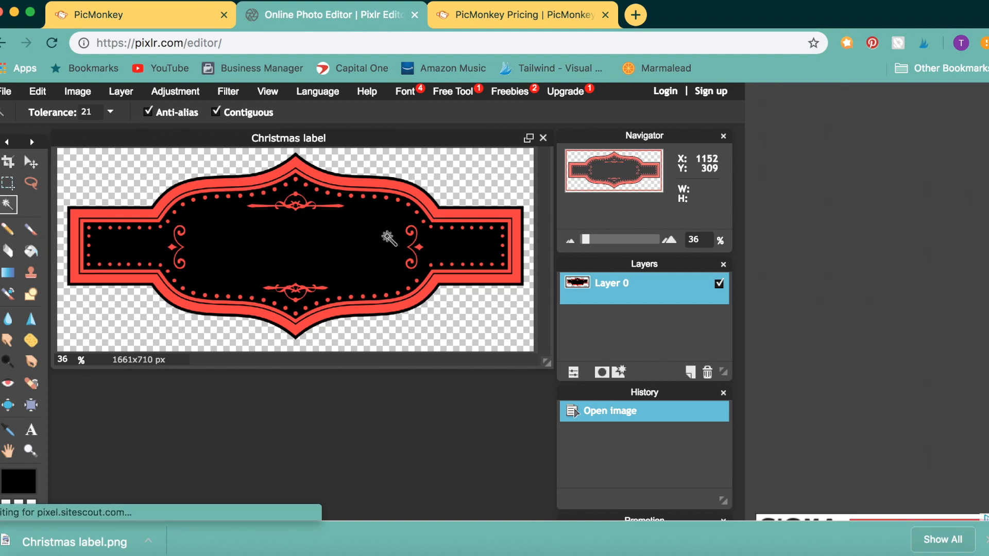
{"action": "left_click", "coordinate": [389, 238]}
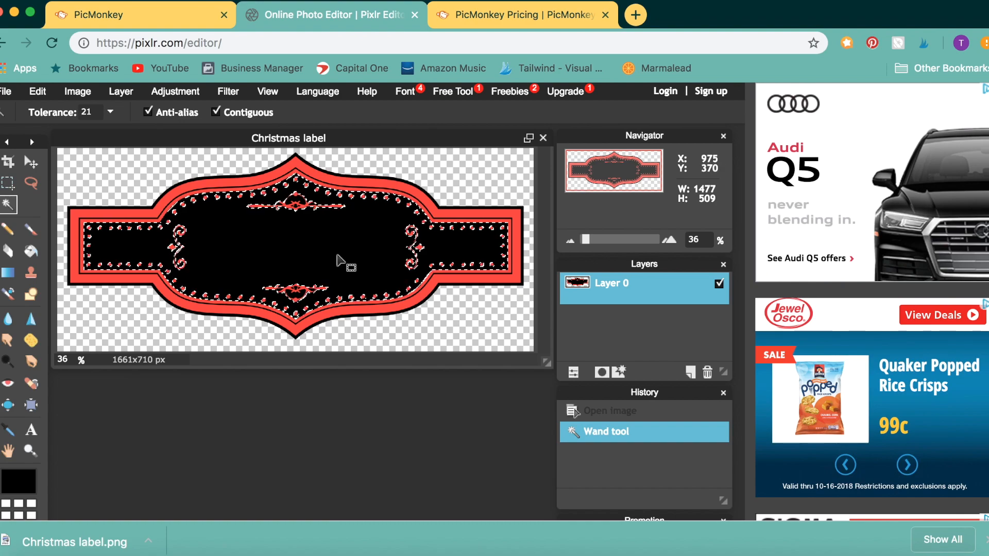
{"action": "key", "text": "Delete"}
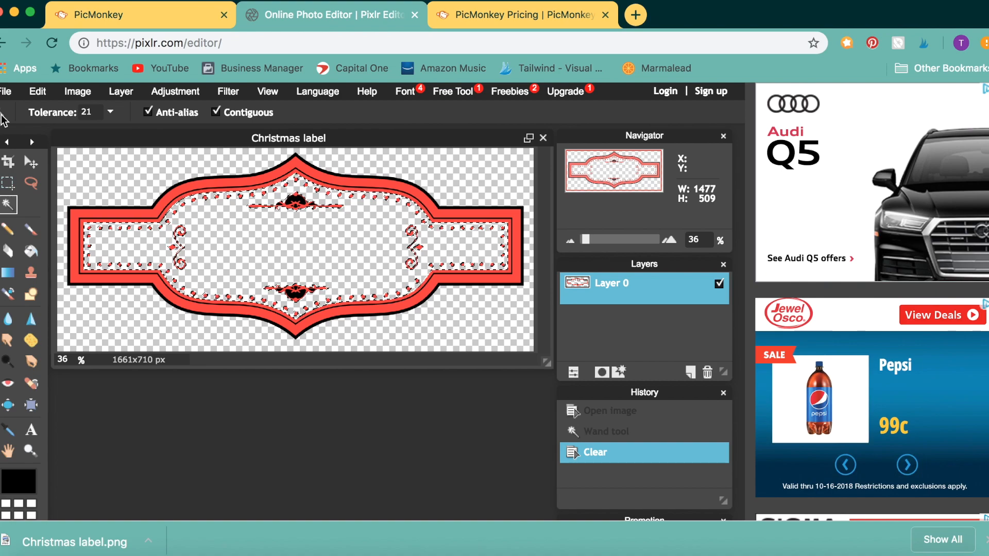
{"action": "left_click", "coordinate": [38, 91]}
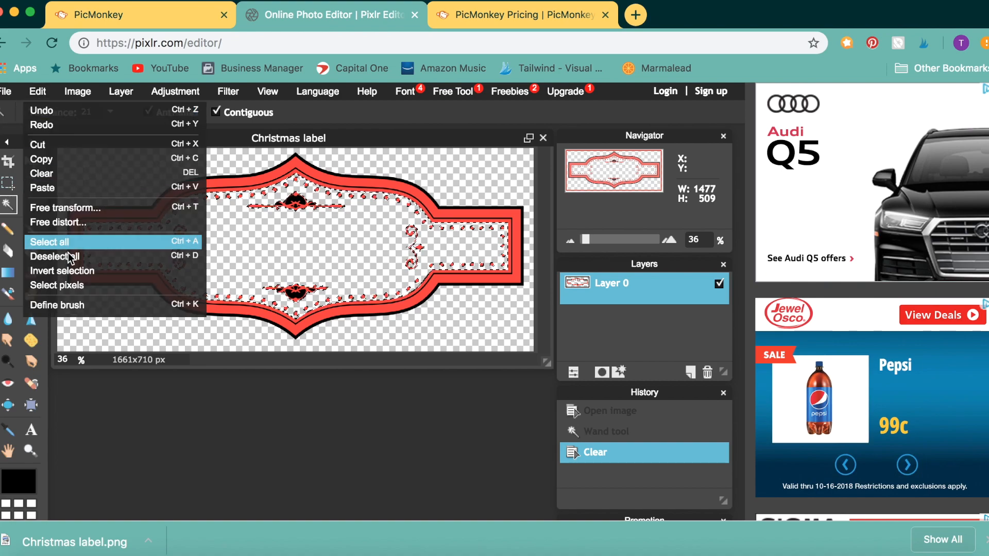
{"action": "left_click", "coordinate": [52, 256]}
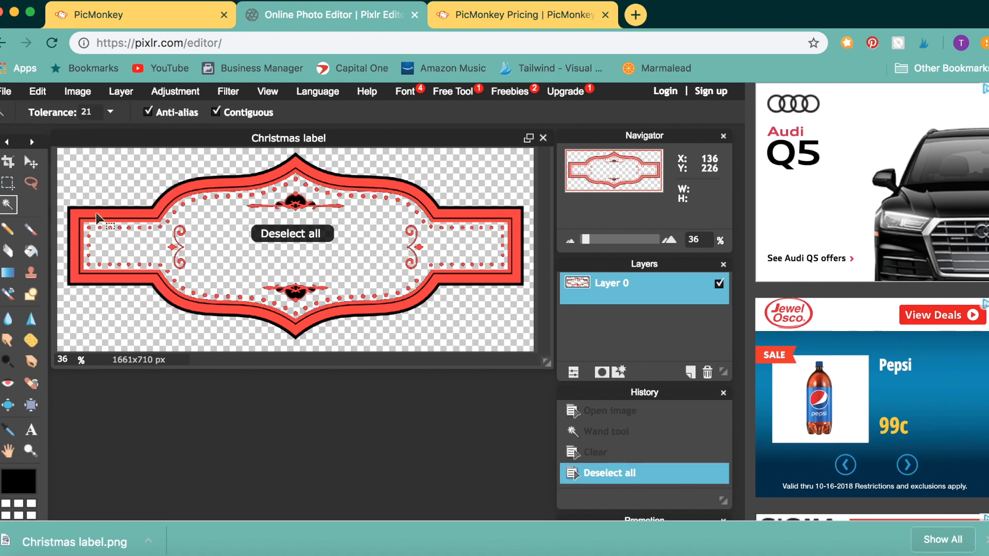
- Erase the scroll ornament inside the label's right side with the Eraser, using the hard round 100 brush
{"action": "scroll", "coordinate": [194, 228], "scroll_direction": "up", "scroll_amount": 3}
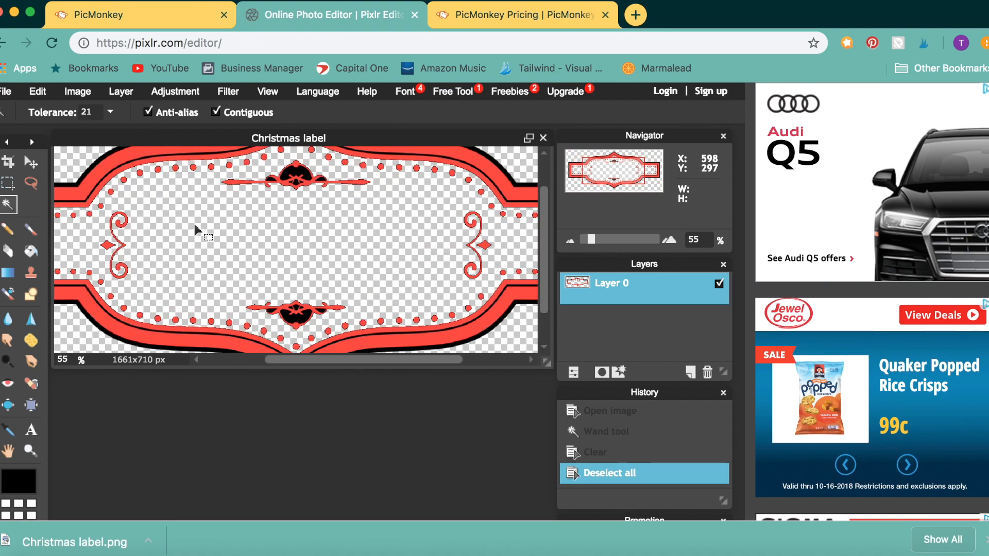
{"action": "scroll", "coordinate": [156, 187], "scroll_direction": "down", "scroll_amount": 2}
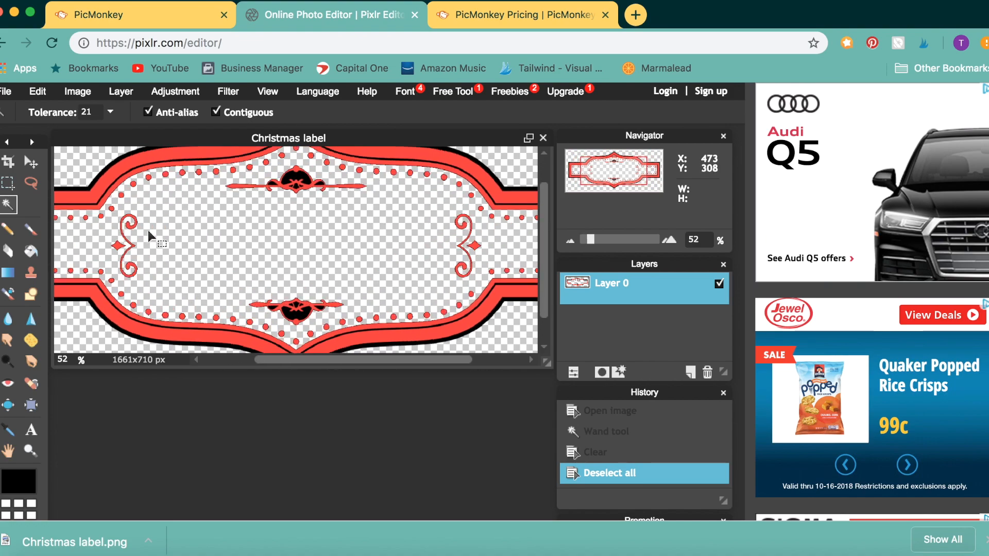
{"action": "scroll", "coordinate": [205, 249], "scroll_direction": "down", "scroll_amount": 1}
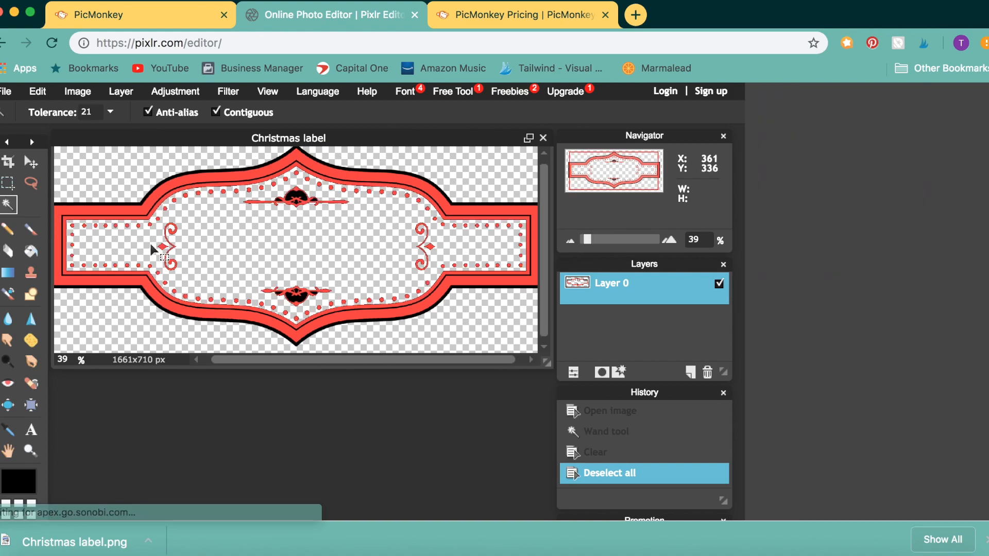
{"action": "scroll", "coordinate": [220, 249], "scroll_direction": "up", "scroll_amount": 2}
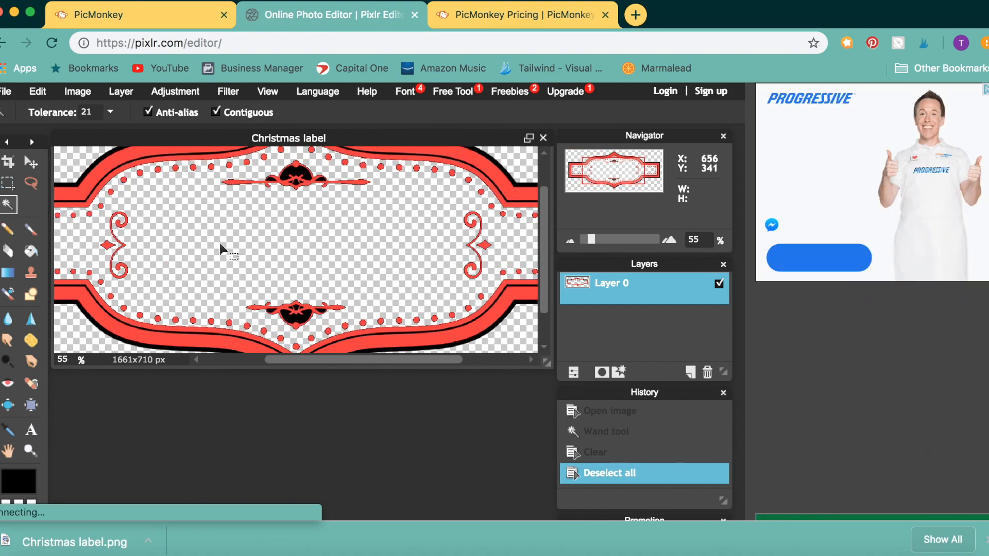
{"action": "left_click", "coordinate": [8, 253]}
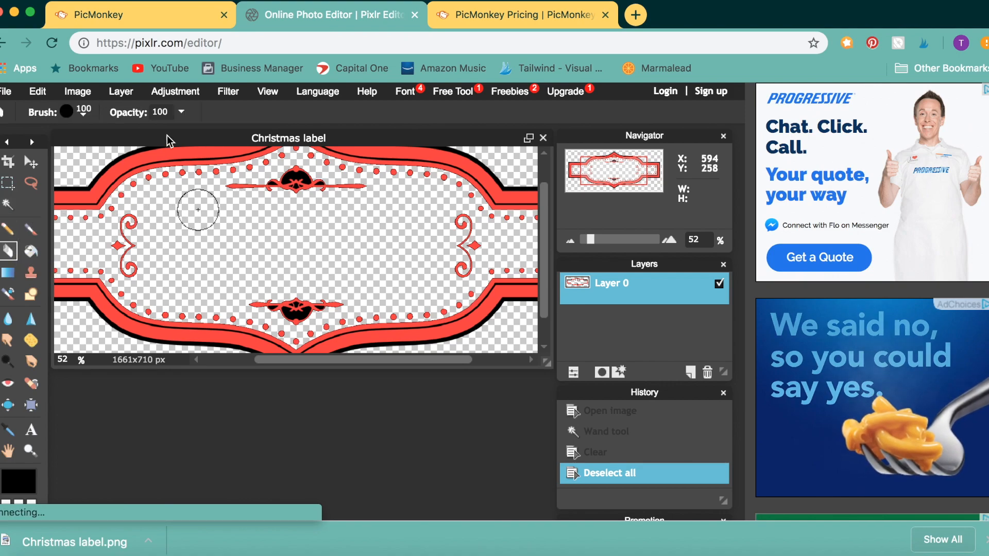
{"action": "left_click", "coordinate": [71, 113]}
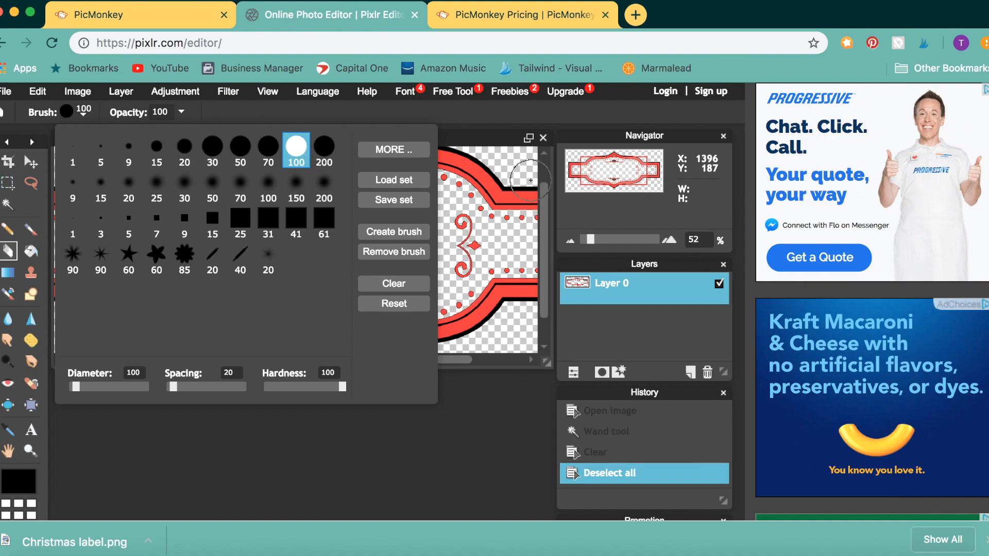
{"action": "left_click", "coordinate": [469, 243]}
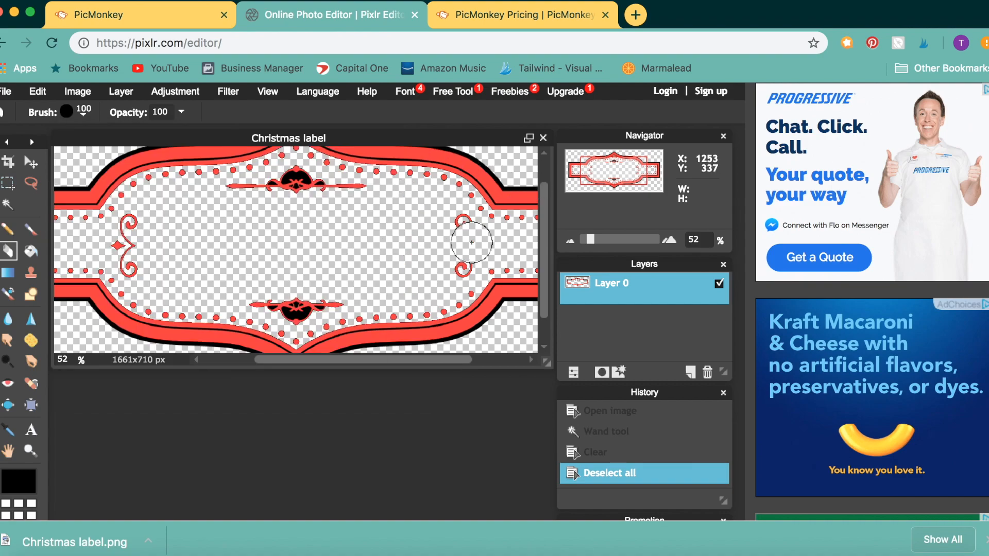
{"action": "left_click", "coordinate": [468, 250]}
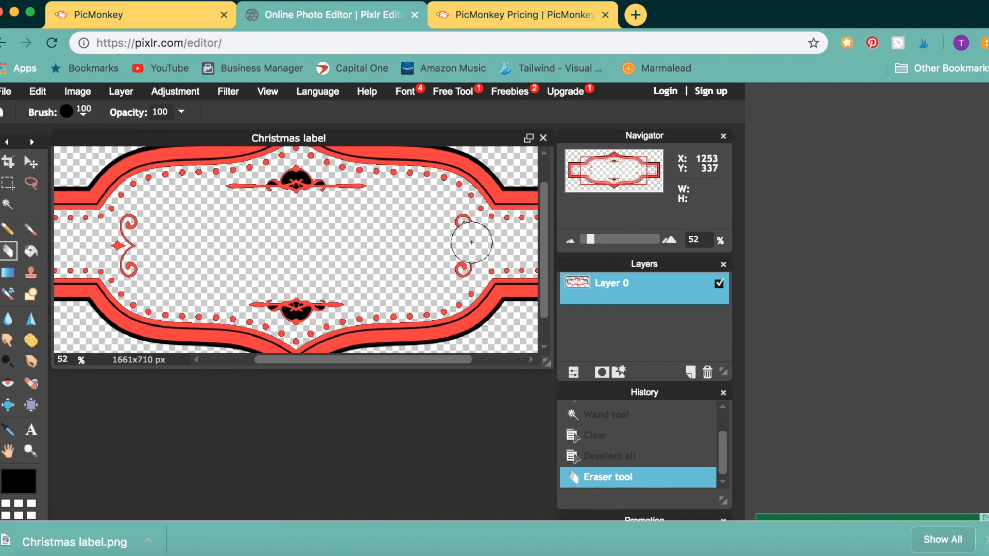
{"action": "left_click", "coordinate": [452, 266]}
{"action": "left_click", "coordinate": [460, 229]}
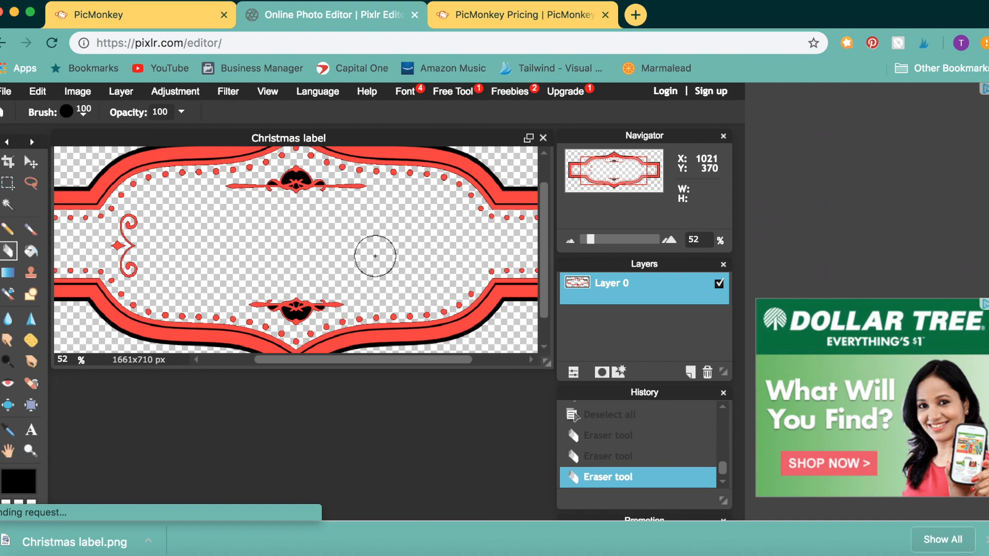
- Erase the lower central ornament and the scroll ornament on the label's left side
{"action": "left_click", "coordinate": [329, 291]}
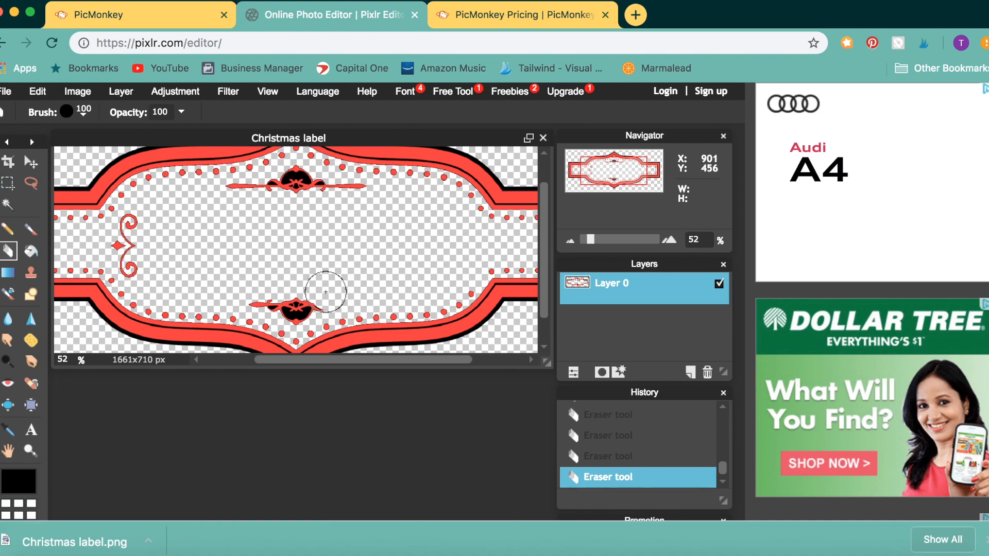
{"action": "left_click", "coordinate": [320, 296]}
{"action": "left_click_drag", "start_coordinate": [315, 299], "coordinate": [303, 301]}
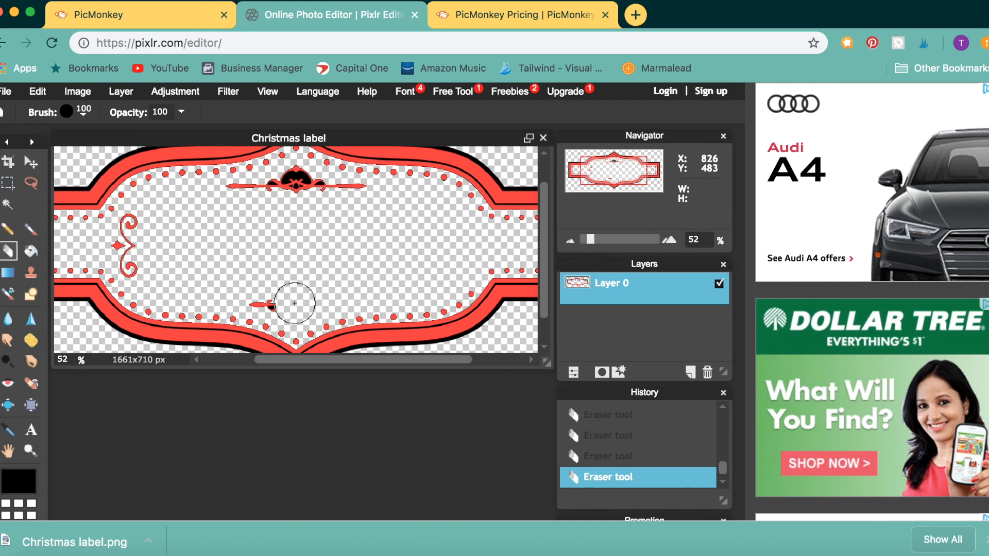
{"action": "left_click_drag", "start_coordinate": [281, 292], "coordinate": [251, 287]}
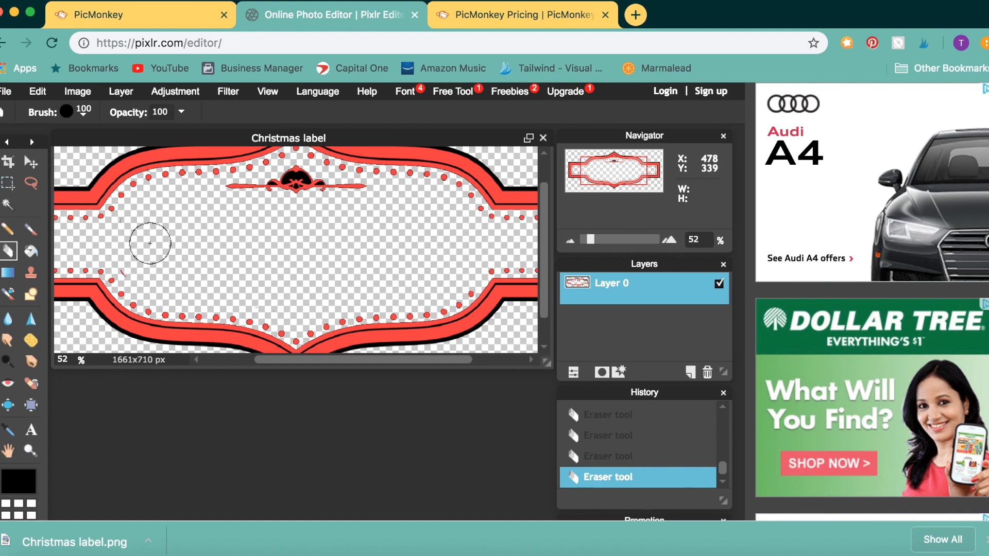
- Erase the leftover red line near the lower-left dots and the upper central ornament
{"action": "scroll", "coordinate": [150, 243], "scroll_direction": "up", "scroll_amount": 2}
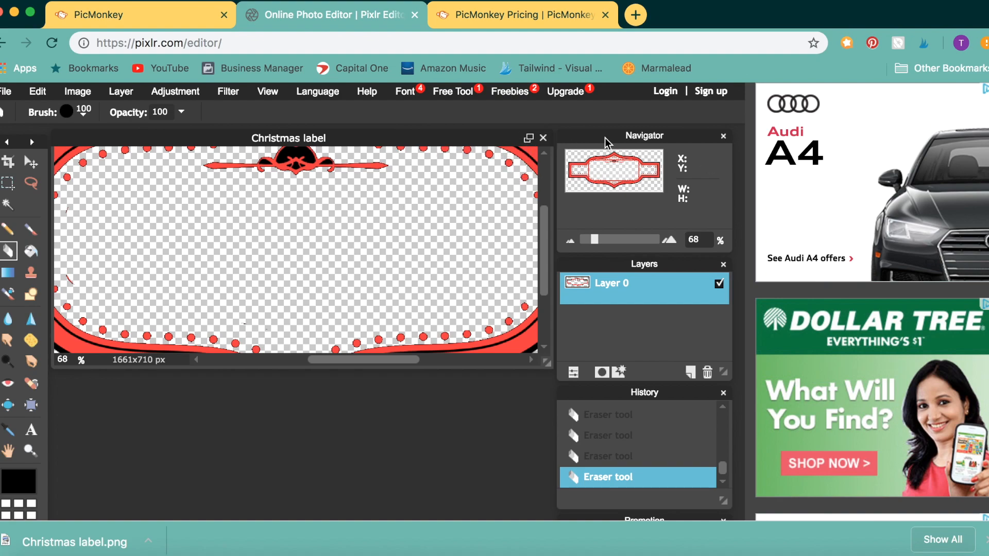
{"action": "left_click_drag", "start_coordinate": [628, 165], "coordinate": [604, 176]}
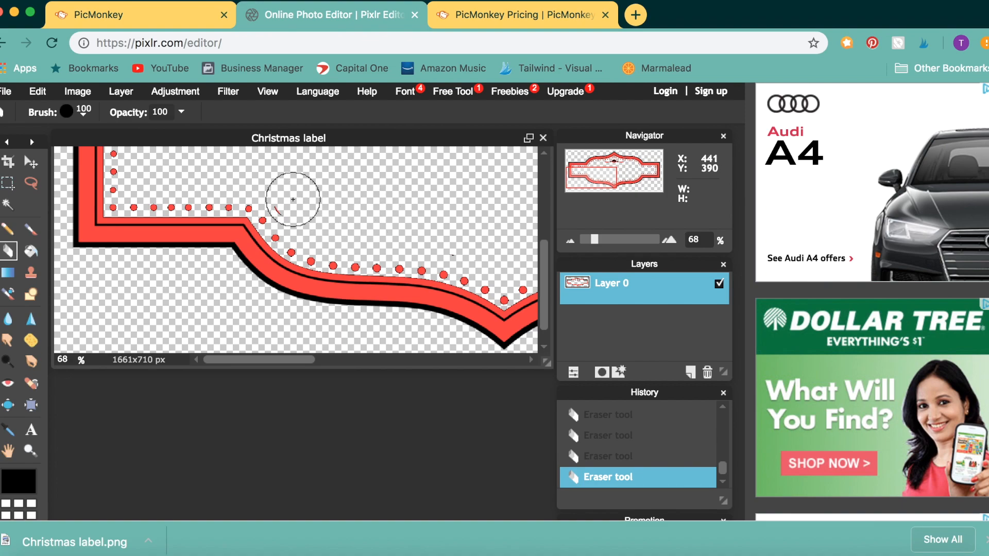
{"action": "left_click", "coordinate": [293, 202]}
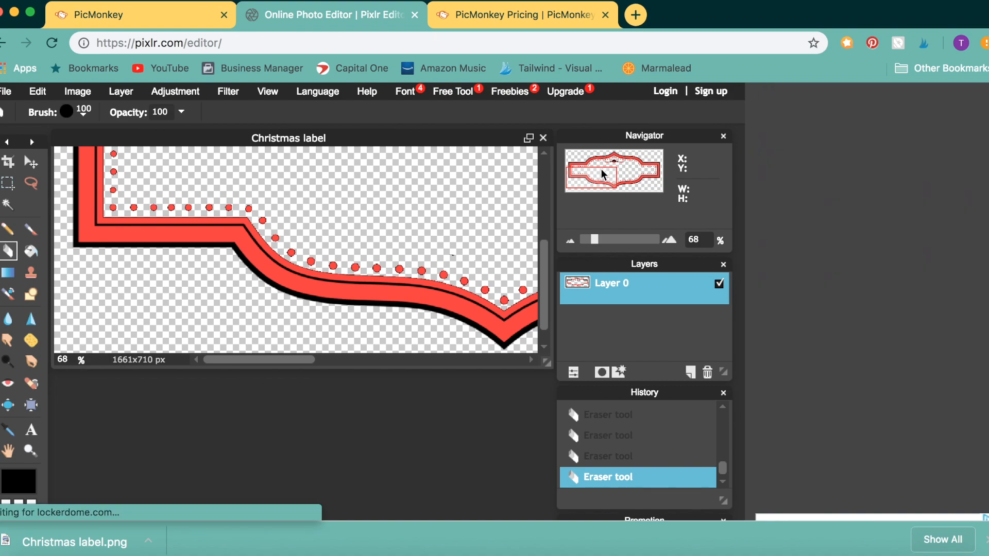
{"action": "left_click_drag", "start_coordinate": [598, 166], "coordinate": [640, 167]}
{"action": "mouse_move", "coordinate": [278, 208]}
{"action": "left_mouse_down"}
{"action": "mouse_move", "coordinate": [304, 216]}
{"action": "mouse_move", "coordinate": [228, 200]}
{"action": "mouse_move", "coordinate": [144, 224]}
{"action": "left_mouse_up"}
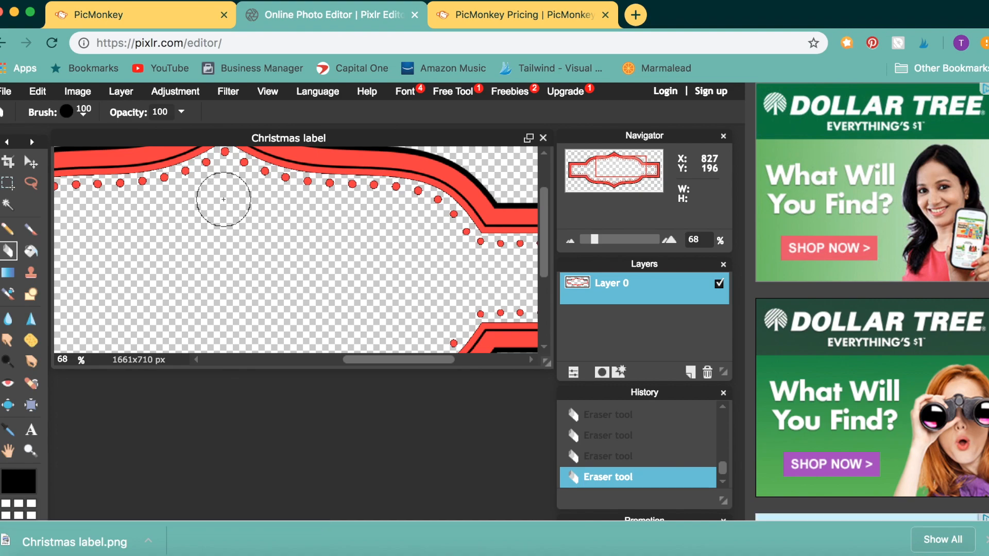
- Choose the Paint Bucket tool and set its fill colour to white (ffffff) from the web colours
{"action": "scroll", "coordinate": [288, 248], "scroll_direction": "down", "scroll_amount": 3}
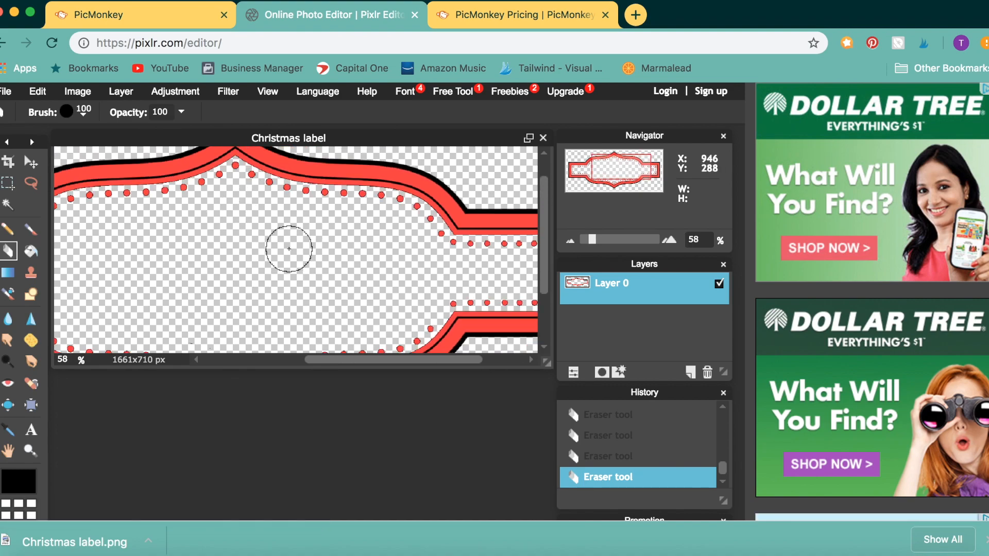
{"action": "scroll", "coordinate": [288, 249], "scroll_direction": "down", "scroll_amount": 2}
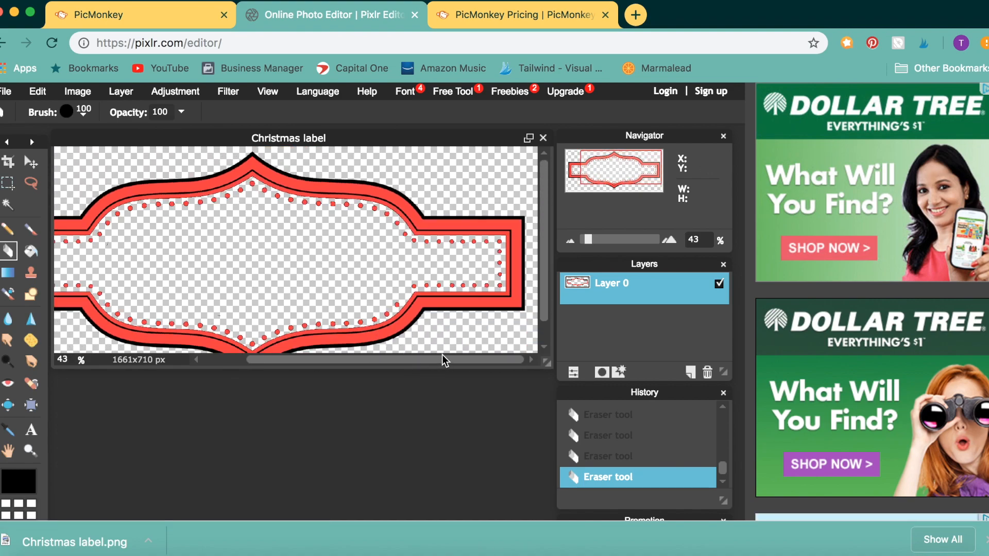
{"action": "scroll", "coordinate": [442, 355], "scroll_direction": "left", "scroll_amount": 4}
{"action": "mouse_move", "coordinate": [548, 273]}
{"action": "left_mouse_down"}
{"action": "mouse_move", "coordinate": [546, 283]}
{"action": "mouse_move", "coordinate": [548, 269]}
{"action": "left_mouse_up"}
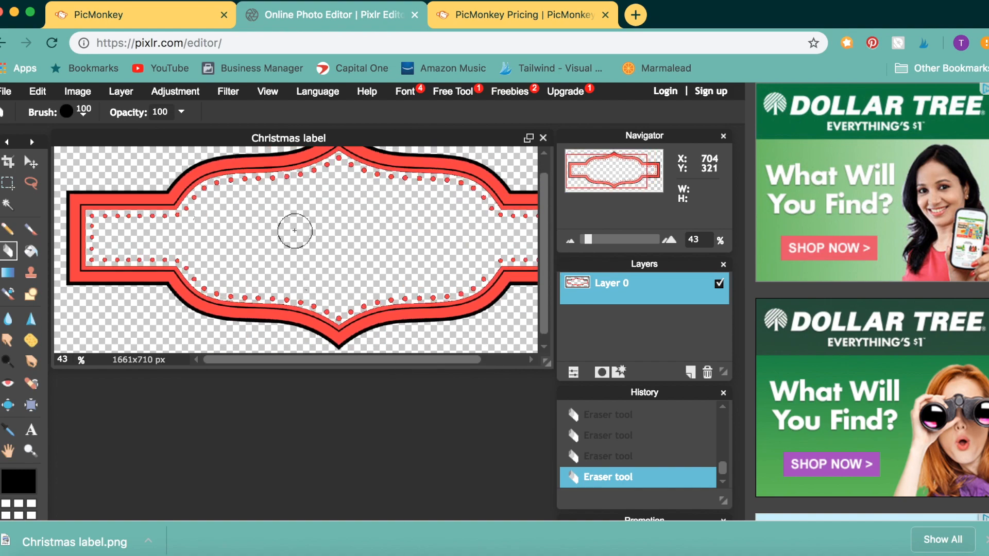
{"action": "left_click", "coordinate": [32, 253]}
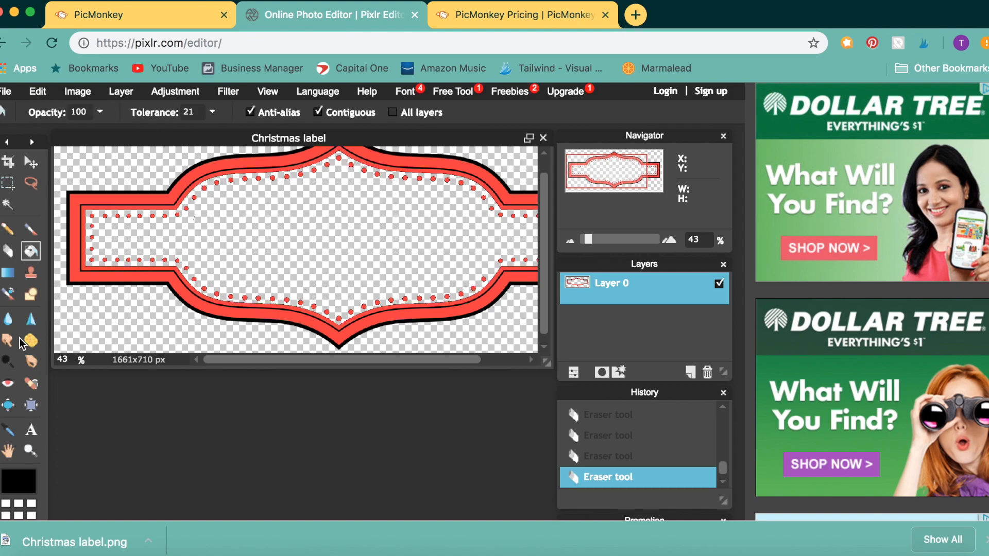
{"action": "left_click", "coordinate": [23, 479]}
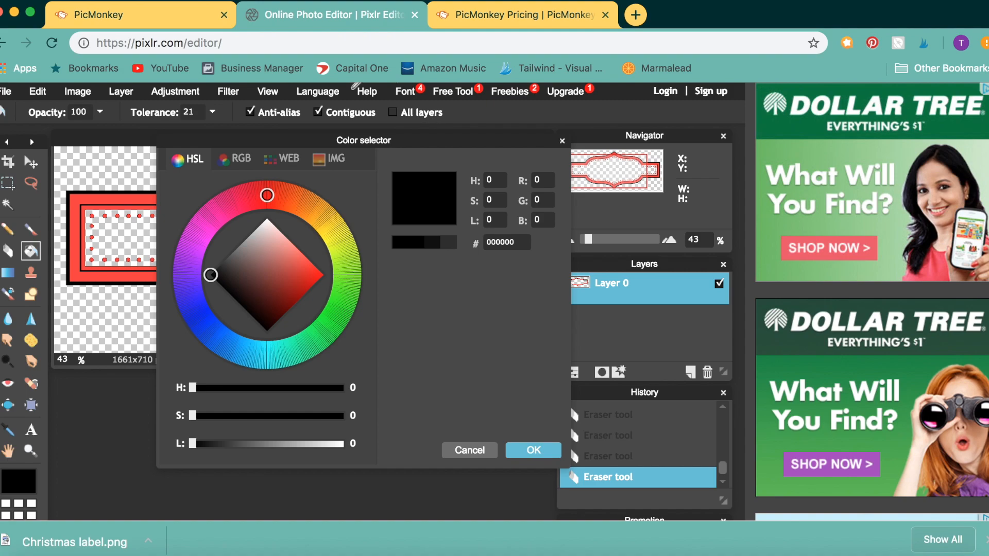
{"action": "left_click", "coordinate": [283, 158]}
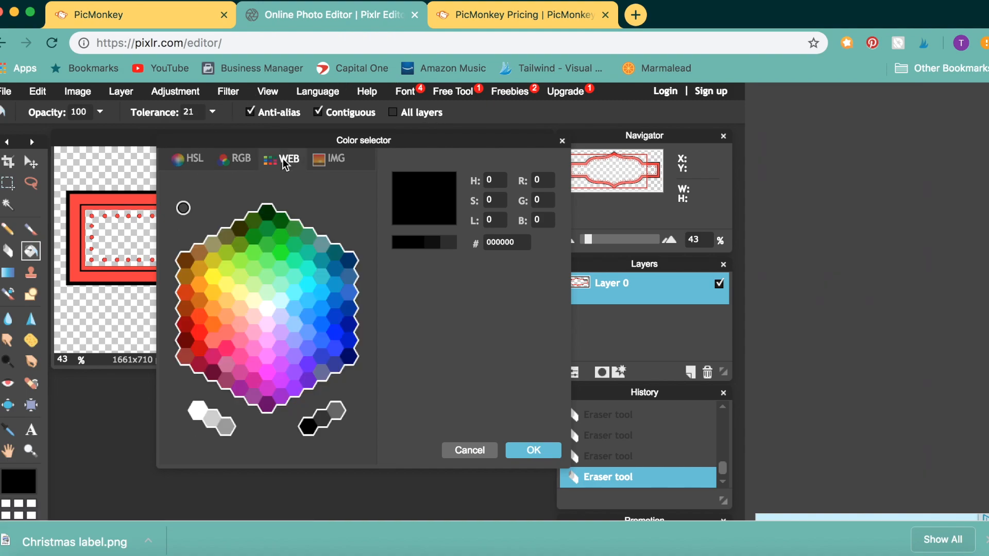
{"action": "left_click", "coordinate": [268, 311]}
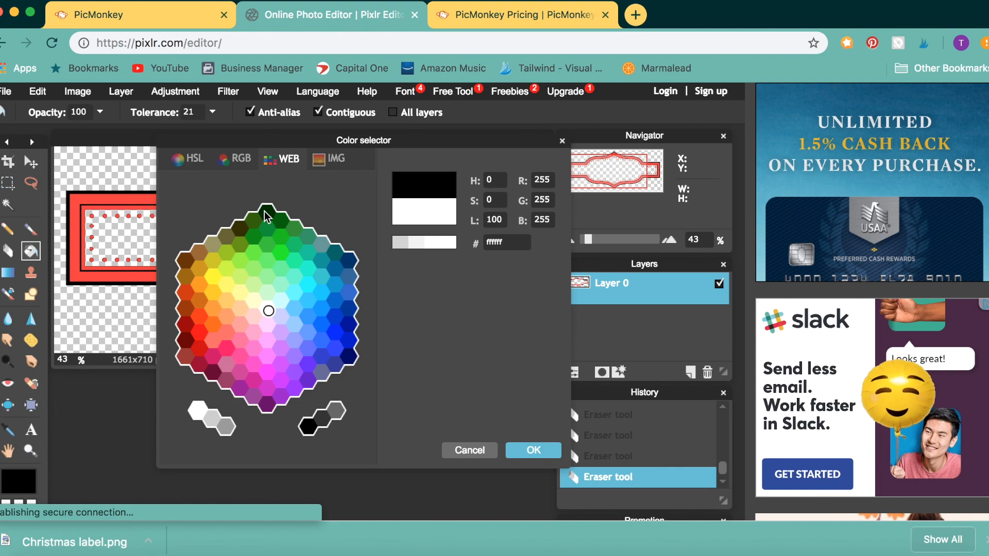
{"action": "left_click", "coordinate": [533, 451]}
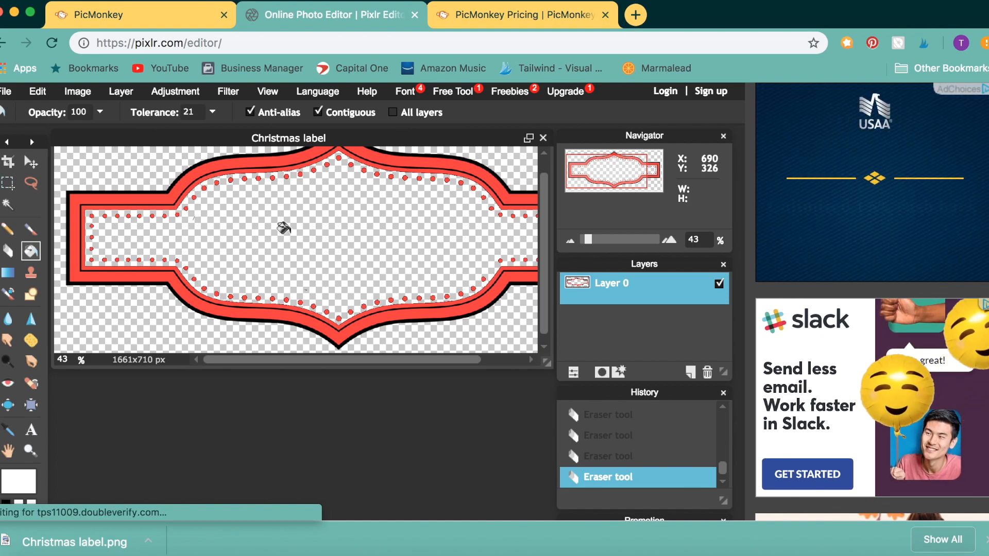
- Try filling the label's interior with white to reveal stray marks, and undo the fill
{"action": "left_click", "coordinate": [284, 228]}
{"action": "scroll", "coordinate": [492, 237], "scroll_direction": "down", "scroll_amount": 3}
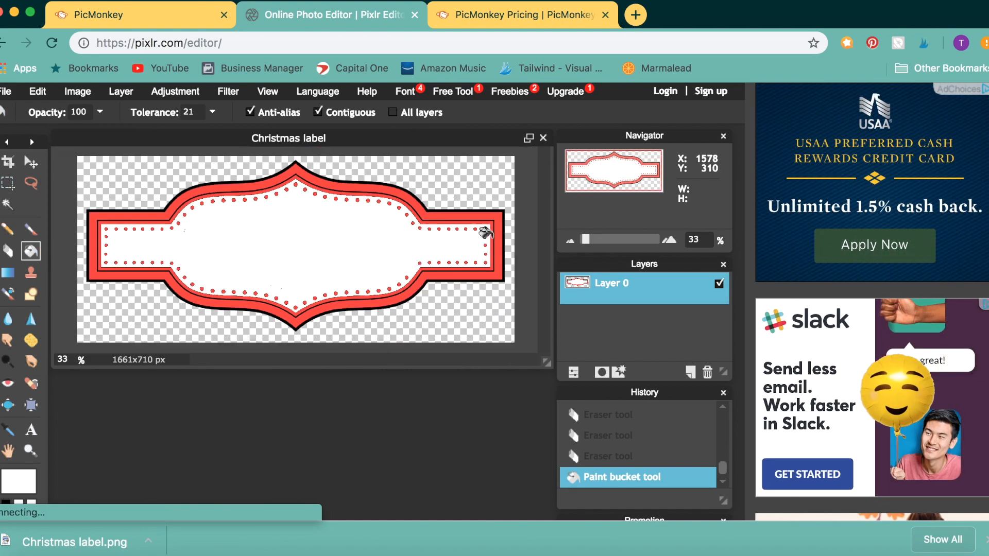
{"action": "scroll", "coordinate": [486, 233], "scroll_direction": "up", "scroll_amount": 3}
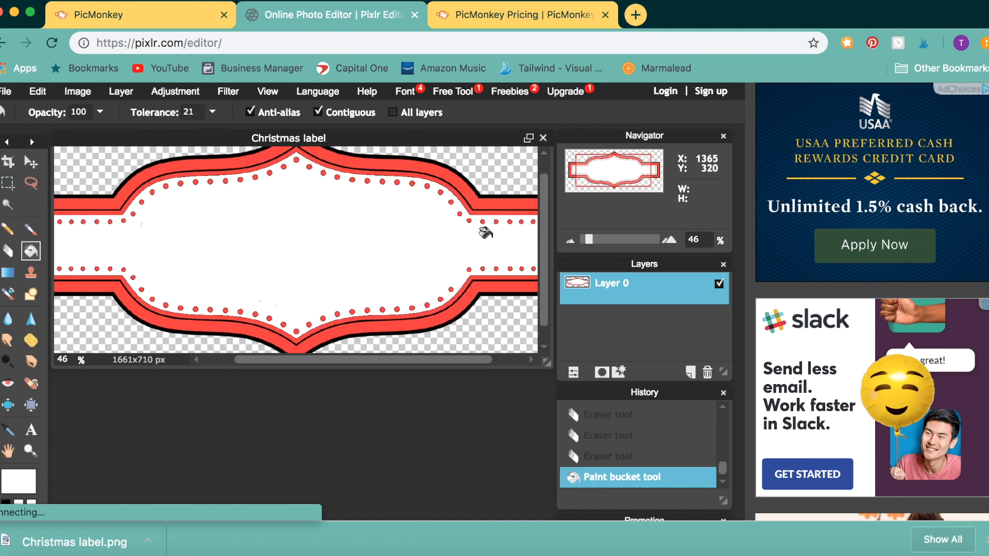
{"action": "scroll", "coordinate": [485, 233], "scroll_direction": "up", "scroll_amount": 1}
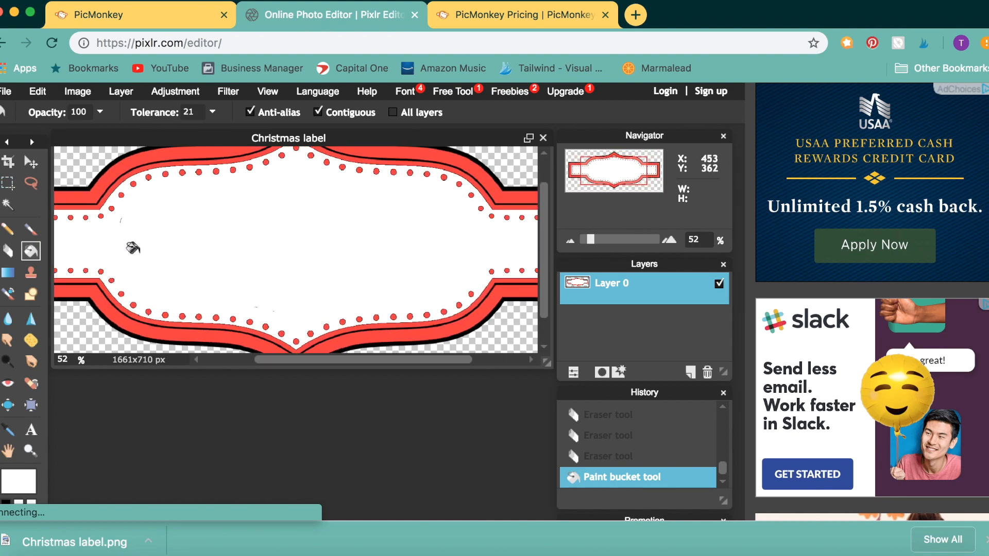
{"action": "left_click_drag", "start_coordinate": [420, 361], "coordinate": [368, 372]}
{"action": "scroll", "coordinate": [225, 229], "scroll_direction": "up", "scroll_amount": 2}
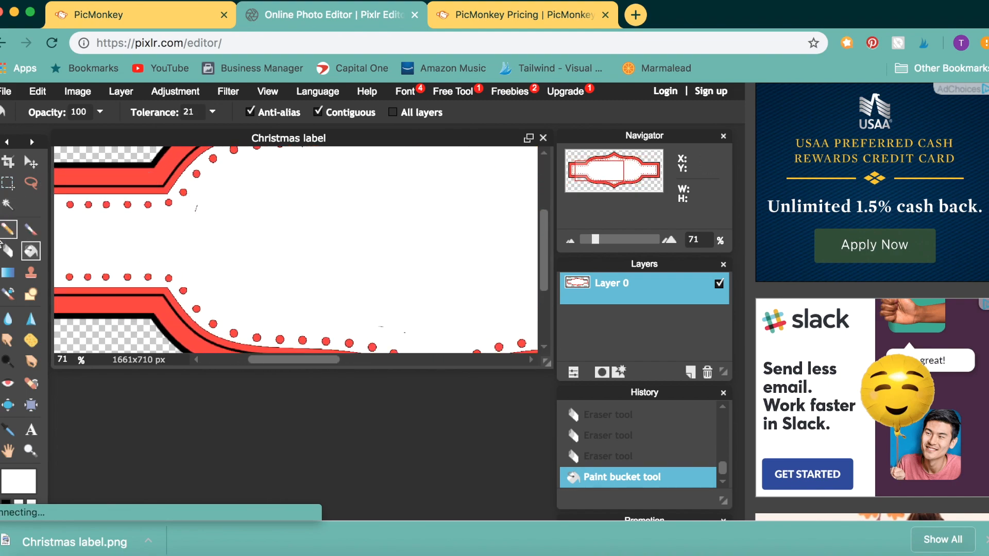
{"action": "left_click", "coordinate": [7, 253]}
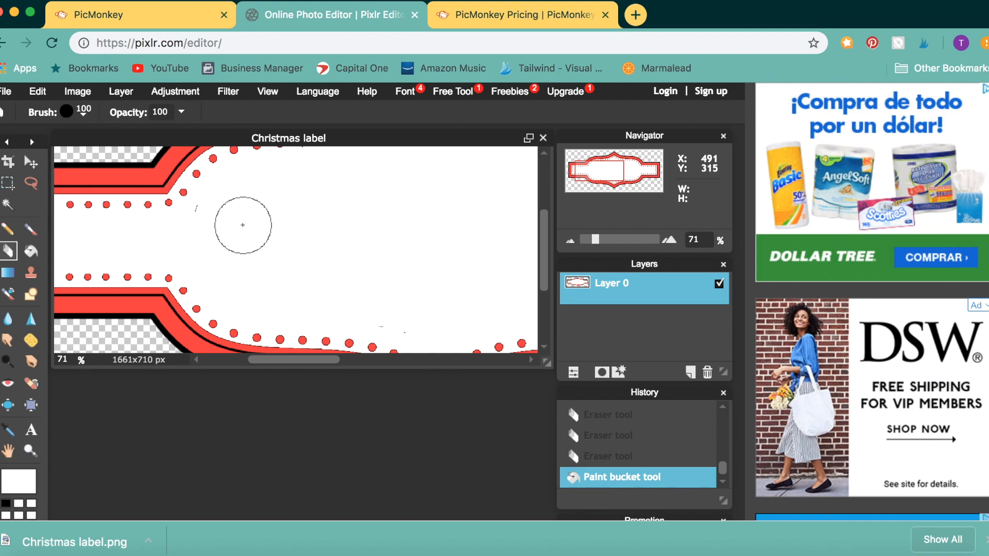
{"action": "key", "text": "ctrl+z"}
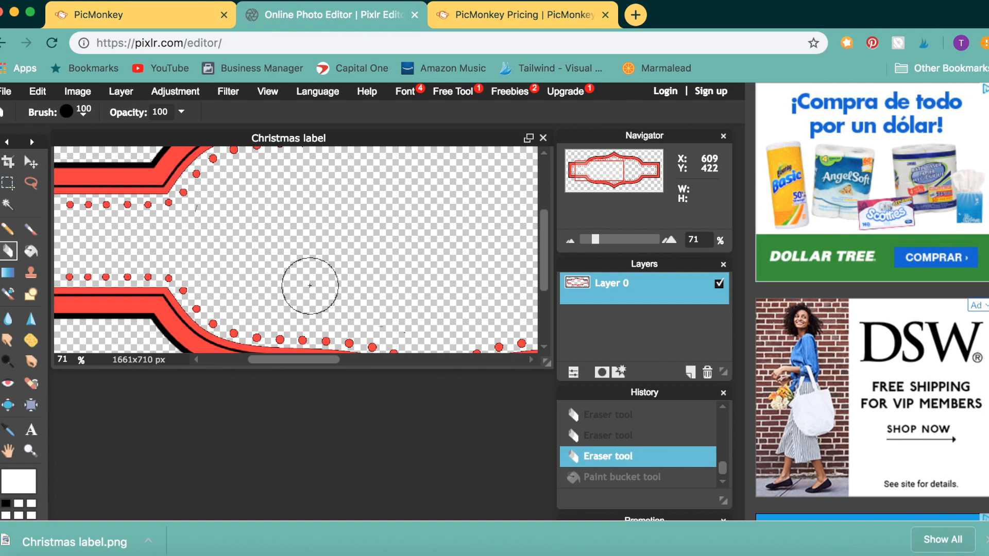
- Erase the leftover specks inside the label's left part
{"action": "left_click", "coordinate": [214, 222]}
{"action": "left_click_drag", "start_coordinate": [332, 363], "coordinate": [459, 364]}
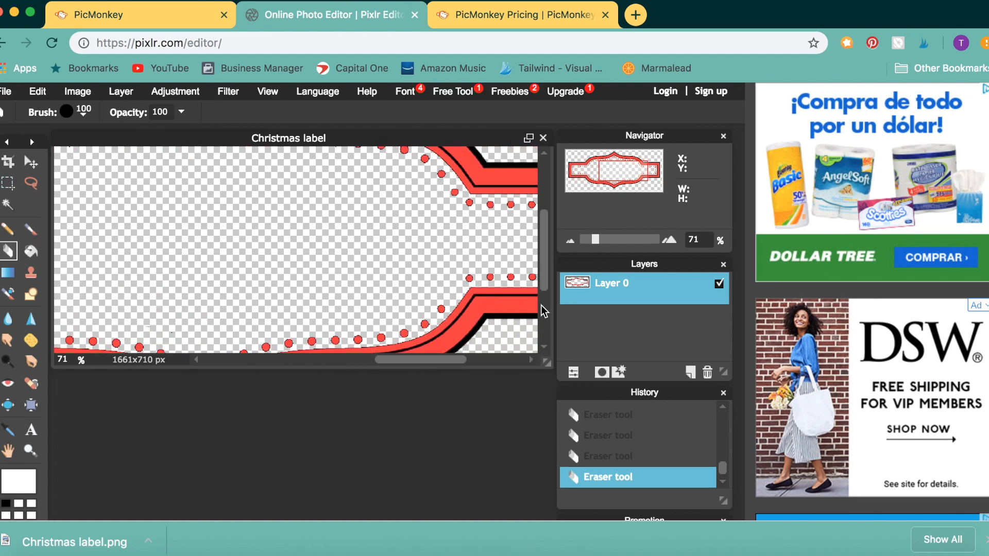
{"action": "left_click_drag", "start_coordinate": [547, 280], "coordinate": [556, 237]}
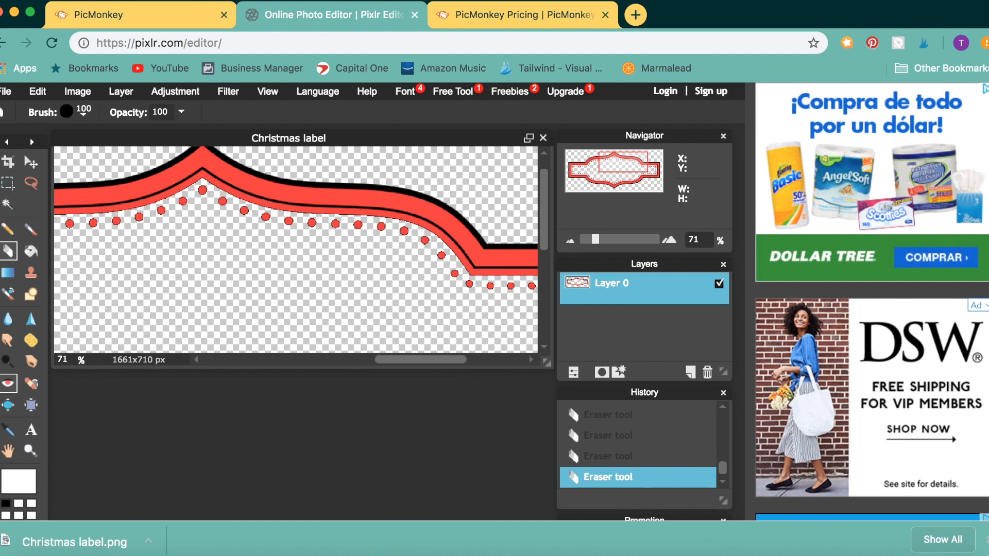
- Fill the label's cleared interior with white using the Paint Bucket at tolerance 21
{"action": "left_click", "coordinate": [31, 251]}
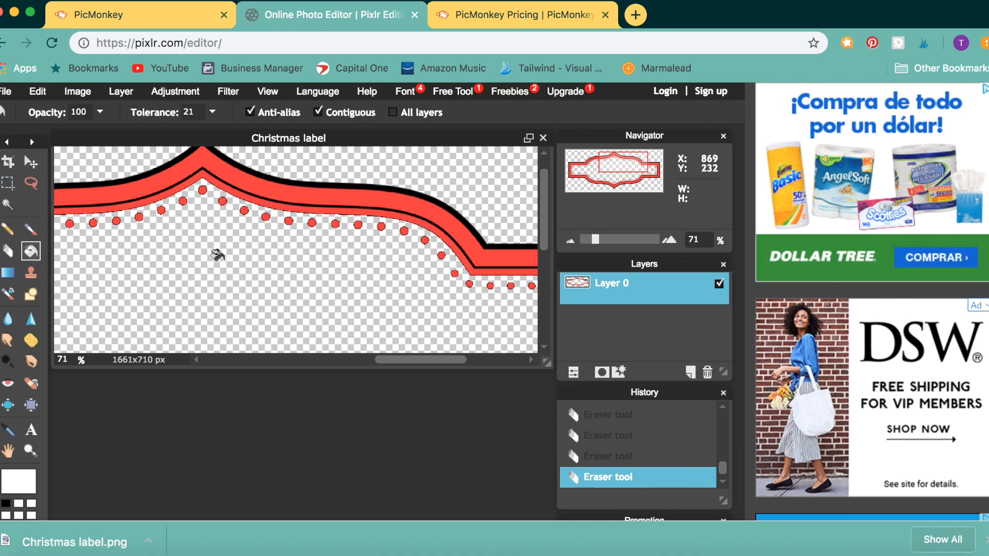
{"action": "left_click", "coordinate": [217, 255]}
{"action": "scroll", "coordinate": [495, 267], "scroll_direction": "down", "scroll_amount": 4}
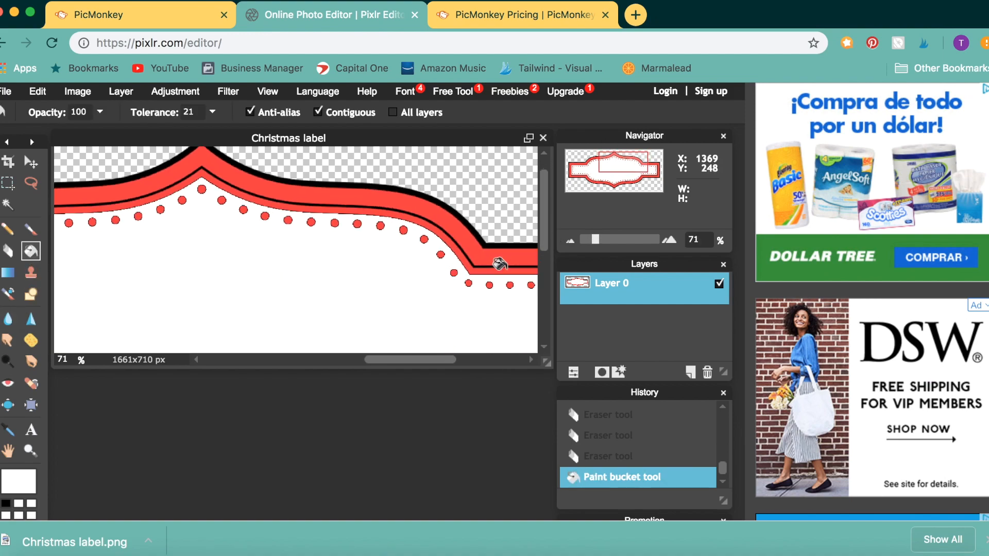
{"action": "scroll", "coordinate": [499, 263], "scroll_direction": "down", "scroll_amount": 3}
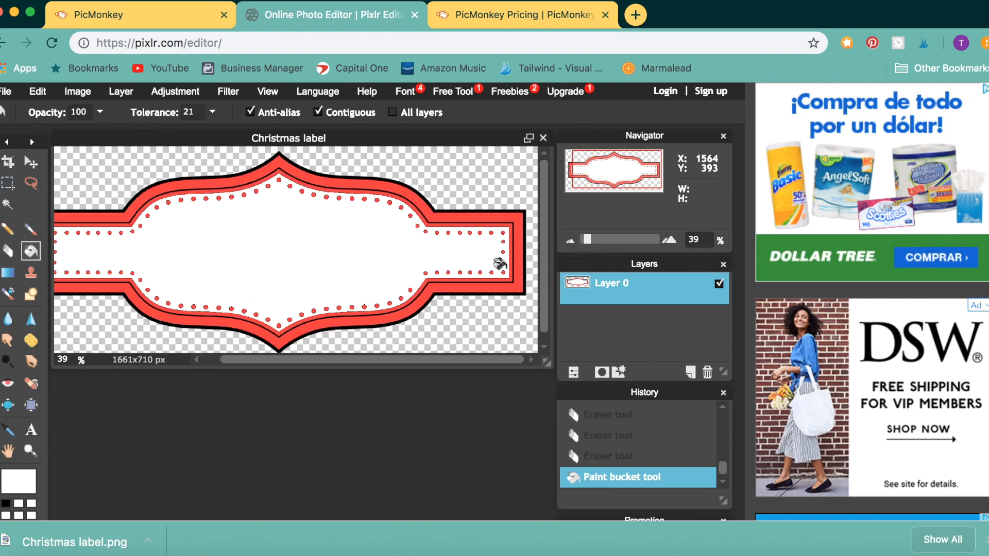
- Inspect the white fill, revert it to the last eraser state, and erase the leftover specks in the label's lower middle
{"action": "scroll", "coordinate": [372, 361], "scroll_direction": "left", "scroll_amount": 2}
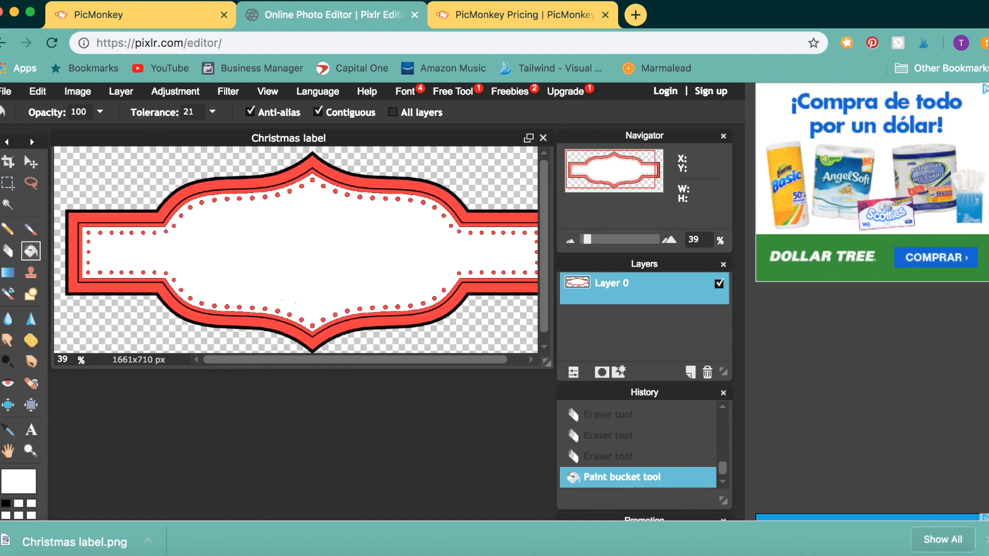
{"action": "scroll", "coordinate": [314, 298], "scroll_direction": "up", "scroll_amount": 3}
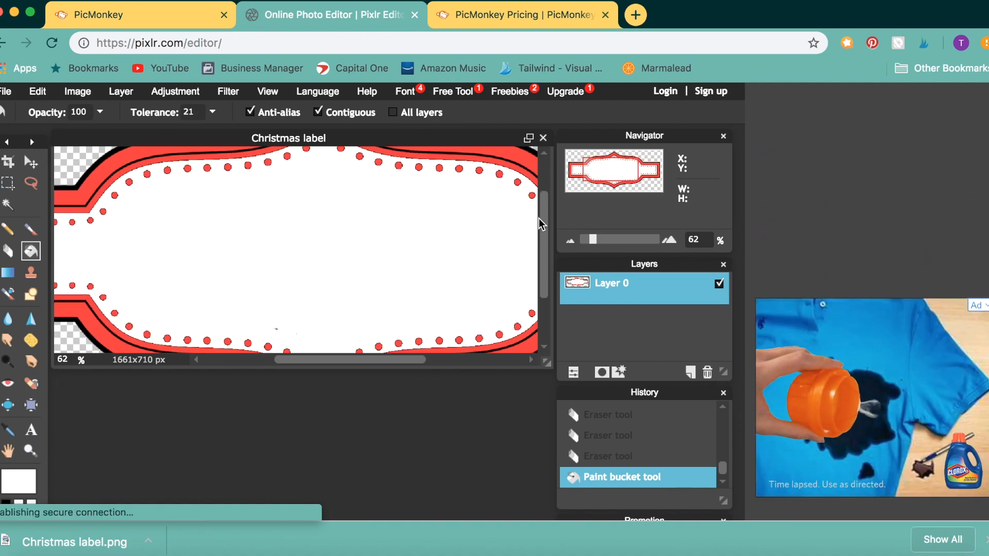
{"action": "left_click_drag", "start_coordinate": [541, 244], "coordinate": [404, 266]}
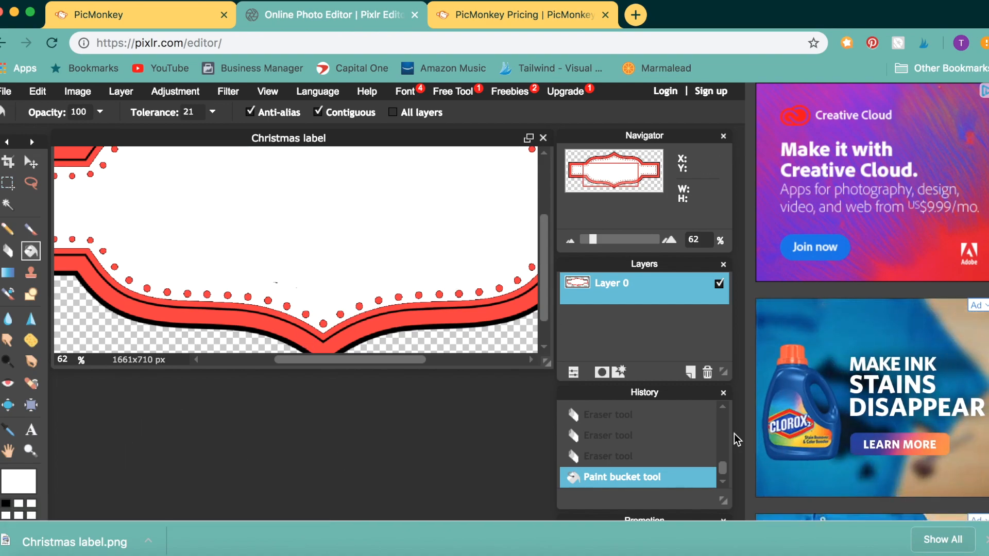
{"action": "left_click", "coordinate": [653, 460]}
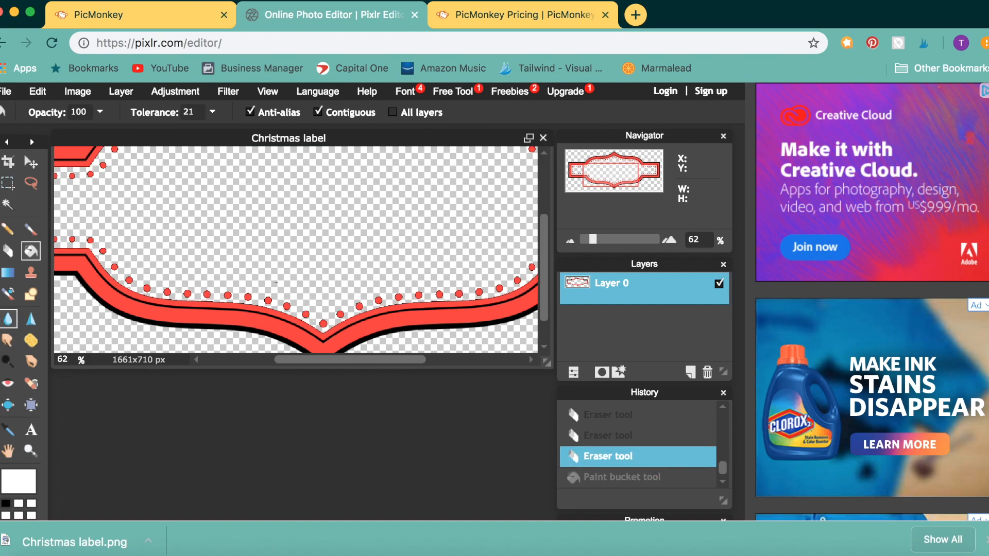
{"action": "left_click", "coordinate": [7, 250]}
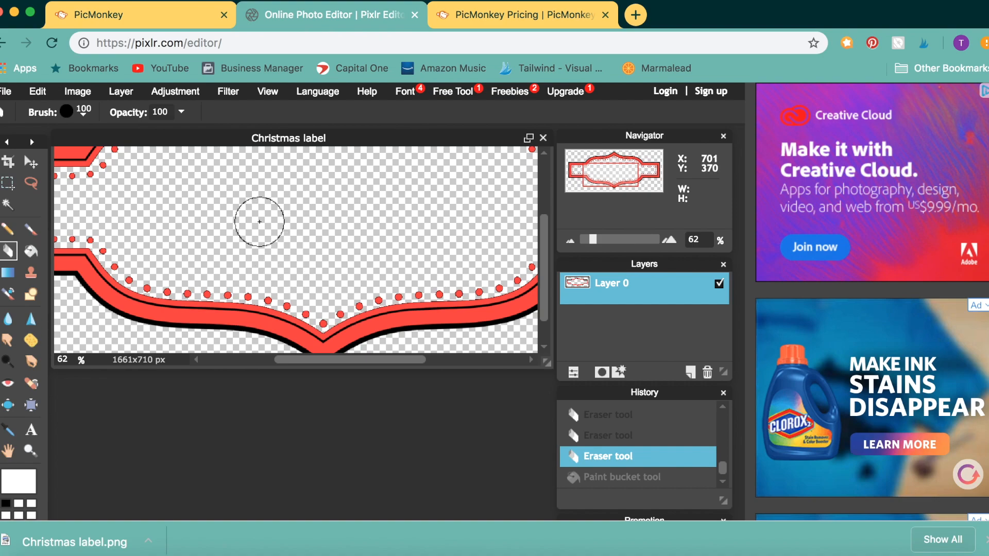
{"action": "left_click", "coordinate": [259, 221]}
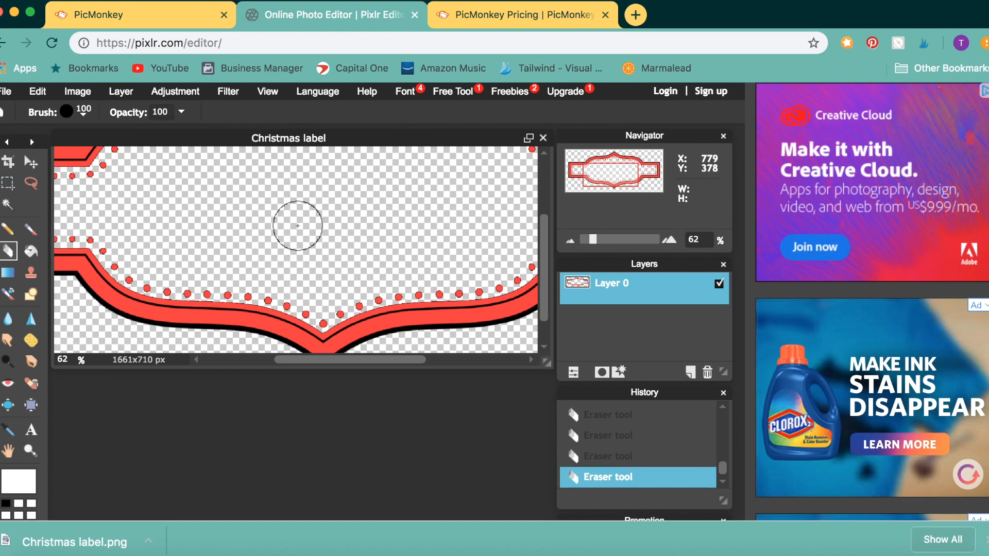
- Fill the label's cleared interior with white again using the Paint Bucket at tolerance 21, and check it for remaining specks
{"action": "left_click", "coordinate": [30, 251]}
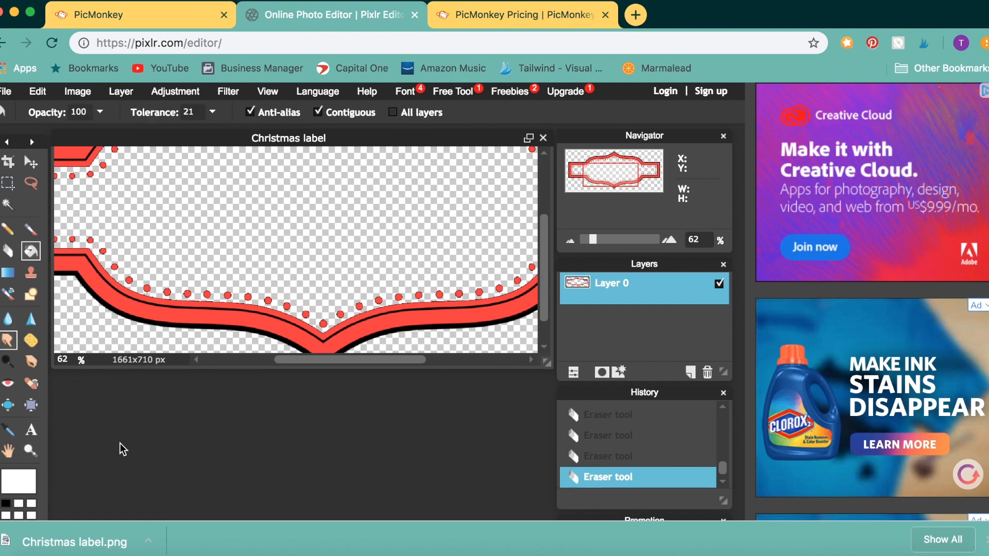
{"action": "left_click", "coordinate": [267, 213]}
{"action": "scroll", "coordinate": [371, 339], "scroll_direction": "down", "scroll_amount": 5}
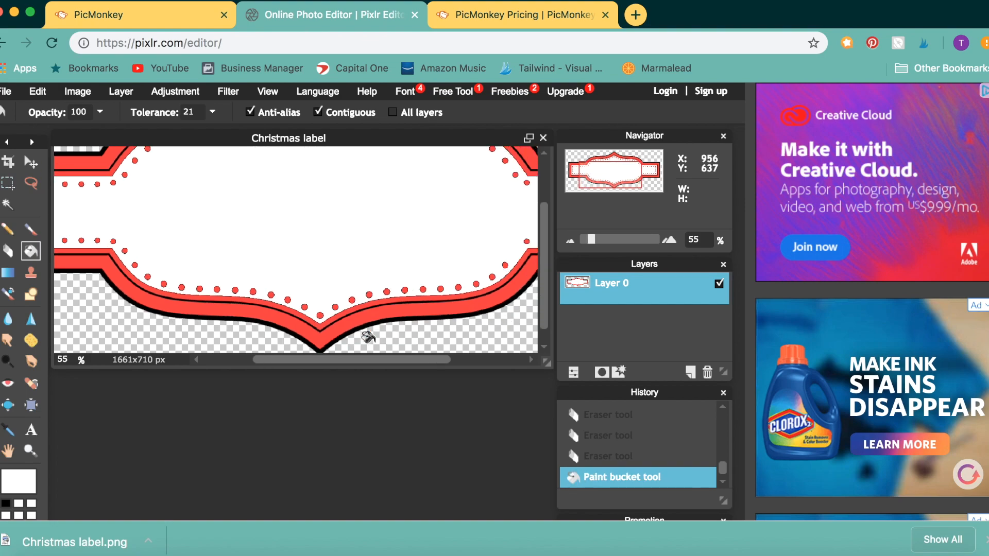
{"action": "scroll", "coordinate": [547, 286], "scroll_direction": "up", "scroll_amount": 3}
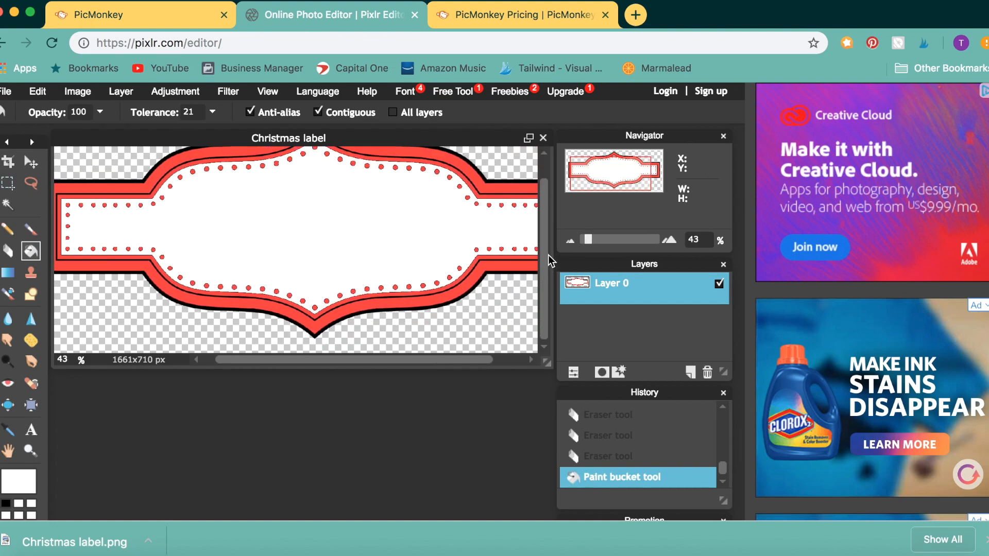
{"action": "scroll", "coordinate": [410, 372], "scroll_direction": "left", "scroll_amount": 3}
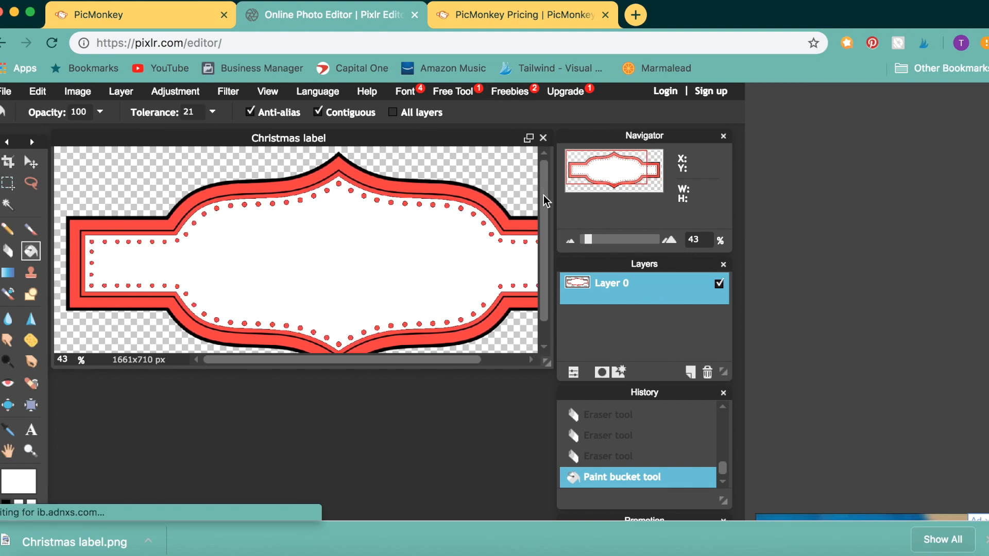
{"action": "scroll", "coordinate": [543, 196], "scroll_direction": "down", "scroll_amount": 3}
- Save the label to the Desktop as a transparent PNG named Christmas label, replacing the existing file
{"action": "left_click", "coordinate": [7, 92]}
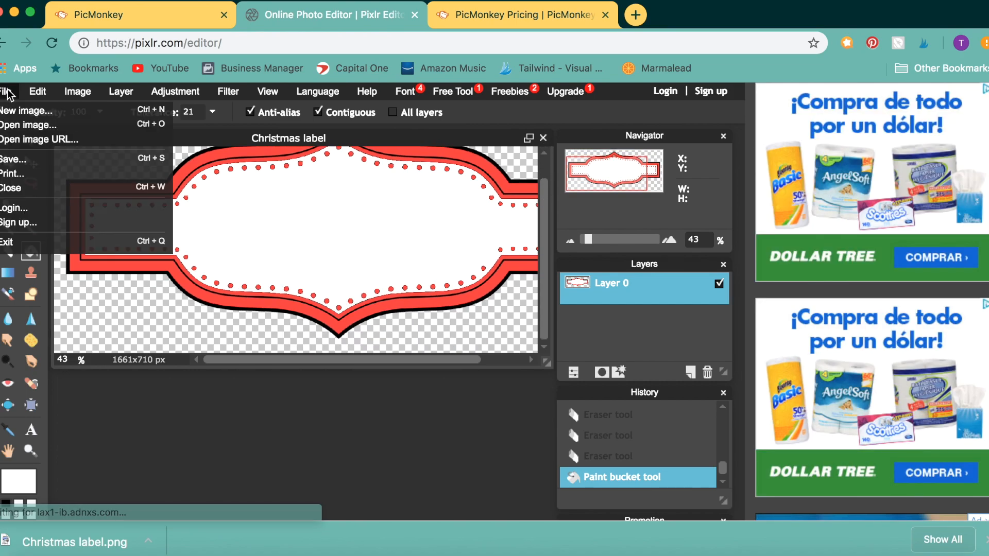
{"action": "left_click", "coordinate": [16, 160]}
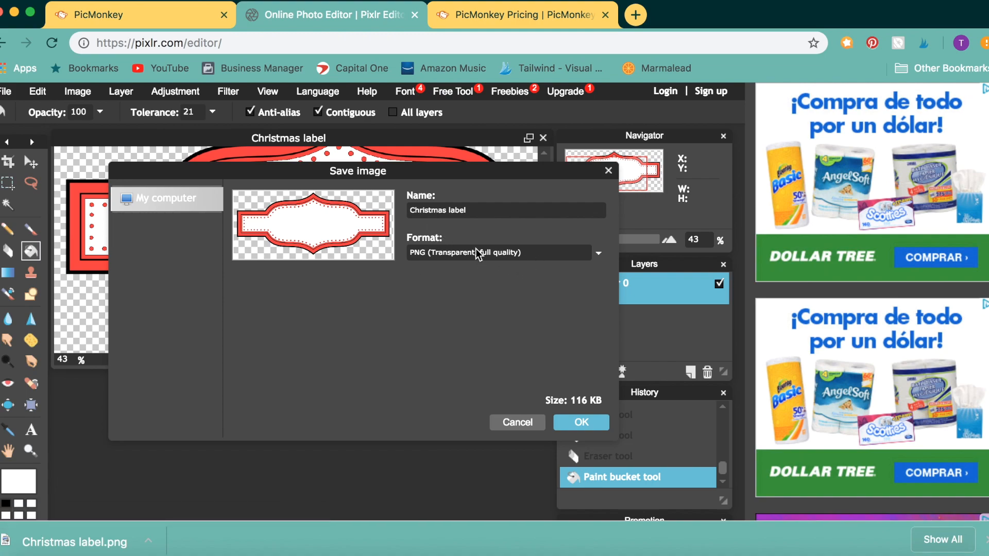
{"action": "key", "text": "Return"}
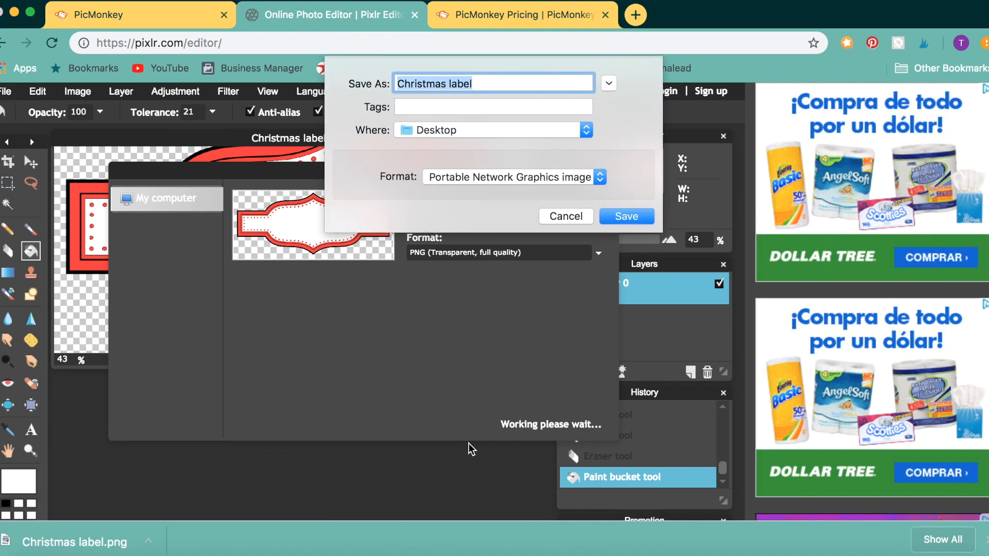
{"action": "key", "text": "Return"}
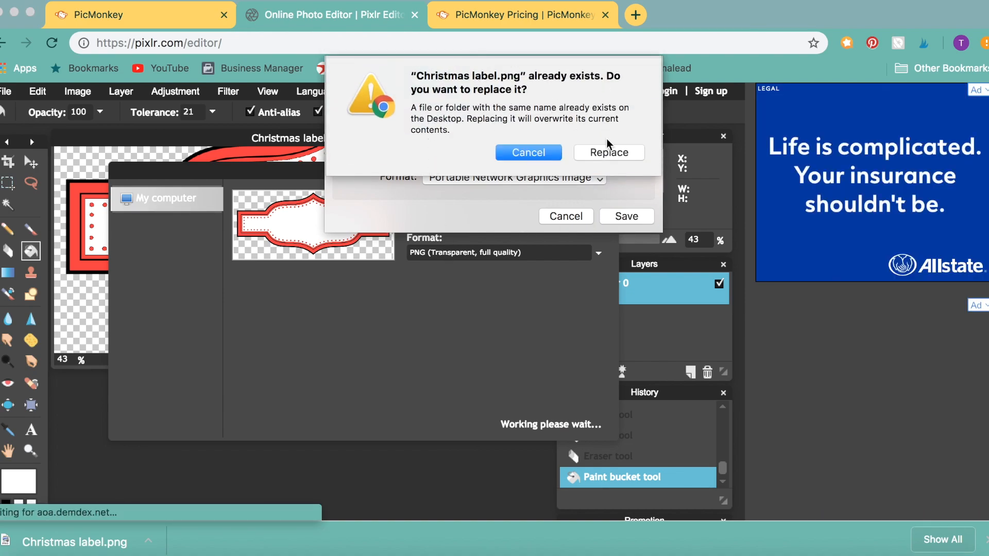
{"action": "left_click", "coordinate": [603, 153]}
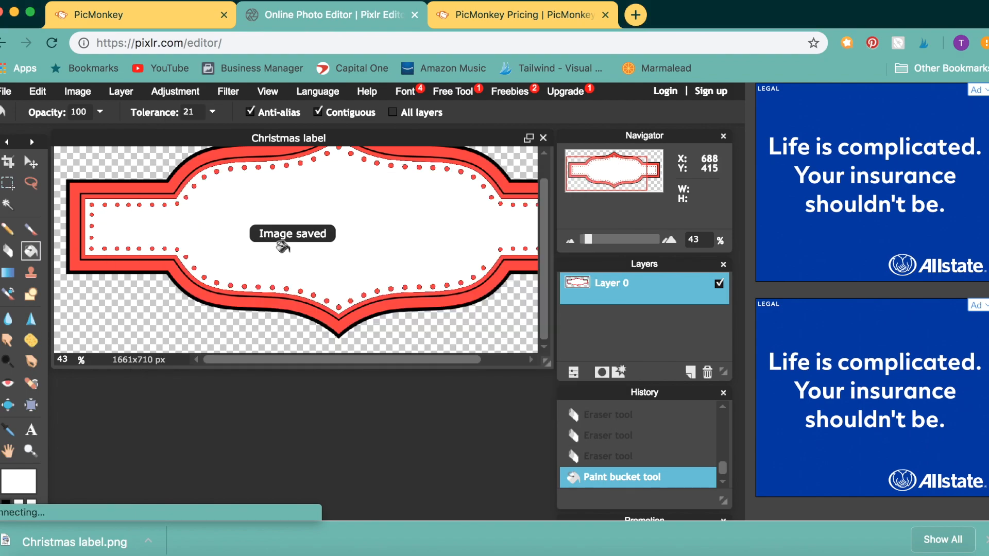
- Switch to PicMonkey, open Christmas label.png from the computer as a new project, and close the layers window
{"action": "left_click", "coordinate": [195, 20]}
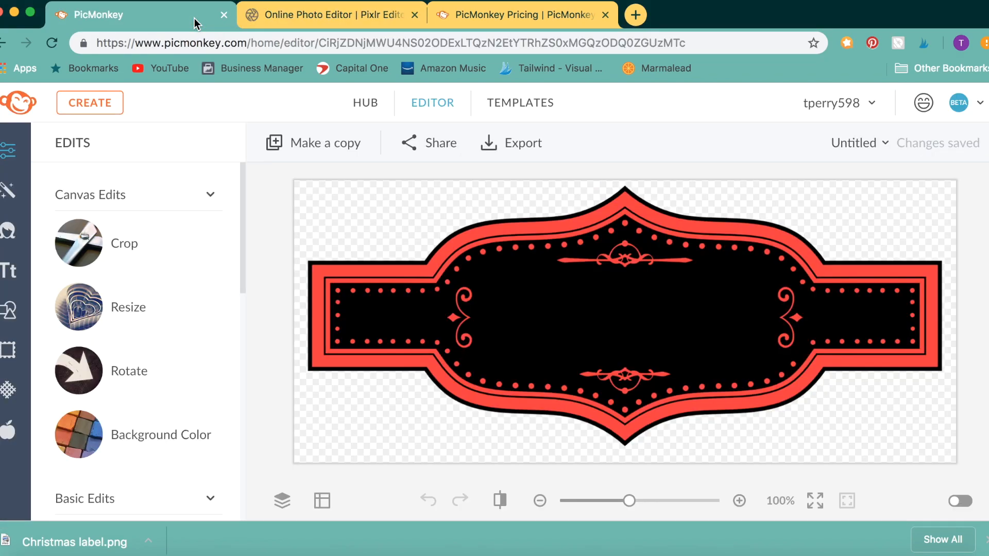
{"action": "left_click", "coordinate": [97, 109]}
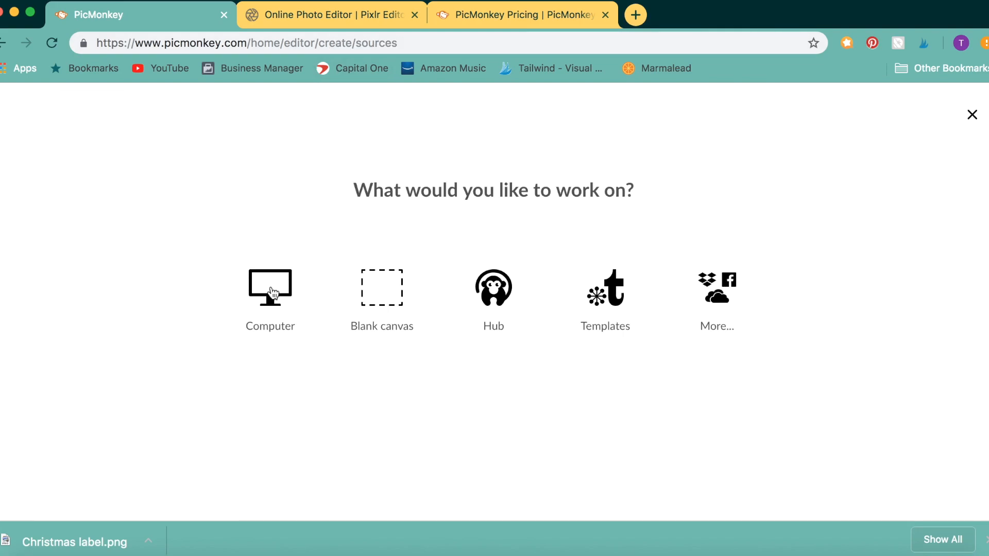
{"action": "left_click", "coordinate": [270, 294]}
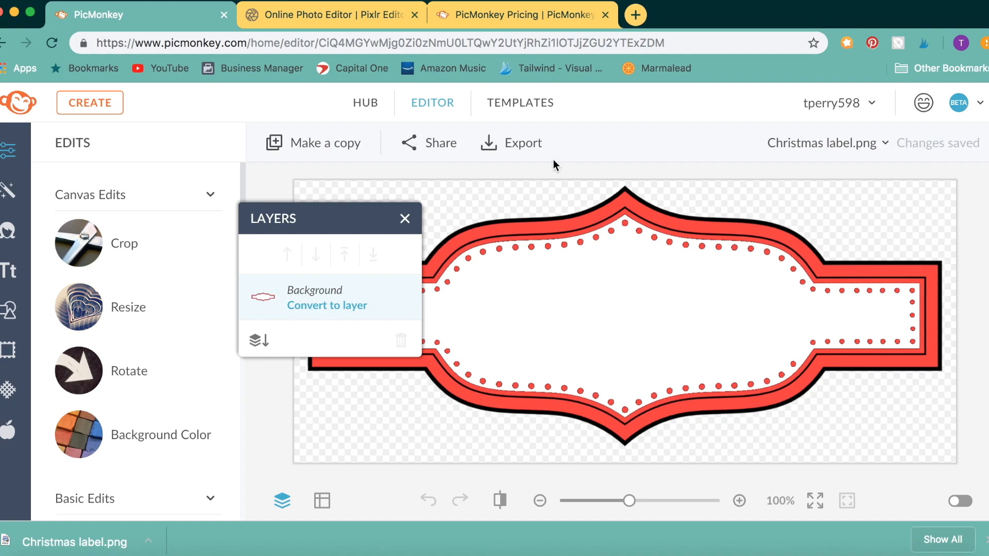
{"action": "left_click", "coordinate": [405, 220]}
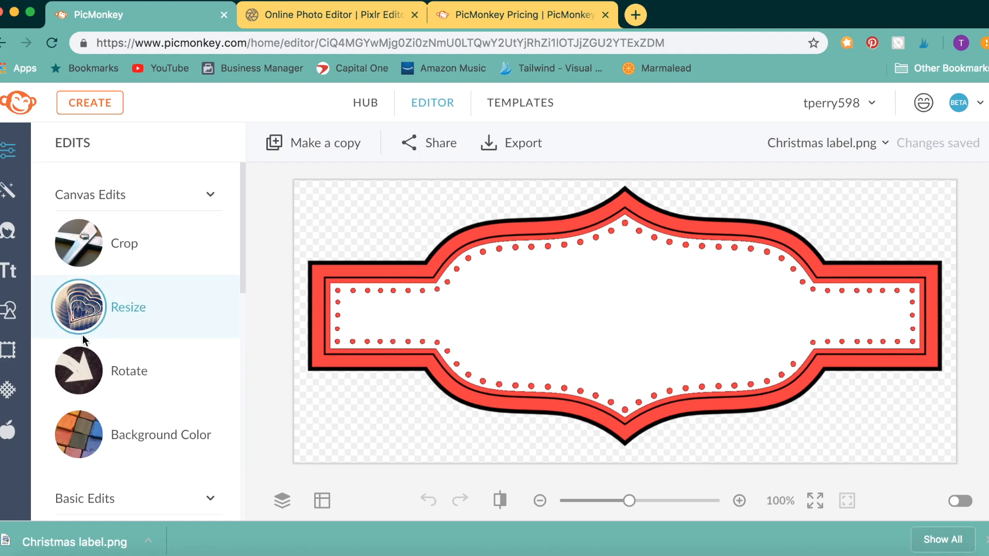
- Look through the available text fonts and view the page for uploading custom fonts without uploading any
{"action": "left_click", "coordinate": [11, 275]}
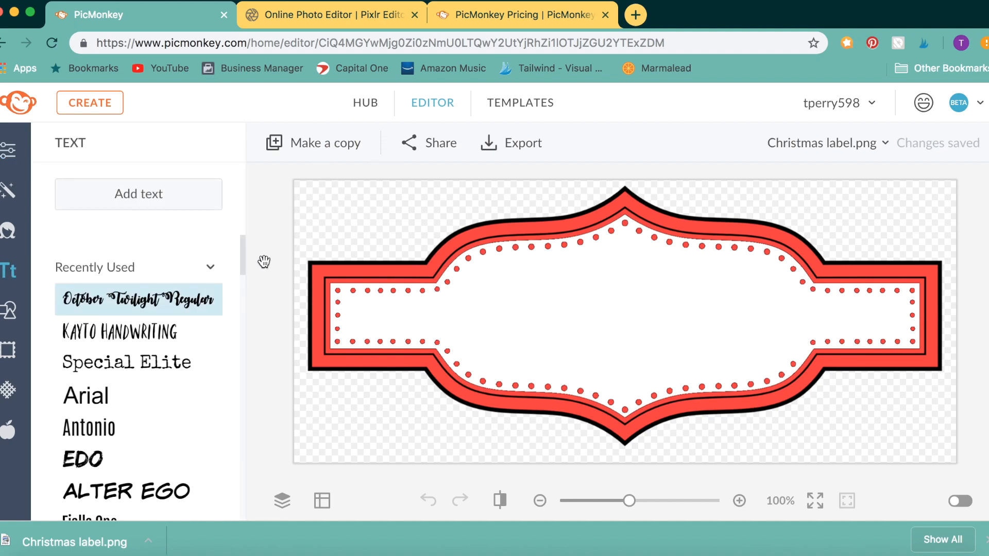
{"action": "mouse_move", "coordinate": [246, 240]}
{"action": "left_mouse_down"}
{"action": "mouse_move", "coordinate": [243, 276]}
{"action": "mouse_move", "coordinate": [259, 226]}
{"action": "mouse_move", "coordinate": [244, 490]}
{"action": "mouse_move", "coordinate": [214, 418]}
{"action": "left_mouse_up"}
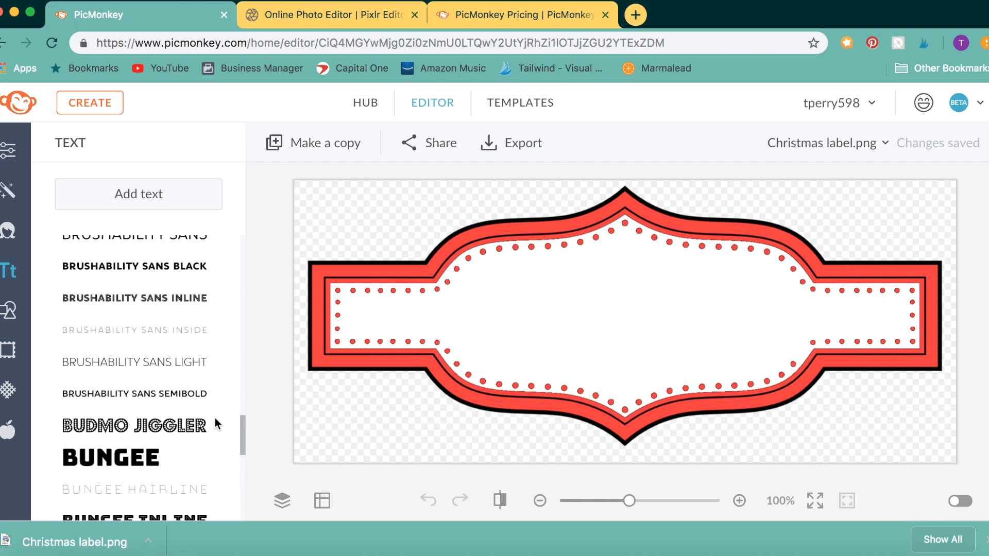
{"action": "mouse_move", "coordinate": [238, 428]}
{"action": "left_mouse_down"}
{"action": "mouse_move", "coordinate": [270, 229]}
{"action": "mouse_move", "coordinate": [243, 262]}
{"action": "left_mouse_up"}
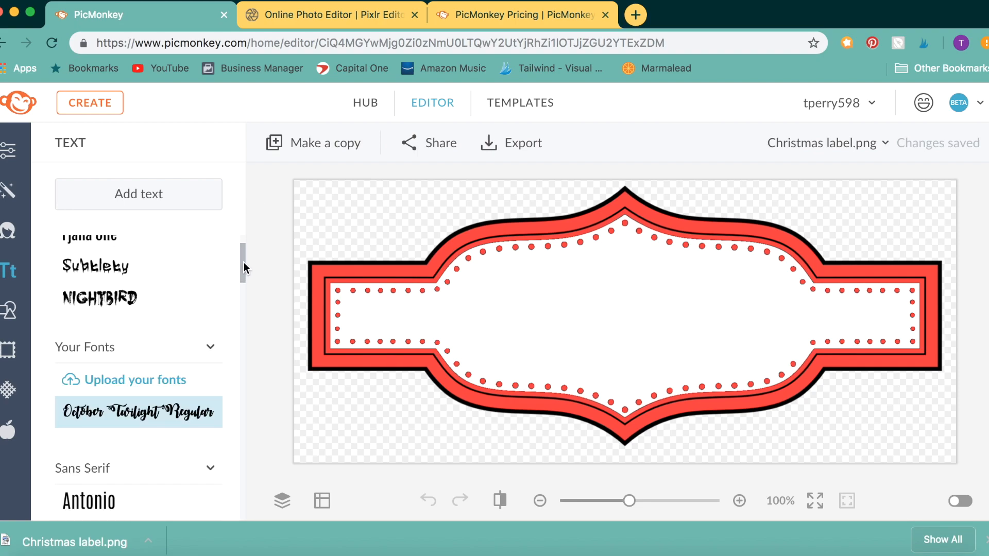
{"action": "scroll", "coordinate": [243, 262], "scroll_direction": "down", "scroll_amount": 2}
{"action": "left_click", "coordinate": [157, 299]}
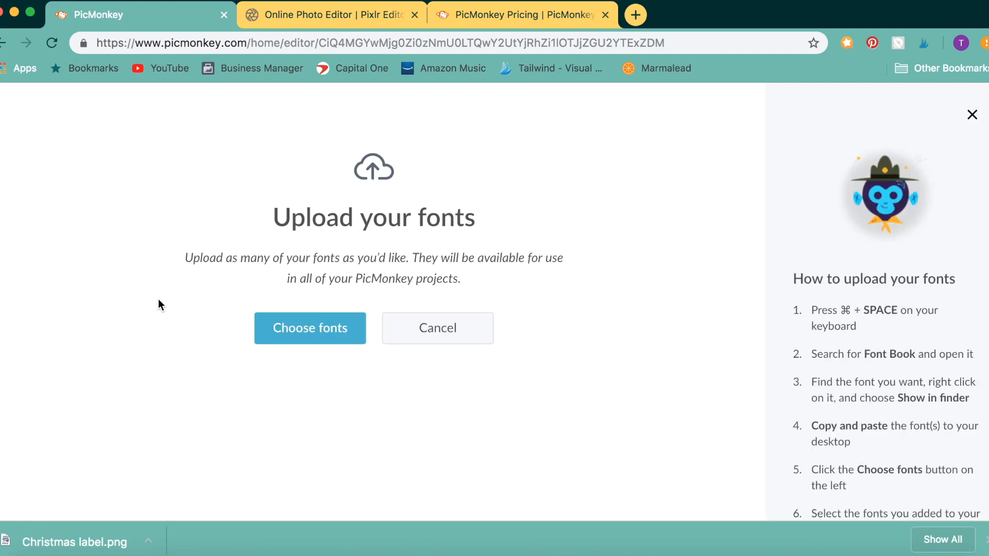
{"action": "left_click", "coordinate": [444, 325]}
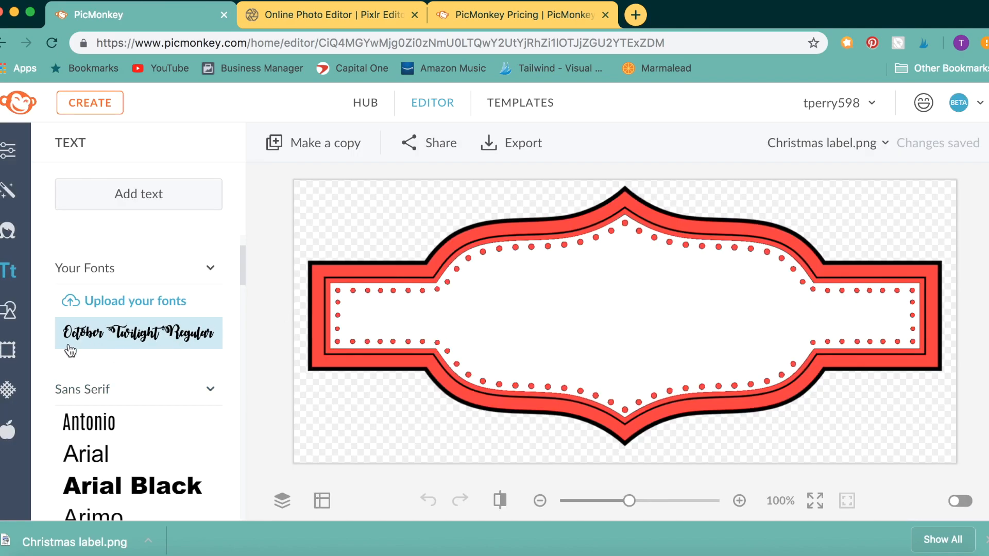
- Open the dafont.com website in a new browser tab
{"action": "left_click", "coordinate": [639, 14]}
{"action": "type", "text": "d"}
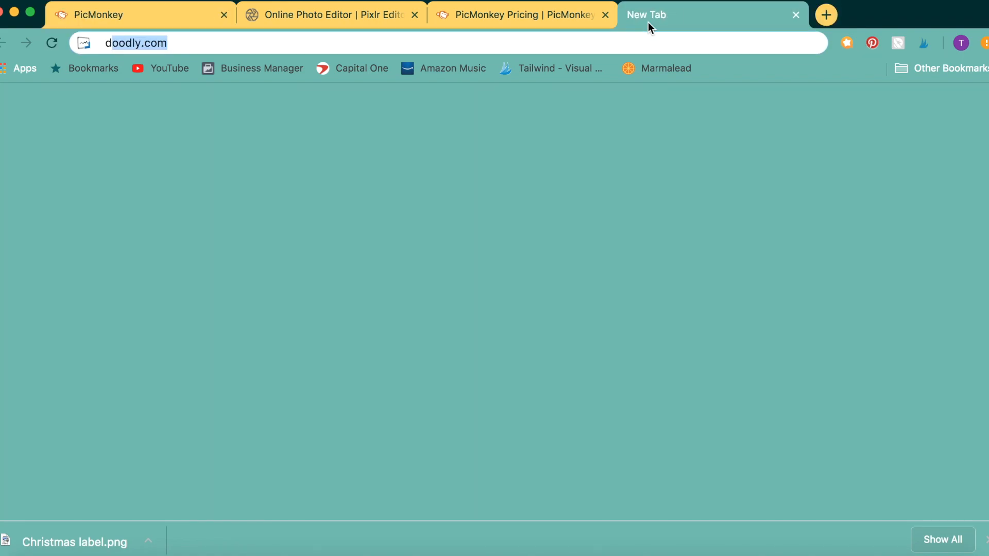
{"action": "type", "text": "afin"}
{"action": "key", "text": "BackSpace"}
{"action": "key", "text": "BackSpace"}
{"action": "key", "text": "BackSpace"}
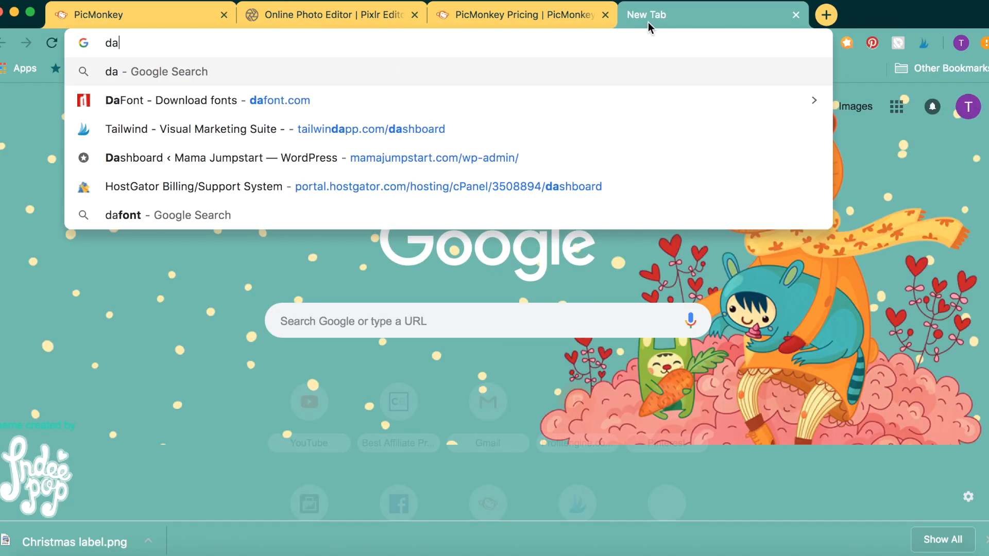
{"action": "type", "text": "font"}
{"action": "key", "text": "Return"}
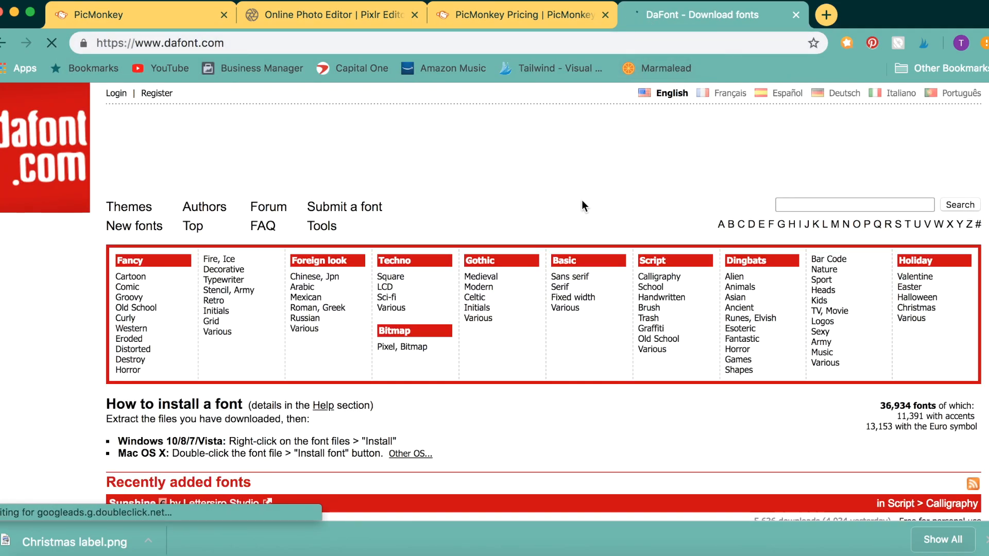
- Examine the recently added fonts on DaFont and the licence notes beside their downloads
{"action": "scroll", "coordinate": [582, 207], "scroll_direction": "down", "scroll_amount": 6}
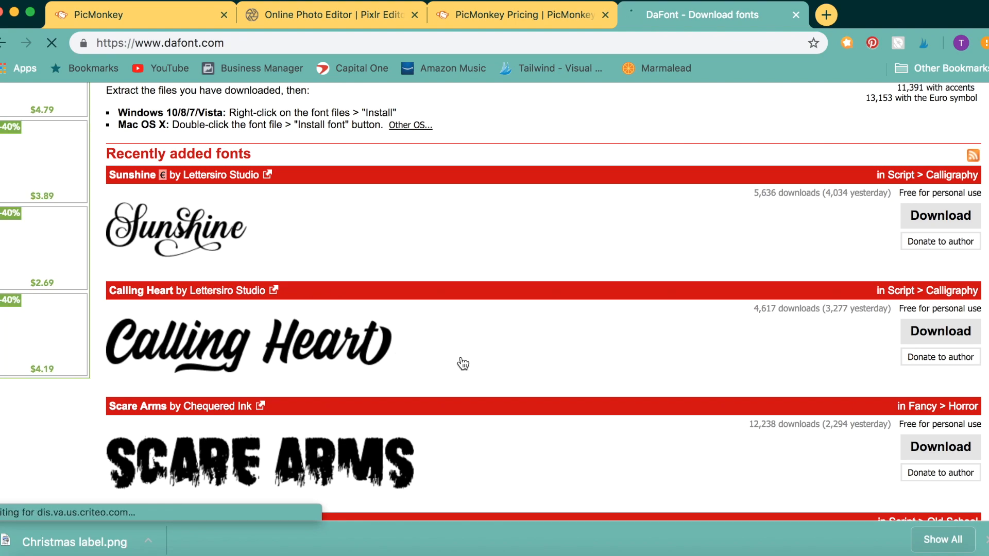
{"action": "scroll", "coordinate": [462, 364], "scroll_direction": "down", "scroll_amount": 5}
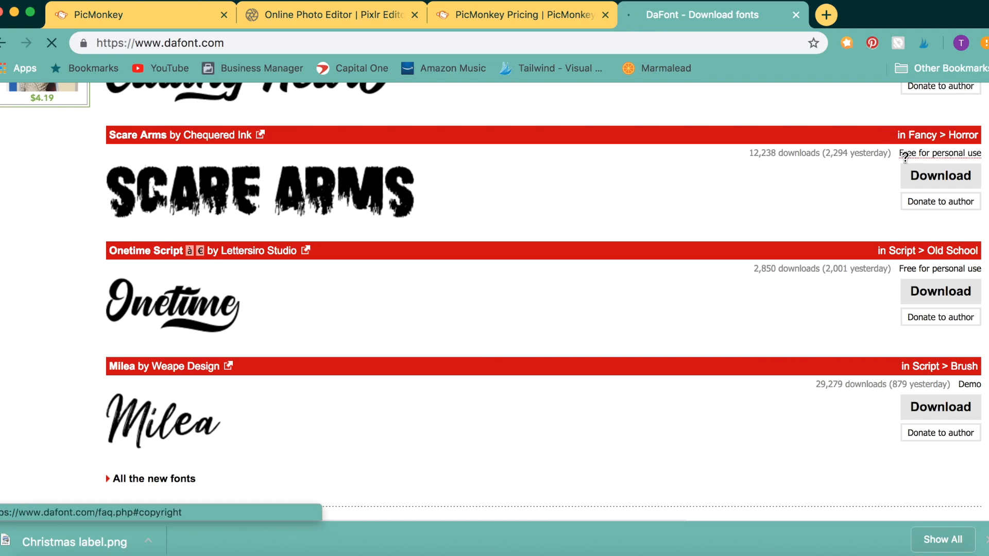
{"action": "scroll", "coordinate": [633, 298], "scroll_direction": "down", "scroll_amount": 4}
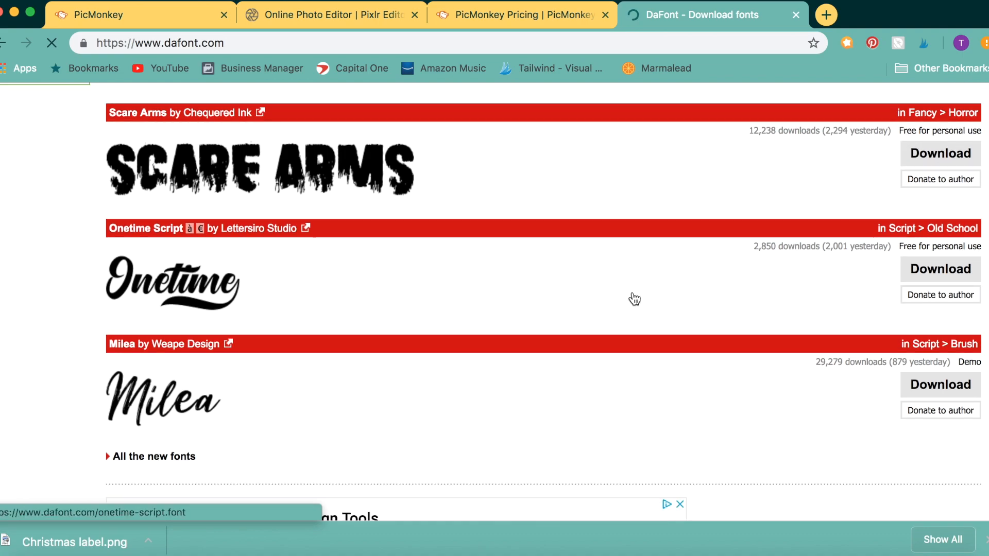
{"action": "scroll", "coordinate": [632, 293], "scroll_direction": "up", "scroll_amount": 9}
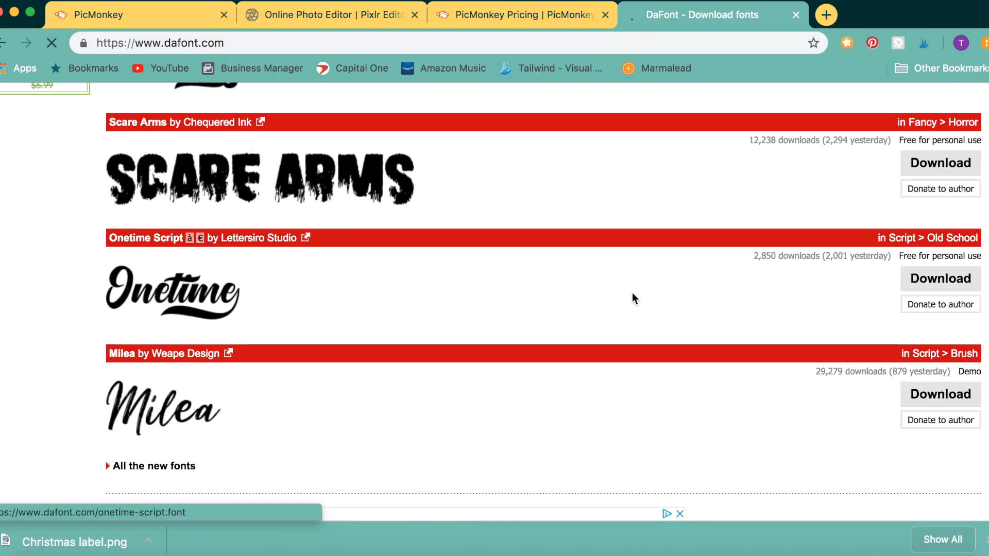
{"action": "scroll", "coordinate": [632, 293], "scroll_direction": "down", "scroll_amount": 9}
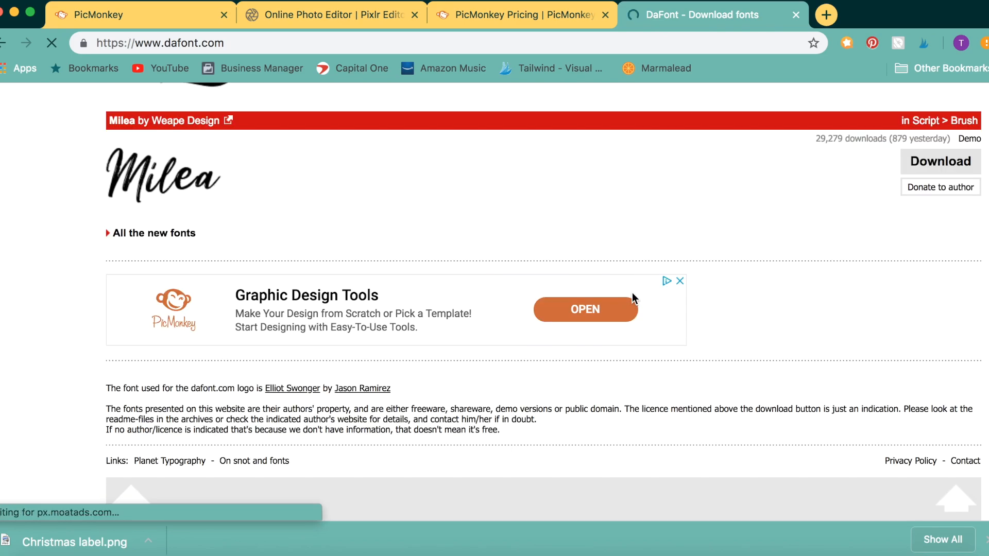
{"action": "scroll", "coordinate": [632, 293], "scroll_direction": "up", "scroll_amount": 13}
{"action": "scroll", "coordinate": [632, 293], "scroll_direction": "down", "scroll_amount": 2}
{"action": "scroll", "coordinate": [633, 293], "scroll_direction": "down", "scroll_amount": 4}
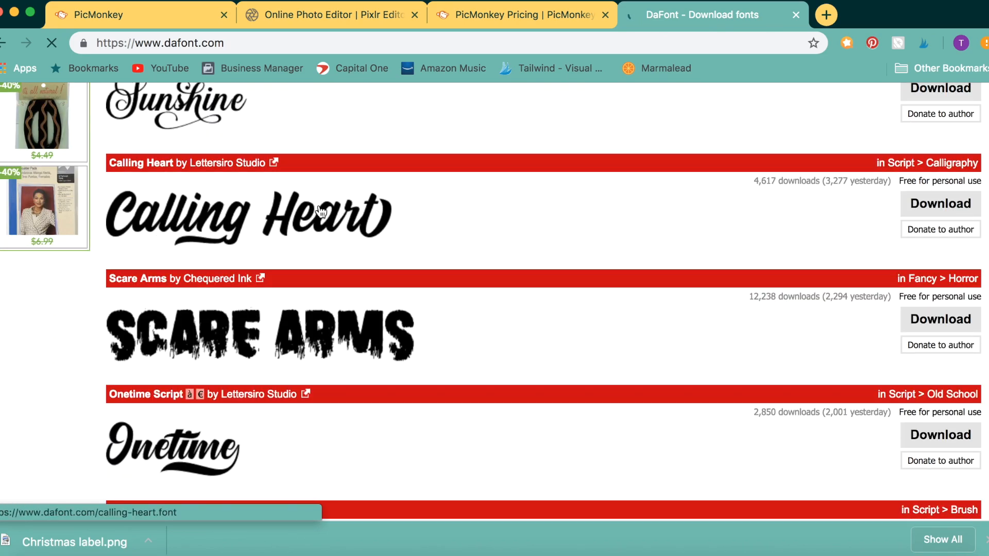
- Open the Calling Heart font's page and review its author note and character samples
{"action": "left_click", "coordinate": [260, 223]}
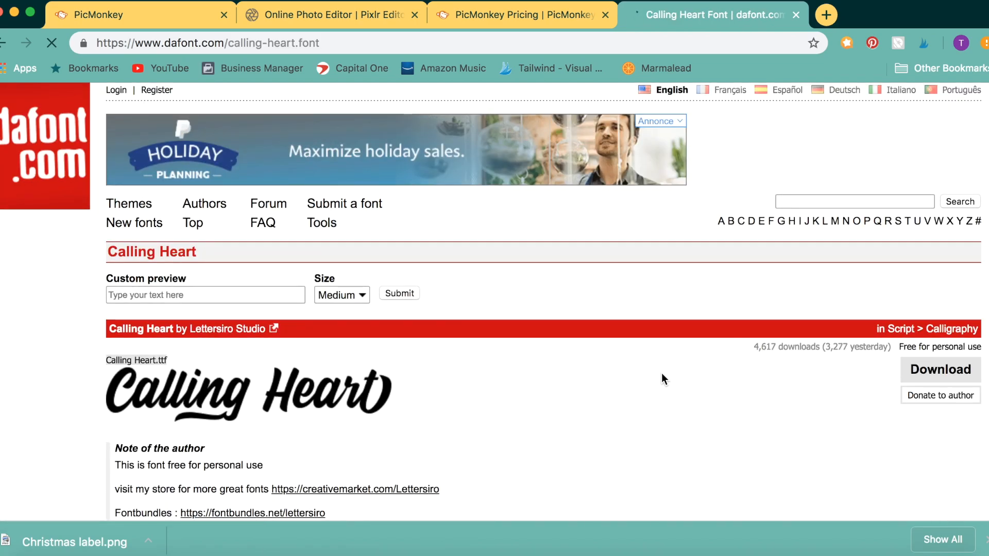
{"action": "scroll", "coordinate": [661, 373], "scroll_direction": "down", "scroll_amount": 5}
{"action": "scroll", "coordinate": [721, 262], "scroll_direction": "up", "scroll_amount": 2}
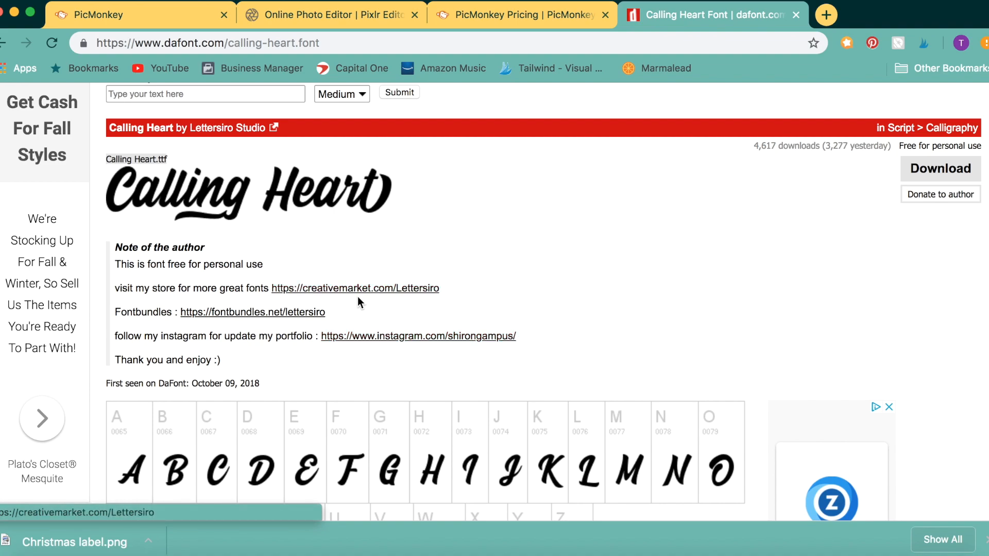
- Switch back to the Christmas label in the PicMonkey editor and add a text box to it
{"action": "left_click", "coordinate": [528, 17]}
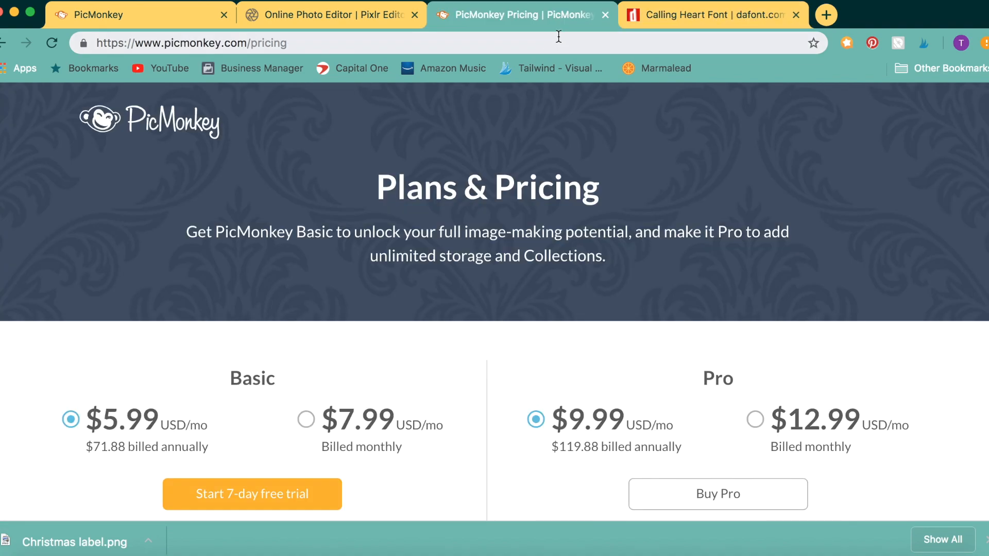
{"action": "left_click", "coordinate": [159, 16]}
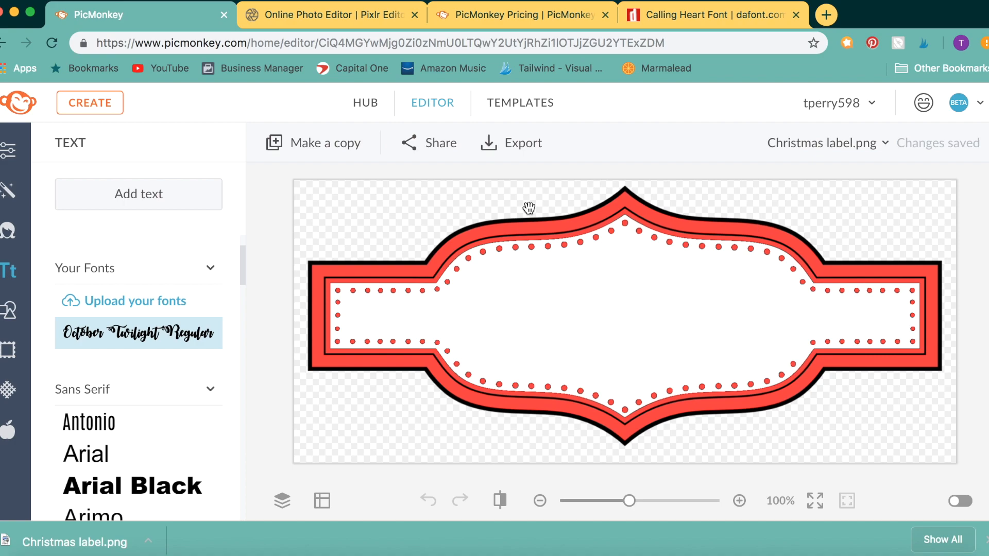
{"action": "mouse_move", "coordinate": [241, 267]}
{"action": "left_mouse_down"}
{"action": "mouse_move", "coordinate": [244, 276]}
{"action": "mouse_move", "coordinate": [242, 268]}
{"action": "left_mouse_up"}
{"action": "scroll", "coordinate": [243, 278], "scroll_direction": "up", "scroll_amount": 5}
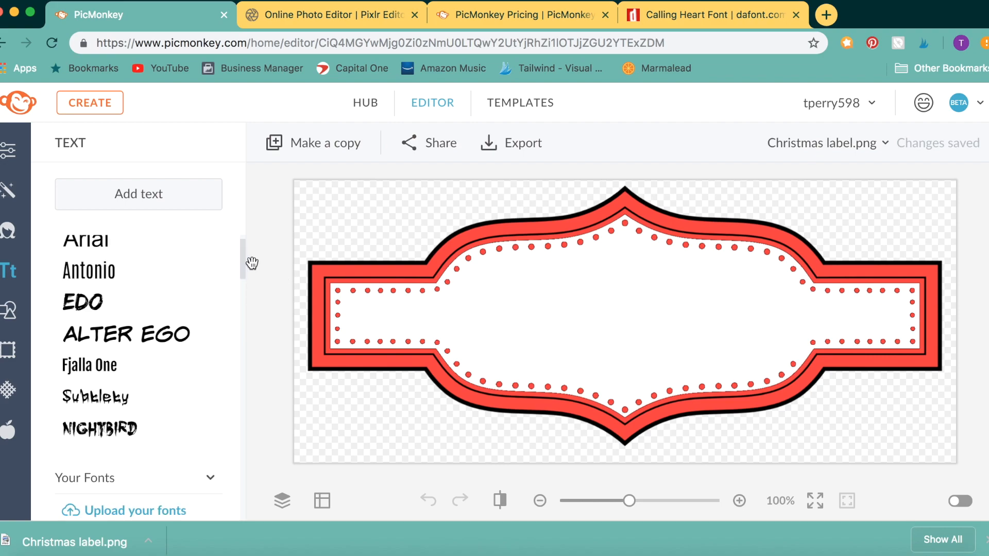
{"action": "left_click", "coordinate": [169, 211]}
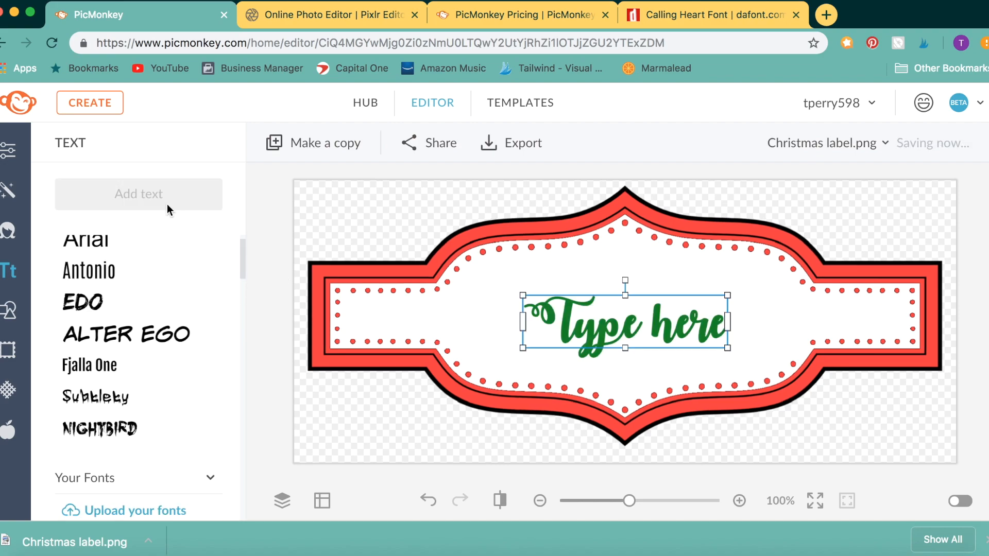
- Replace the placeholder text with "Christmas" and "Tree" on two lines, leaving the green October Twilight styling
{"action": "double_click", "coordinate": [659, 321]}
{"action": "scroll", "coordinate": [243, 272], "scroll_direction": "down", "scroll_amount": 4}
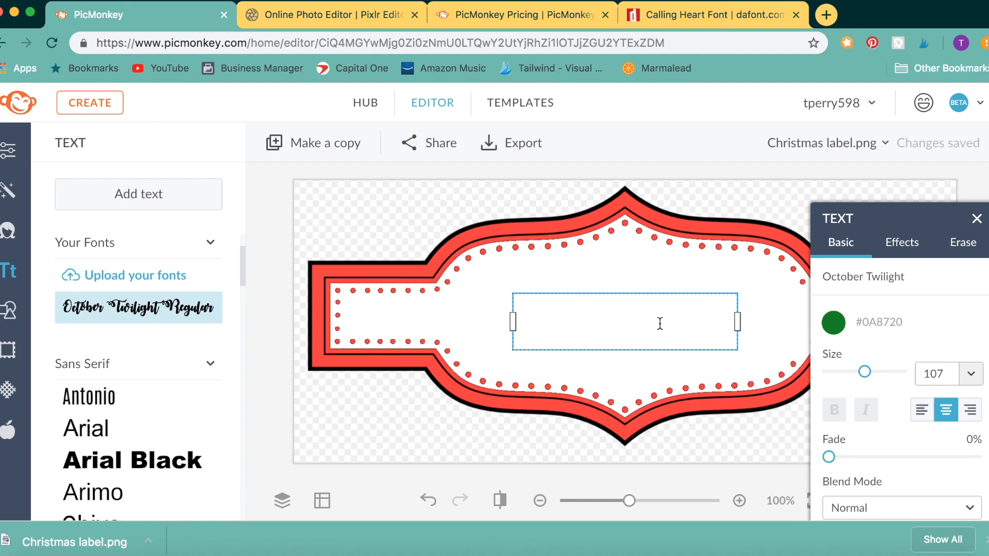
{"action": "left_click", "coordinate": [841, 323]}
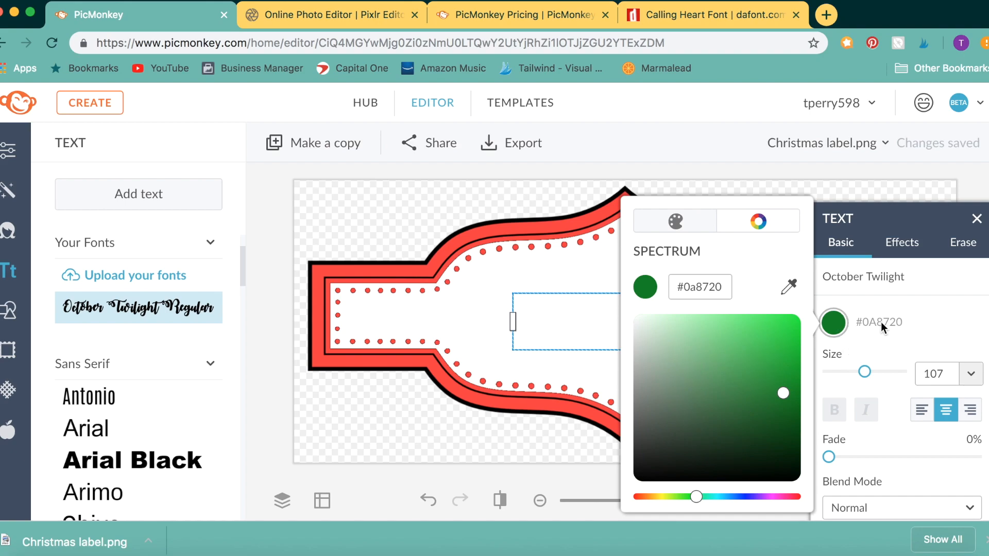
{"action": "left_click", "coordinate": [834, 324]}
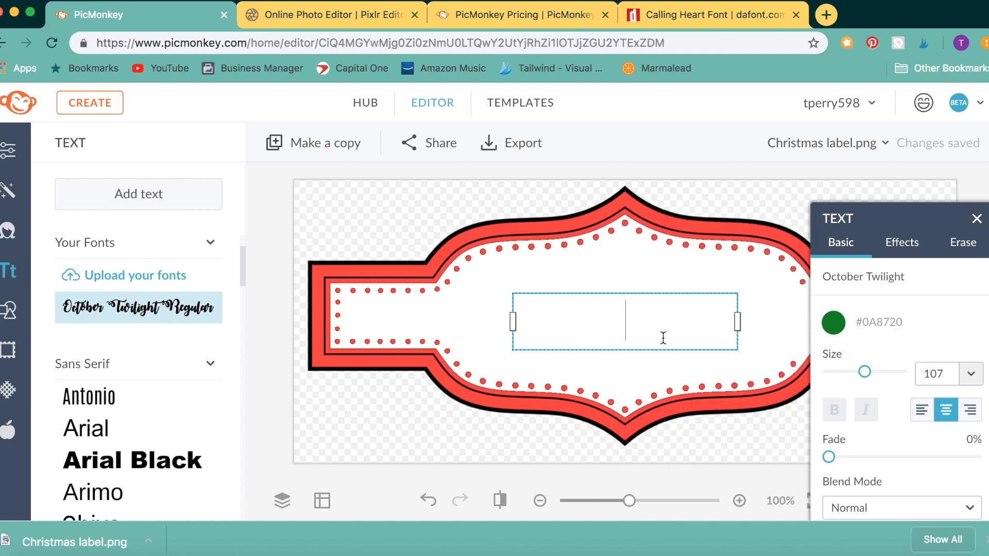
{"action": "type", "text": "Christmas"}
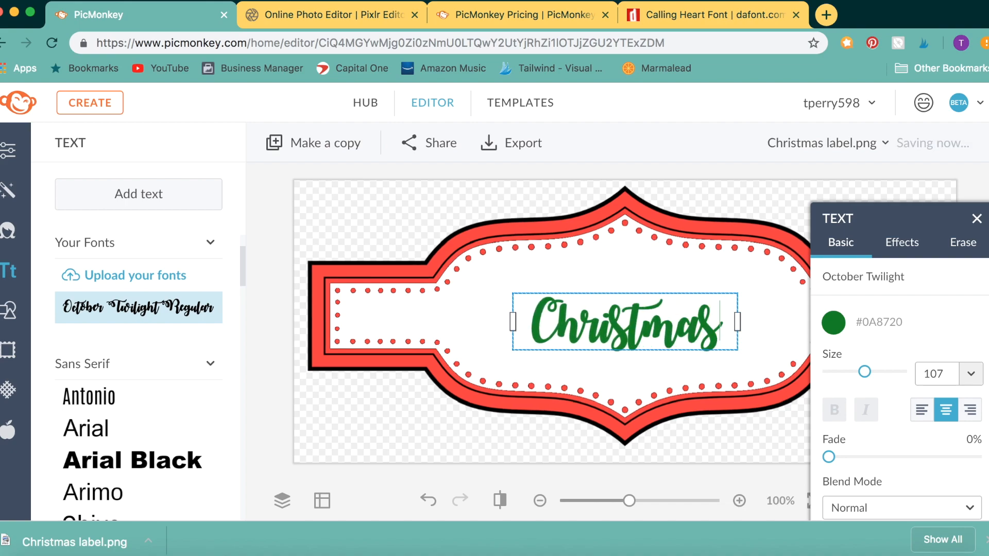
{"action": "key", "text": "Return"}
{"action": "type", "text": "Tree"}
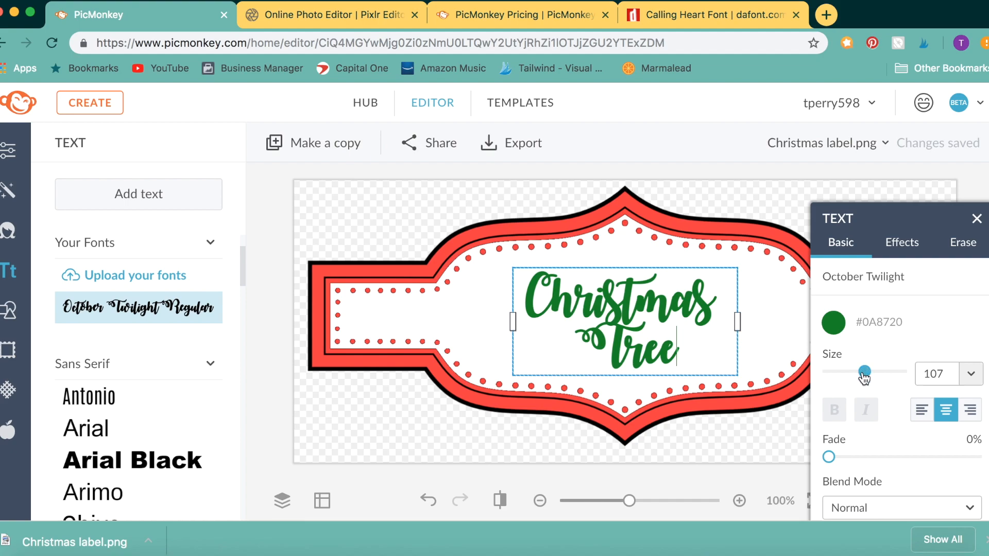
- Set the text size to 96 and widen its box to fit "Christmas Tree" on one line
{"action": "left_click_drag", "start_coordinate": [863, 374], "coordinate": [866, 377]}
{"action": "left_click_drag", "start_coordinate": [702, 346], "coordinate": [499, 285]}
{"action": "left_click_drag", "start_coordinate": [864, 372], "coordinate": [863, 373]}
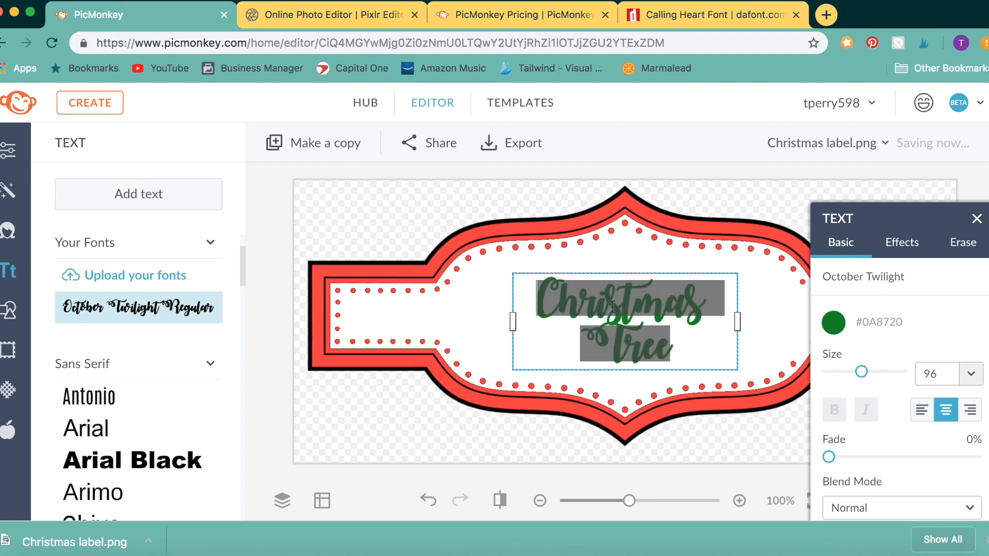
{"action": "left_click", "coordinate": [680, 315]}
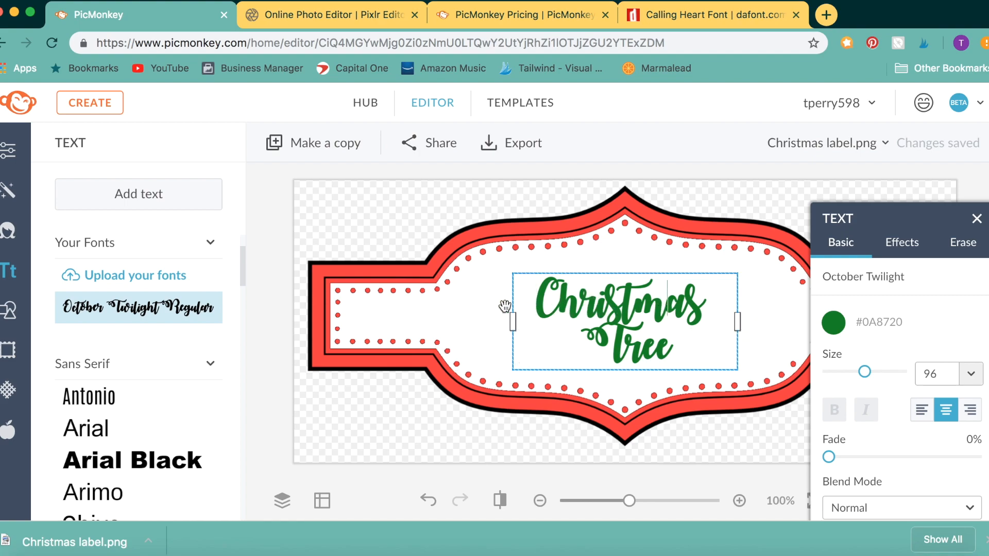
{"action": "left_click", "coordinate": [526, 321]}
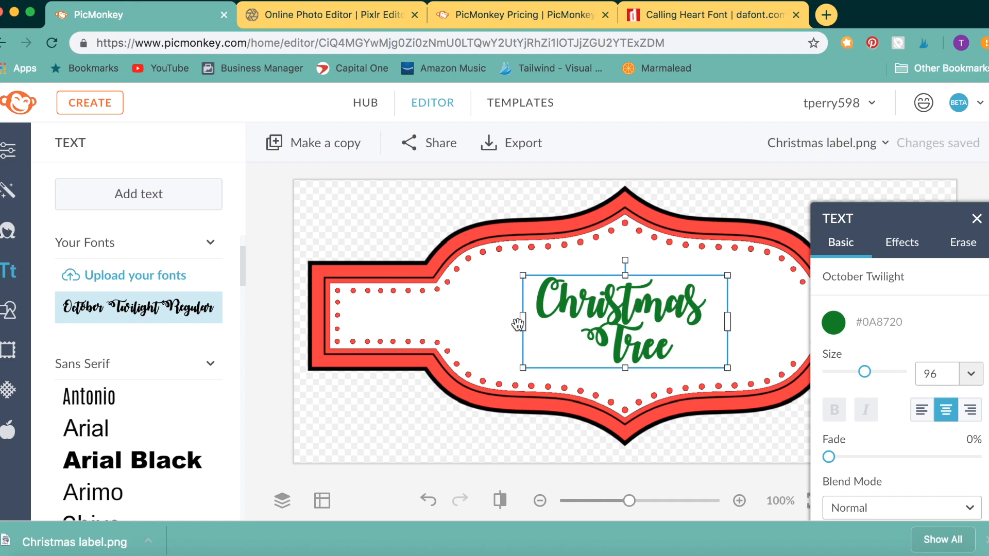
{"action": "left_click_drag", "start_coordinate": [523, 319], "coordinate": [407, 311]}
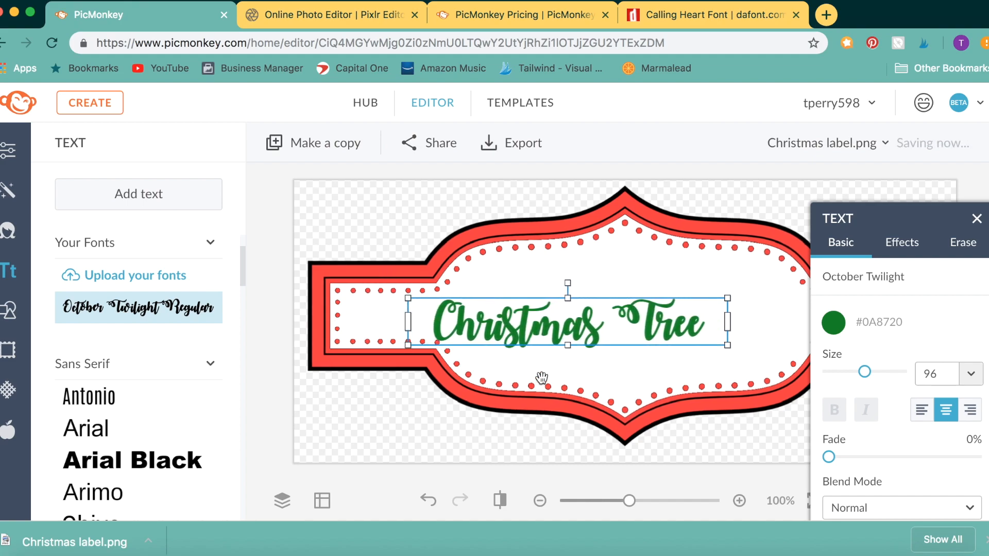
{"action": "left_click", "coordinate": [468, 429]}
- Move the "Christmas Tree" text toward the middle of the label and set its size to 107
{"action": "left_click_drag", "start_coordinate": [589, 316], "coordinate": [637, 330]}
{"action": "left_click", "coordinate": [637, 330]}
{"action": "left_click_drag", "start_coordinate": [756, 328], "coordinate": [455, 320]}
{"action": "left_click_drag", "start_coordinate": [865, 374], "coordinate": [870, 378]}
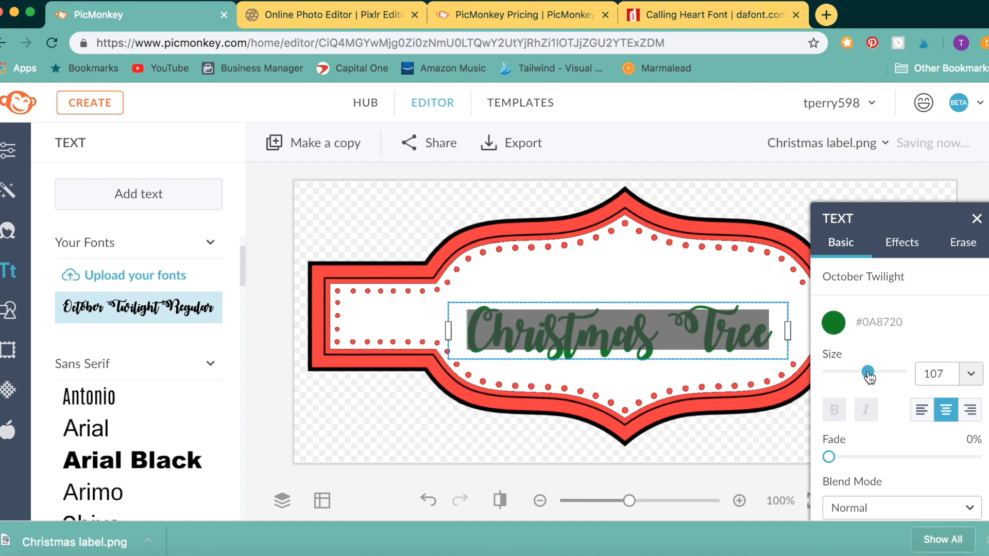
{"action": "left_click", "coordinate": [471, 390]}
{"action": "left_click_drag", "start_coordinate": [542, 334], "coordinate": [556, 336]}
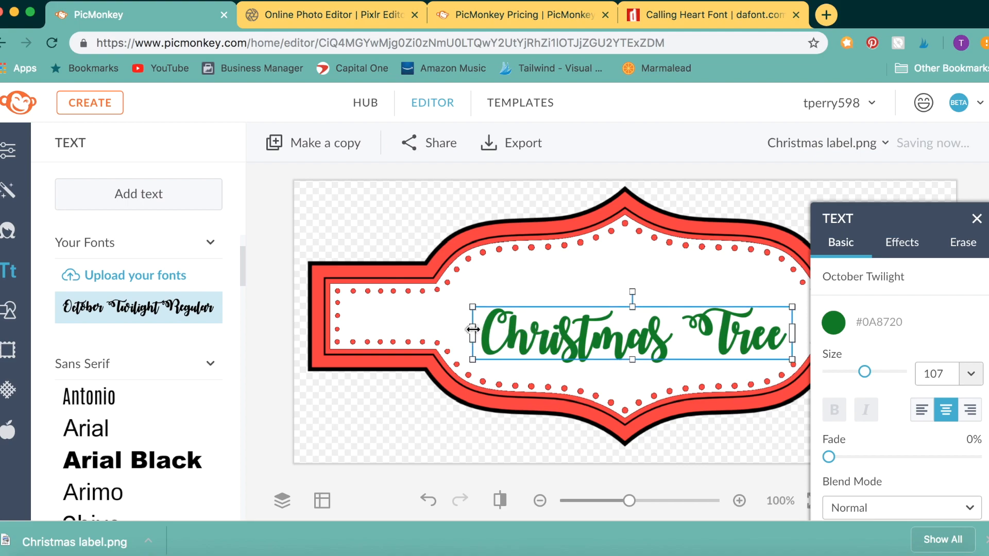
- Widen the text box further, enlarge "Christmas Tree" to size 120, and centre it between the frame's dotted sides
{"action": "left_click_drag", "start_coordinate": [474, 328], "coordinate": [430, 332]}
{"action": "double_click", "coordinate": [592, 324]}
{"action": "left_click", "coordinate": [755, 325]}
{"action": "left_click_drag", "start_coordinate": [775, 332], "coordinate": [464, 336]}
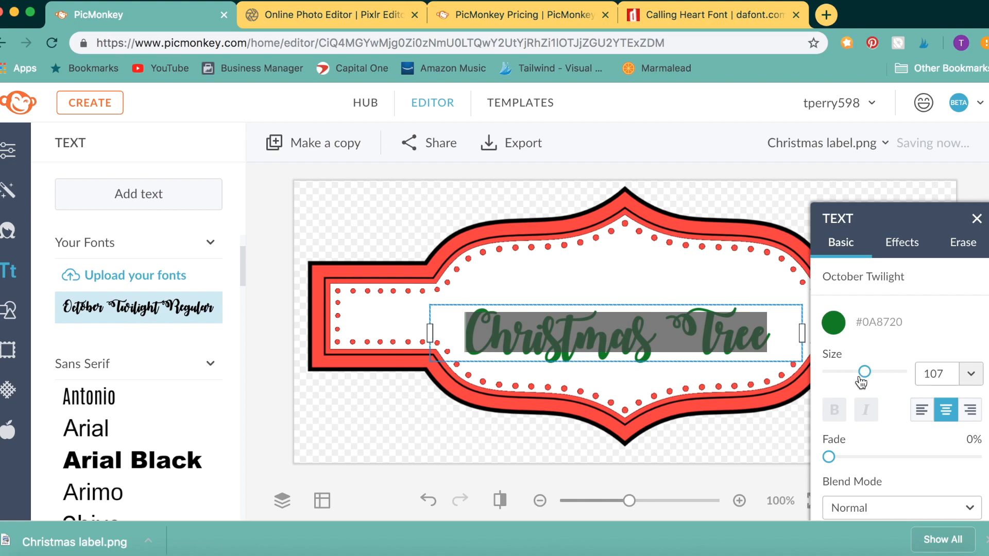
{"action": "left_click_drag", "start_coordinate": [865, 372], "coordinate": [867, 373]}
{"action": "left_click", "coordinate": [768, 393]}
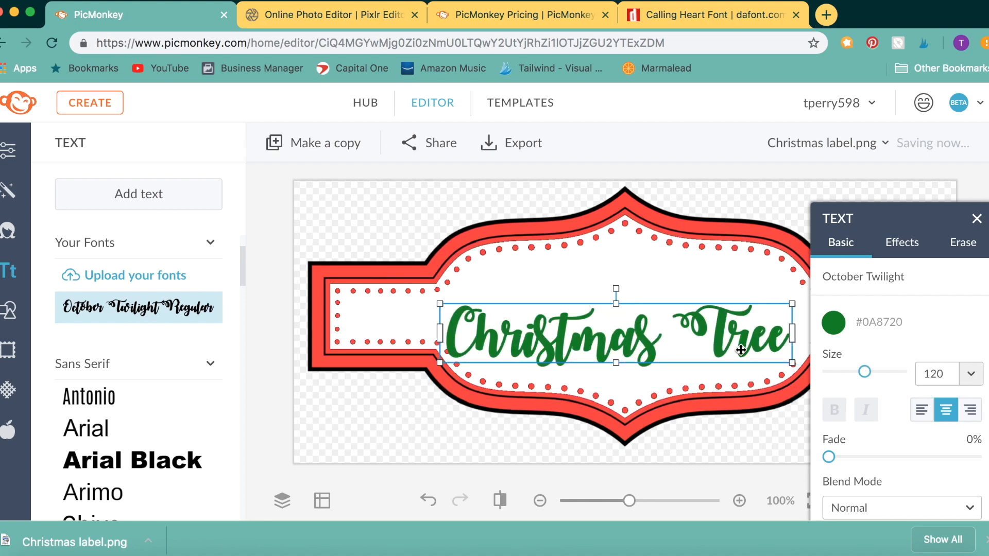
{"action": "left_click_drag", "start_coordinate": [751, 348], "coordinate": [754, 348]}
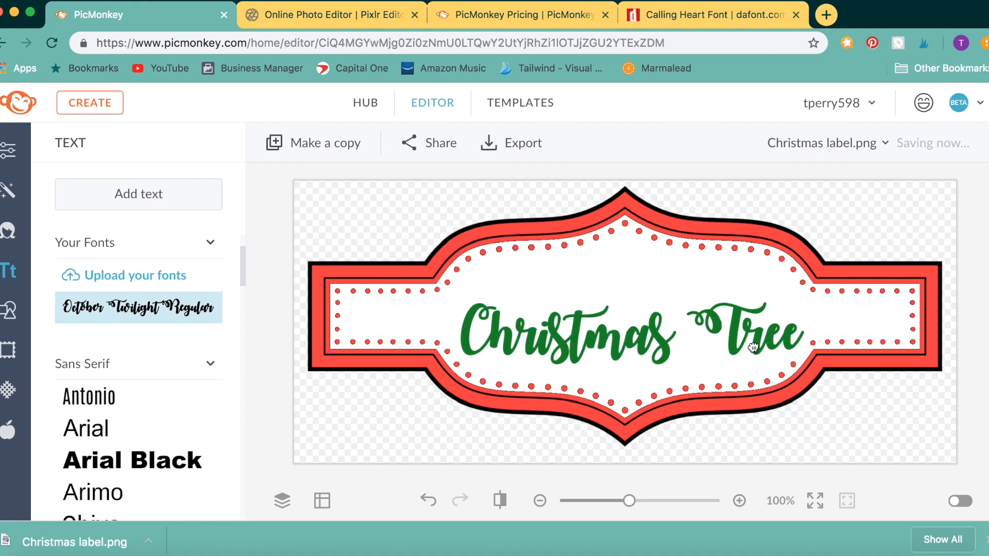
{"action": "left_click", "coordinate": [753, 348]}
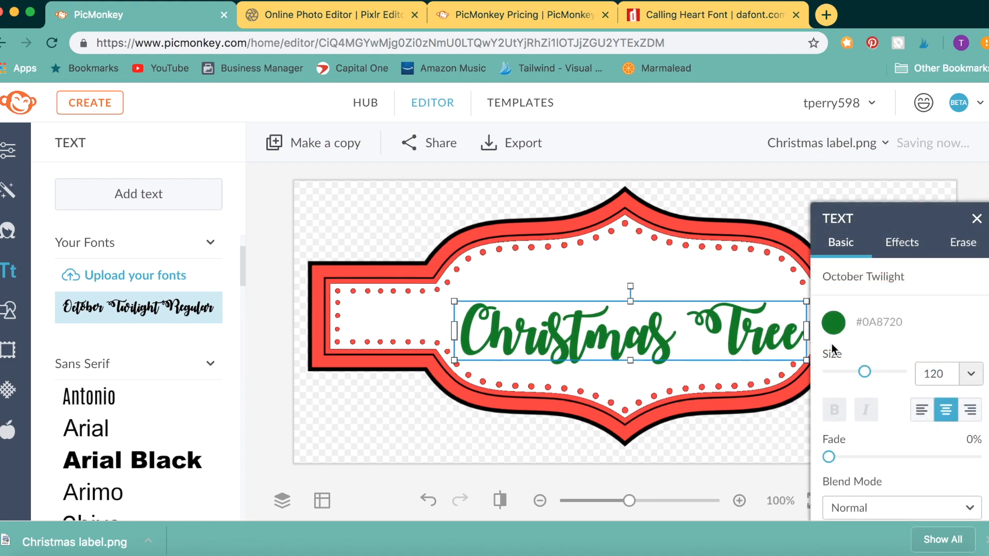
- Give the "Christmas Tree" text a black drop shadow with 0% fade and 0 horizontal and vertical blur
{"action": "left_click", "coordinate": [901, 242]}
{"action": "left_click", "coordinate": [878, 275]}
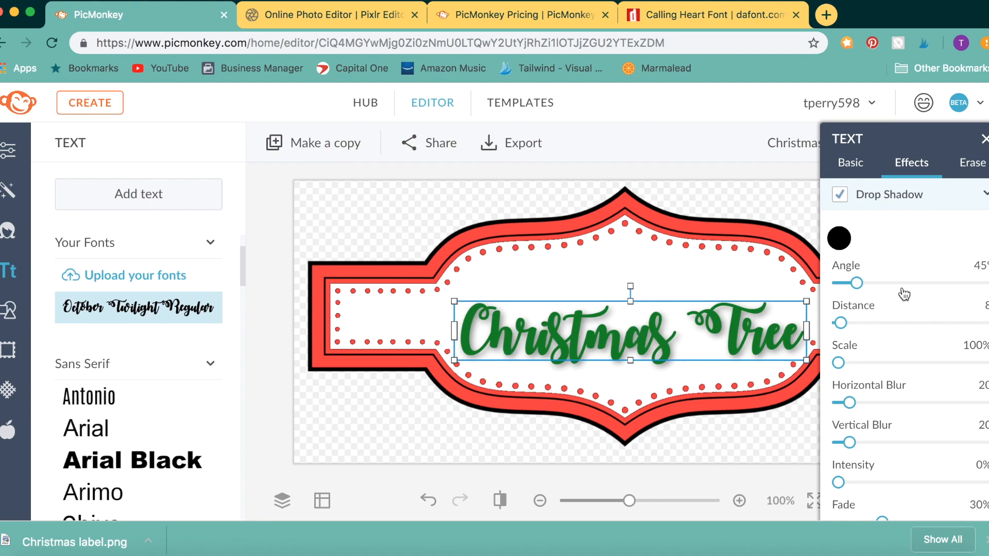
{"action": "left_click_drag", "start_coordinate": [951, 141], "coordinate": [854, 139]}
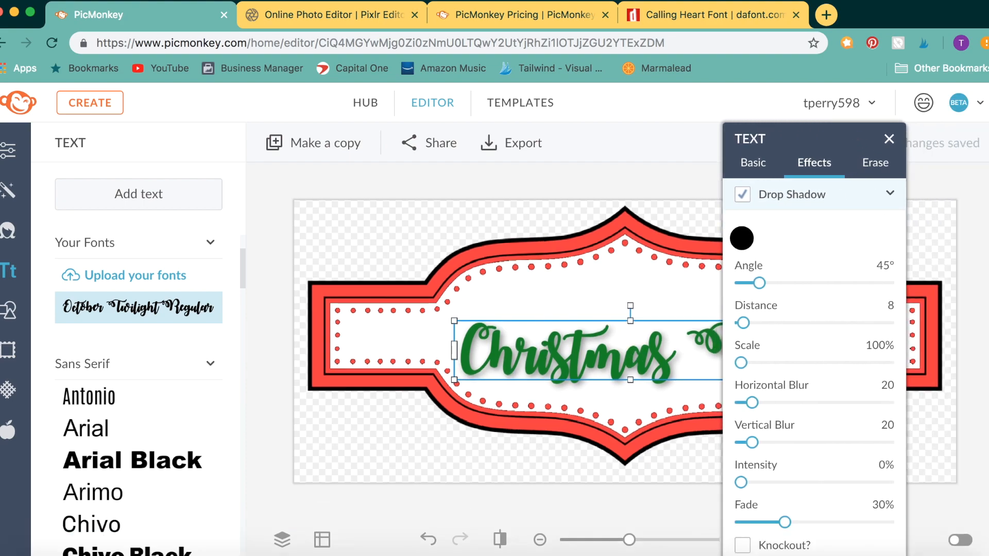
{"action": "left_click_drag", "start_coordinate": [840, 151], "coordinate": [868, 147]}
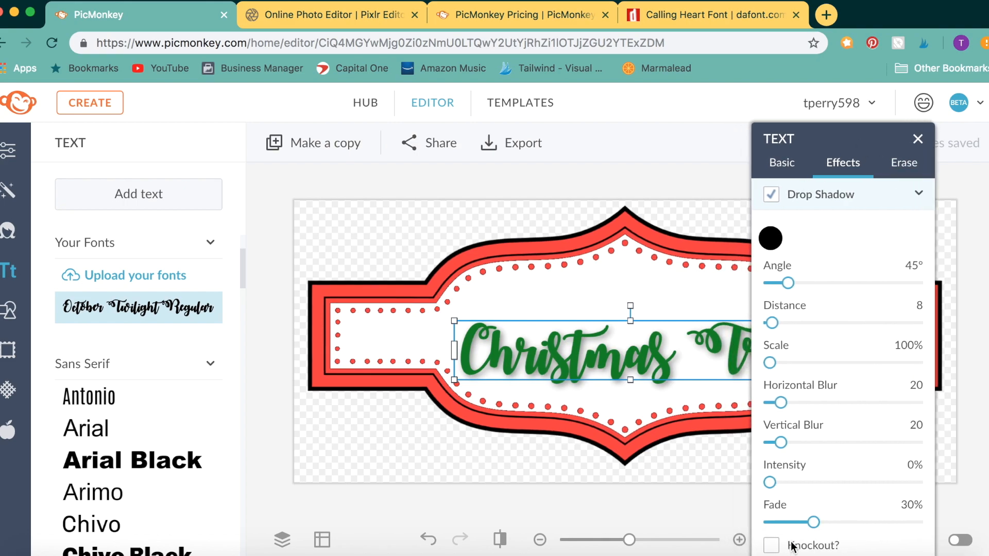
{"action": "left_click_drag", "start_coordinate": [814, 523], "coordinate": [723, 519]}
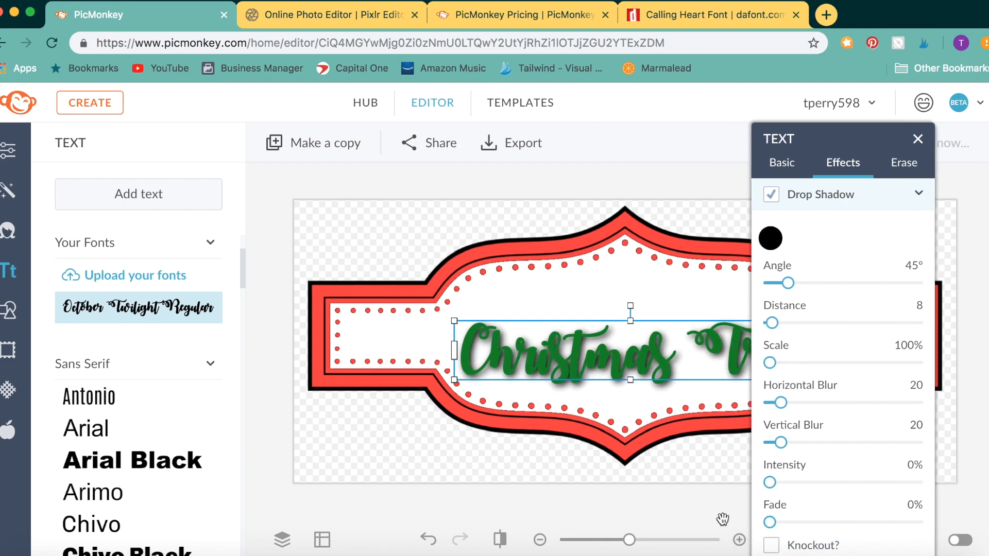
{"action": "left_click_drag", "start_coordinate": [783, 446], "coordinate": [750, 437]}
{"action": "left_click_drag", "start_coordinate": [783, 405], "coordinate": [757, 405]}
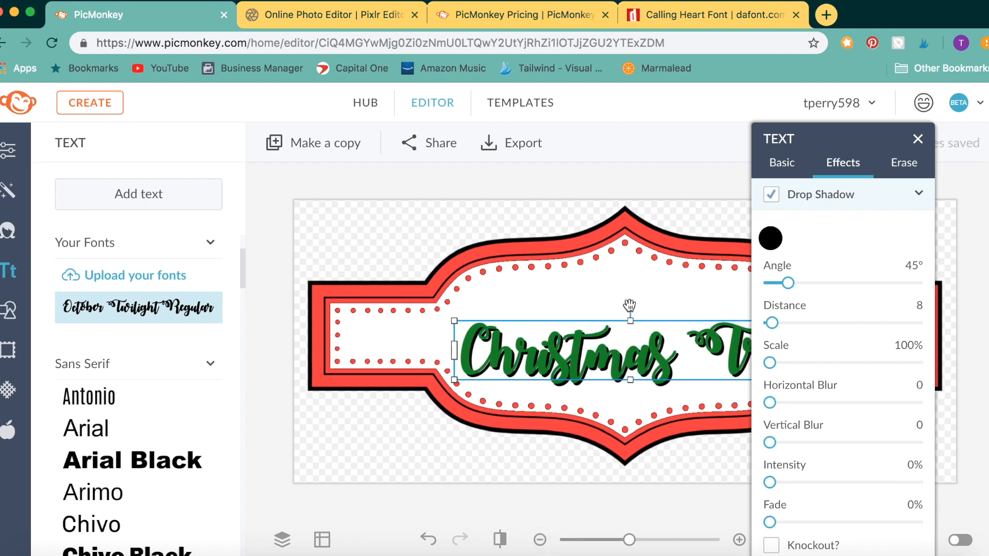
{"action": "left_click_drag", "start_coordinate": [853, 140], "coordinate": [929, 143]}
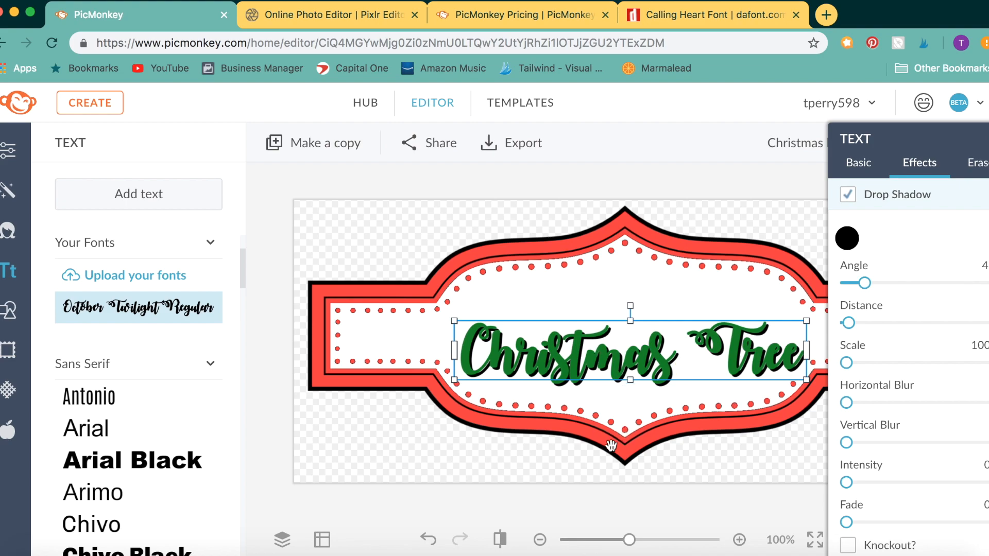
- Recheck the drop shadow settings and nudge the "Christmas Tree" text slightly down on the label
{"action": "left_click", "coordinate": [569, 458]}
{"action": "left_click", "coordinate": [632, 375]}
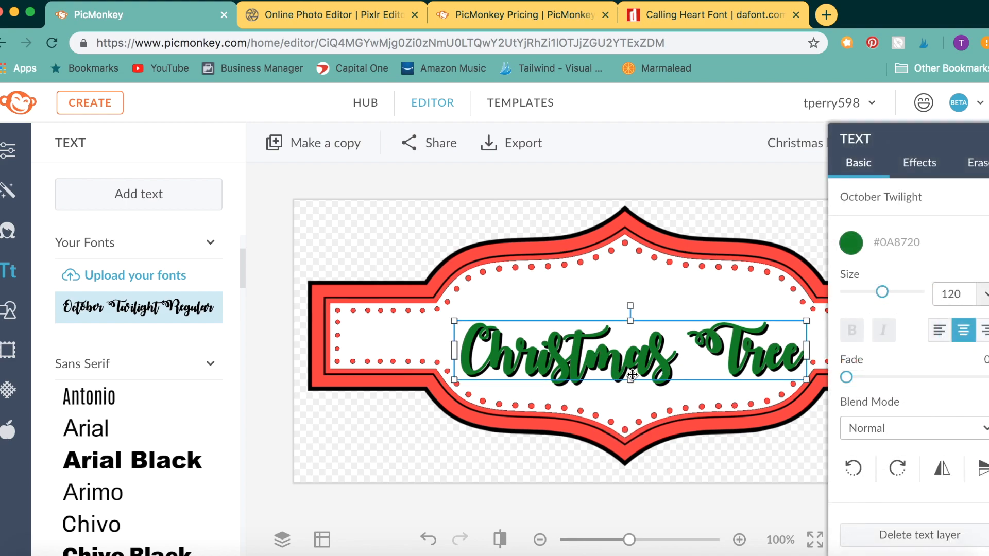
{"action": "left_click", "coordinate": [919, 163]}
{"action": "left_click_drag", "start_coordinate": [952, 140], "coordinate": [898, 140]}
{"action": "left_click", "coordinate": [955, 195]}
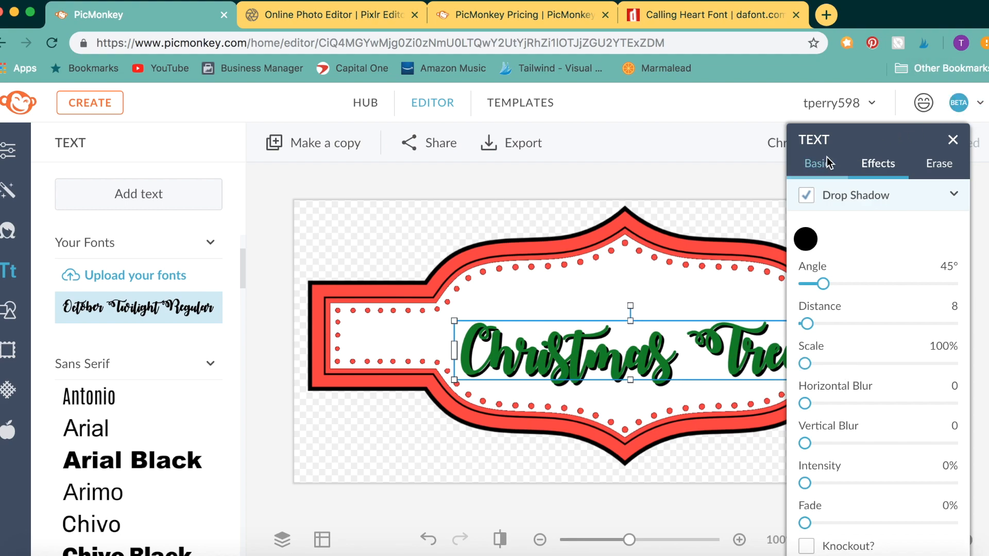
{"action": "left_click", "coordinate": [953, 141]}
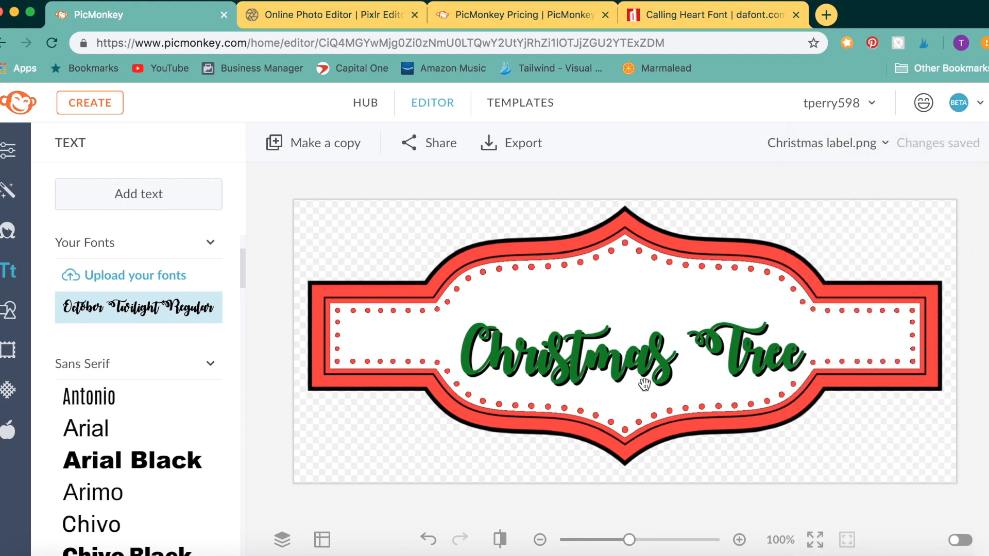
{"action": "left_click_drag", "start_coordinate": [635, 367], "coordinate": [635, 370]}
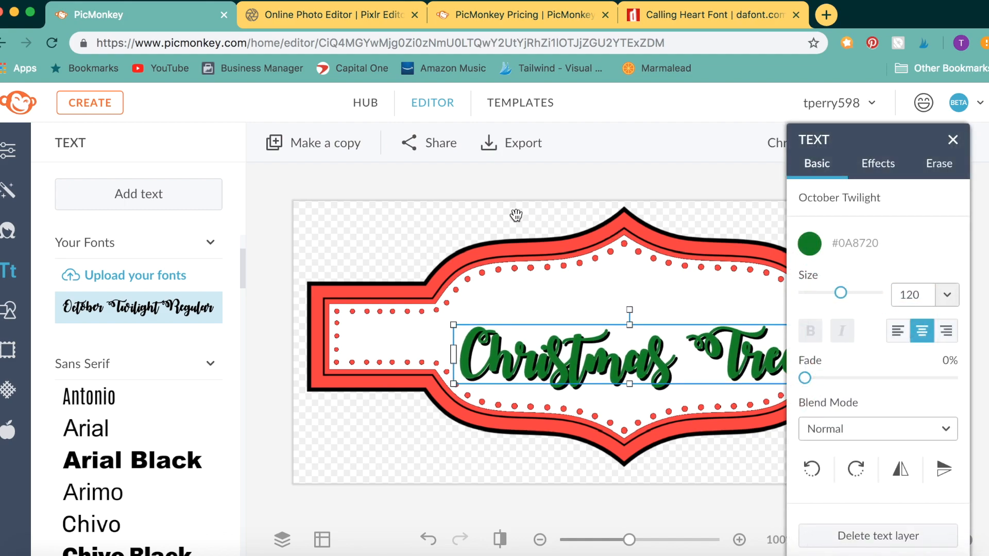
{"action": "left_click", "coordinate": [451, 266]}
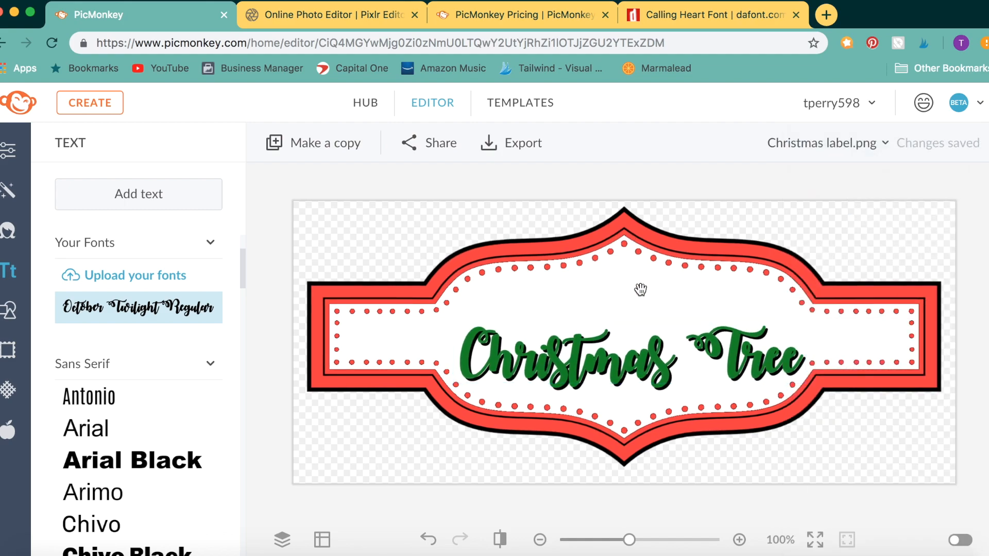
- Add the custom Winding Wick Candles logo as a graphic and place it above the "Christmas Tree" text
{"action": "left_click", "coordinate": [11, 310]}
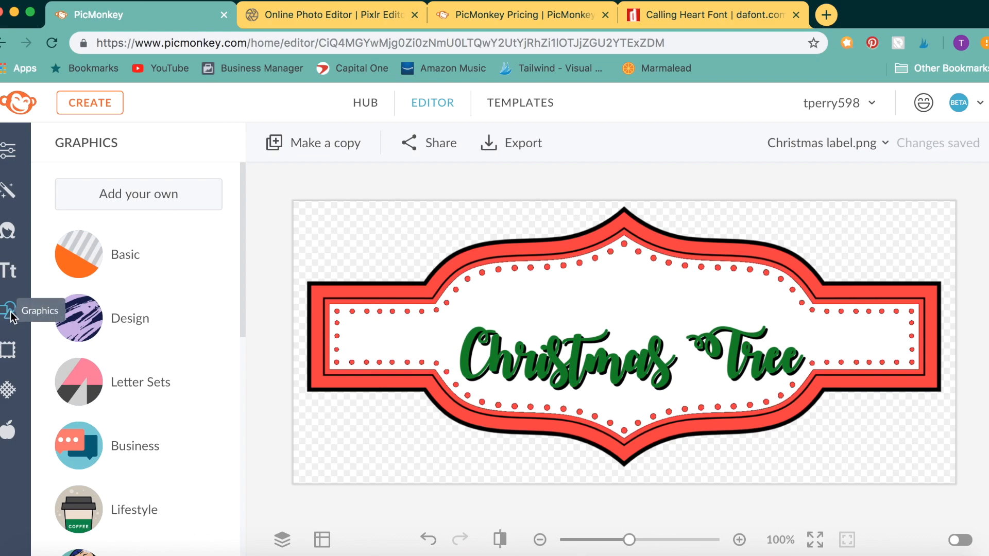
{"action": "left_click", "coordinate": [155, 198]}
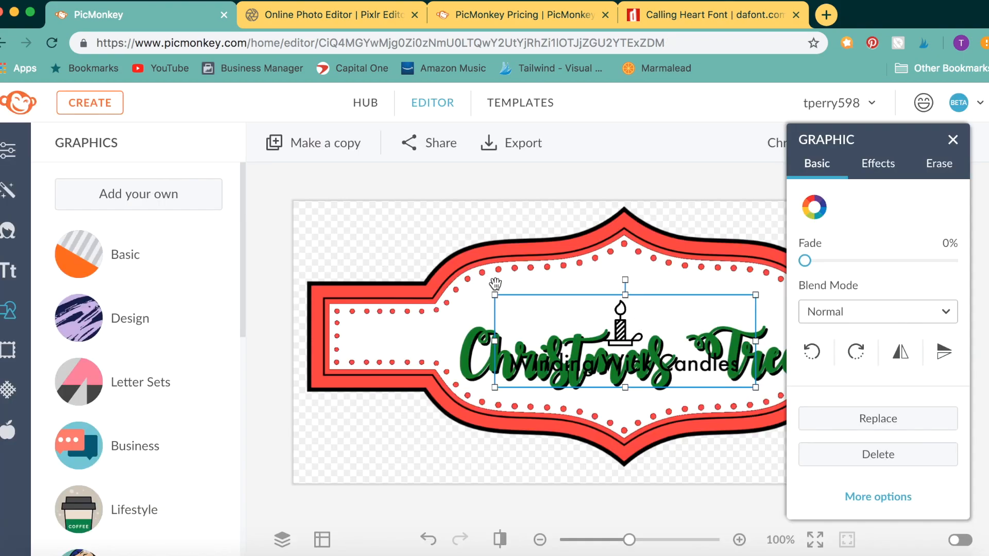
{"action": "left_click_drag", "start_coordinate": [631, 341], "coordinate": [636, 285]}
{"action": "left_click", "coordinate": [661, 392]}
{"action": "left_click", "coordinate": [712, 465]}
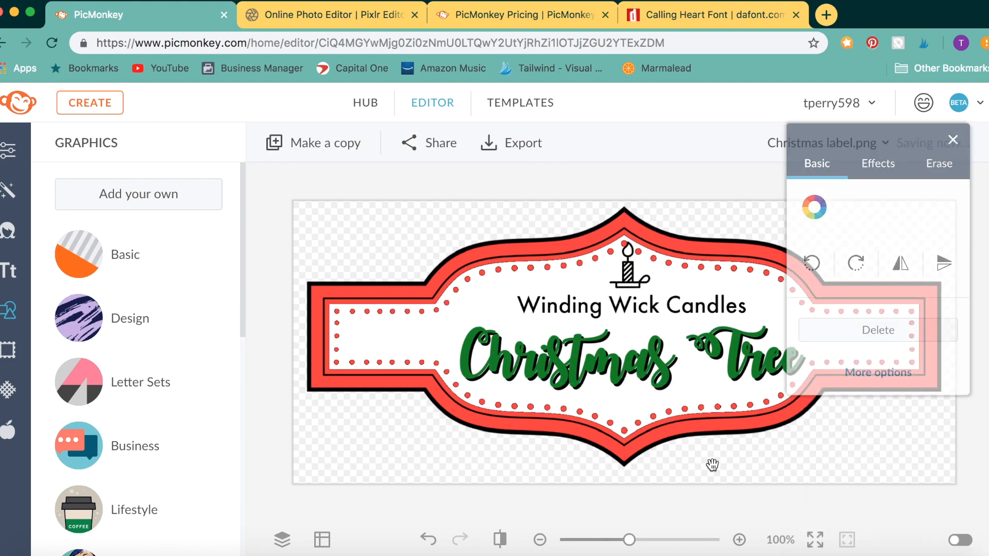
{"action": "left_click_drag", "start_coordinate": [636, 261], "coordinate": [631, 274]}
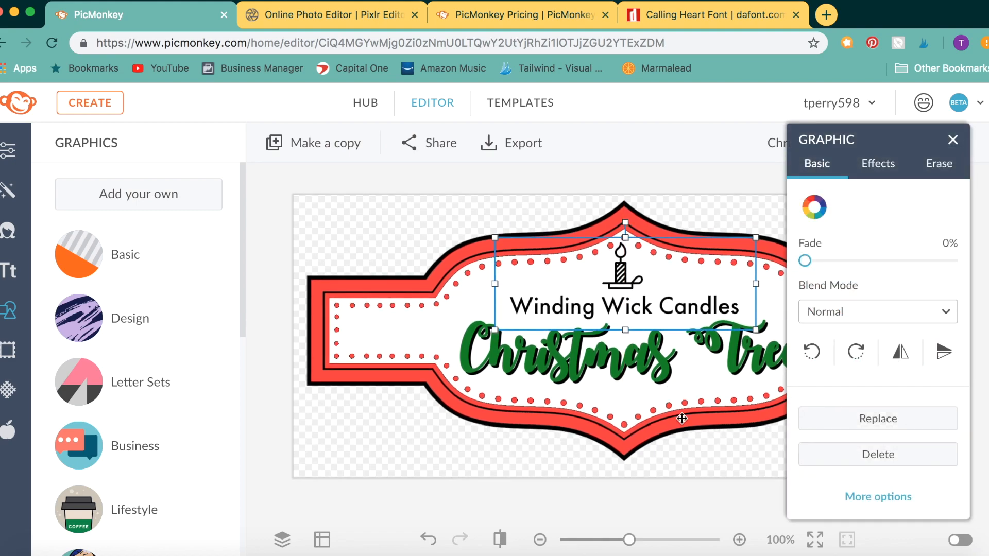
{"action": "left_click_drag", "start_coordinate": [629, 542], "coordinate": [640, 540]}
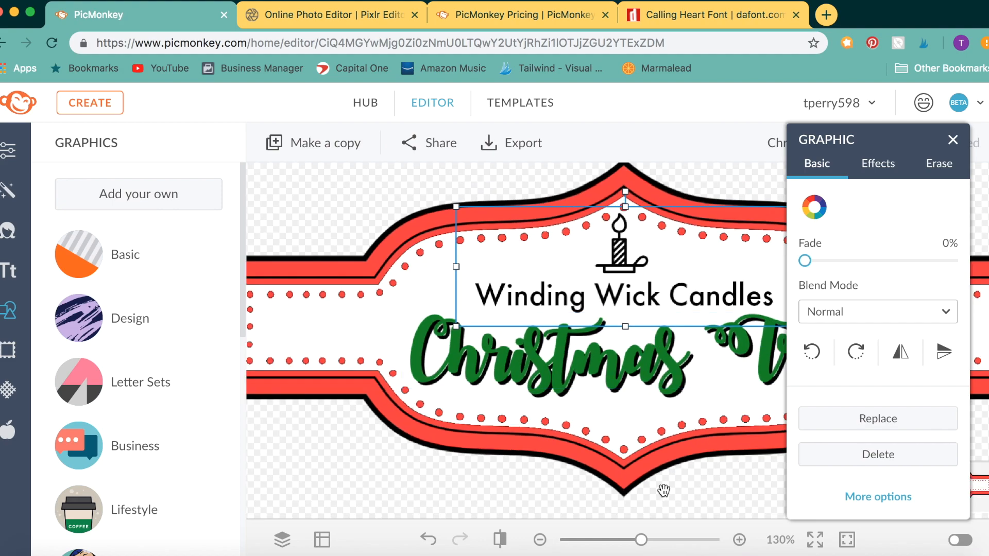
- Check the logo's alignment above the "Christmas Tree" text up close, deselect it, and review the whole label
{"action": "scroll", "coordinate": [663, 491], "scroll_direction": "down", "scroll_amount": 1}
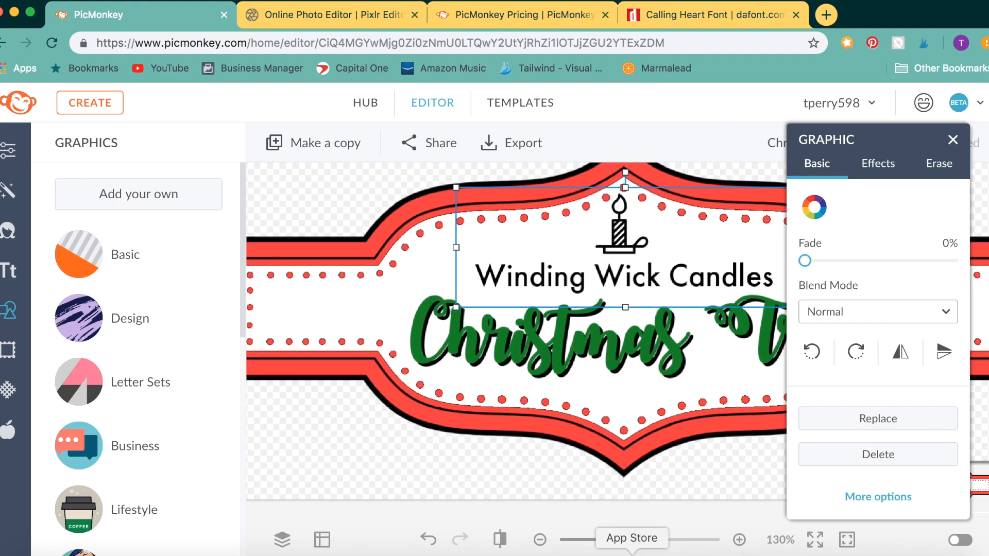
{"action": "left_click_drag", "start_coordinate": [641, 541], "coordinate": [649, 540]}
{"action": "mouse_move", "coordinate": [625, 222]}
{"action": "left_mouse_down"}
{"action": "mouse_move", "coordinate": [632, 209]}
{"action": "mouse_move", "coordinate": [622, 220]}
{"action": "left_mouse_up"}
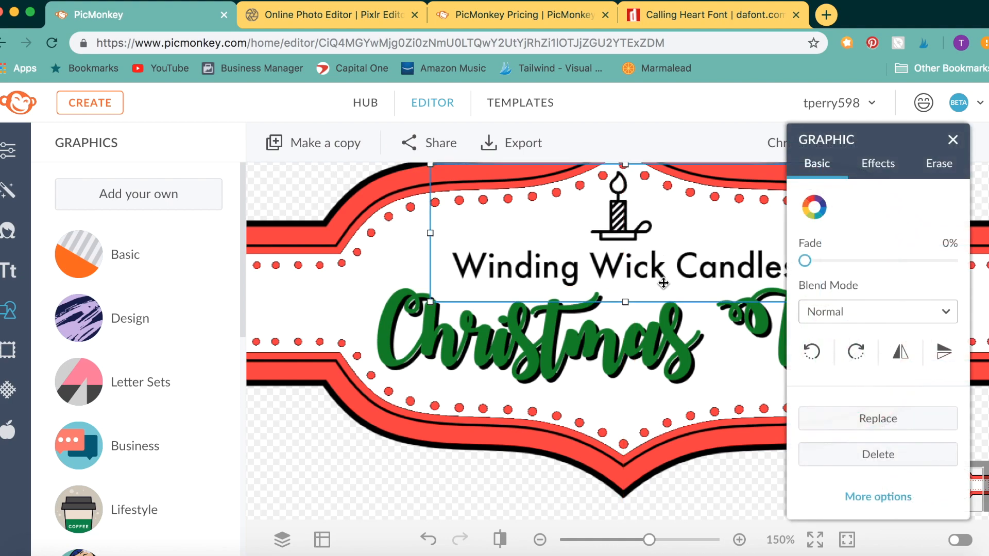
{"action": "left_click", "coordinate": [609, 540]}
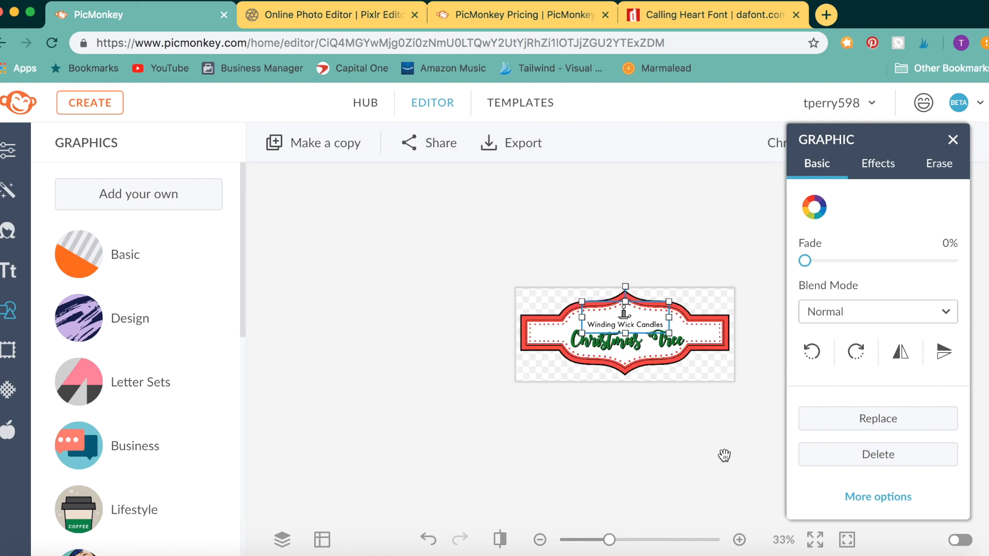
{"action": "left_click", "coordinate": [649, 435]}
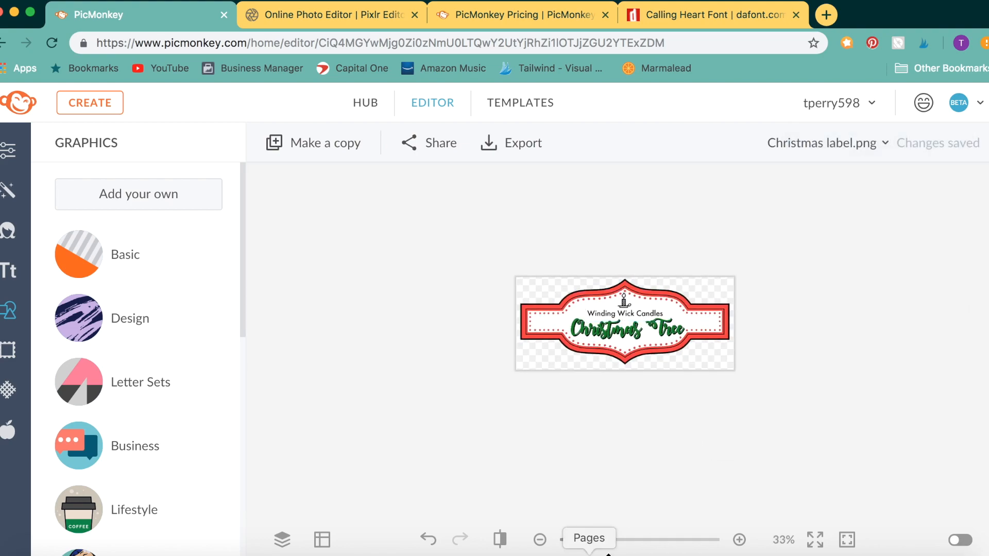
{"action": "left_click_drag", "start_coordinate": [611, 542], "coordinate": [626, 540]}
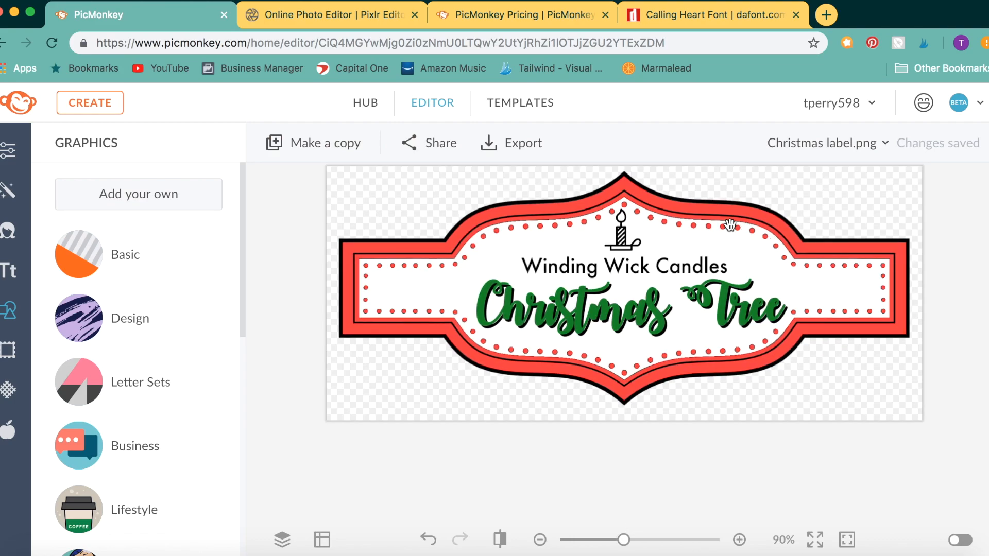
- Find the saved Christmas label.png among the Hub's unsorted images and reopen it for editing with the layer list hidden
{"action": "left_click", "coordinate": [356, 109]}
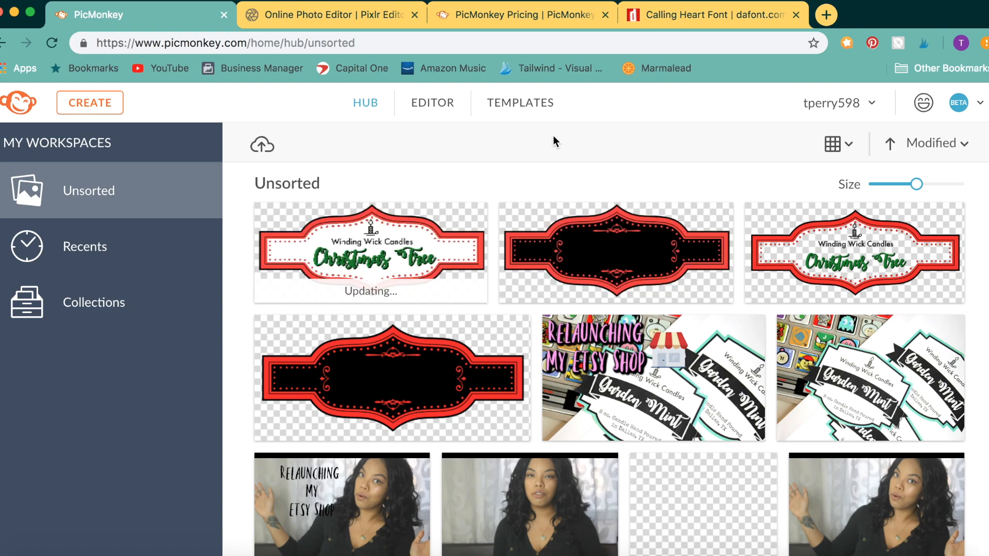
{"action": "left_click", "coordinate": [272, 220]}
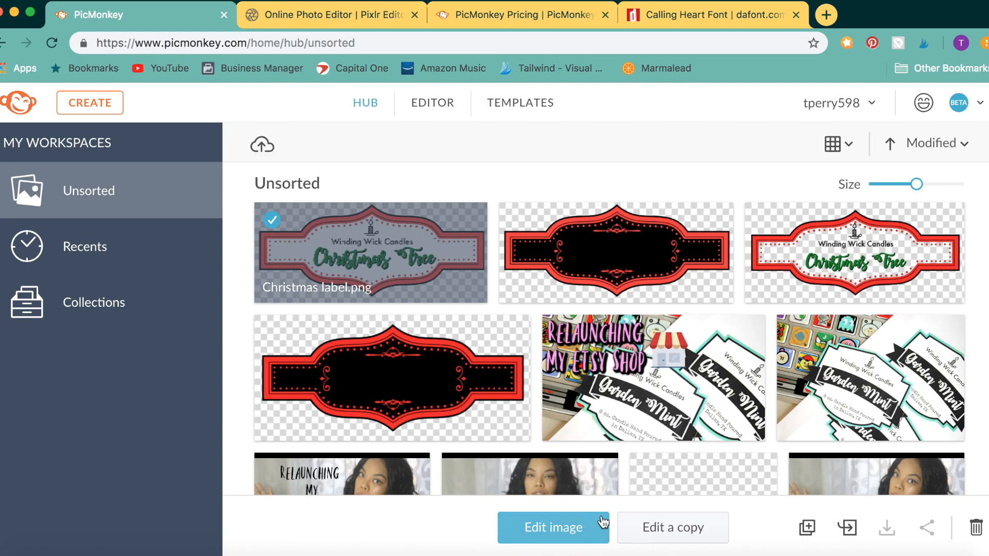
{"action": "left_click", "coordinate": [584, 540]}
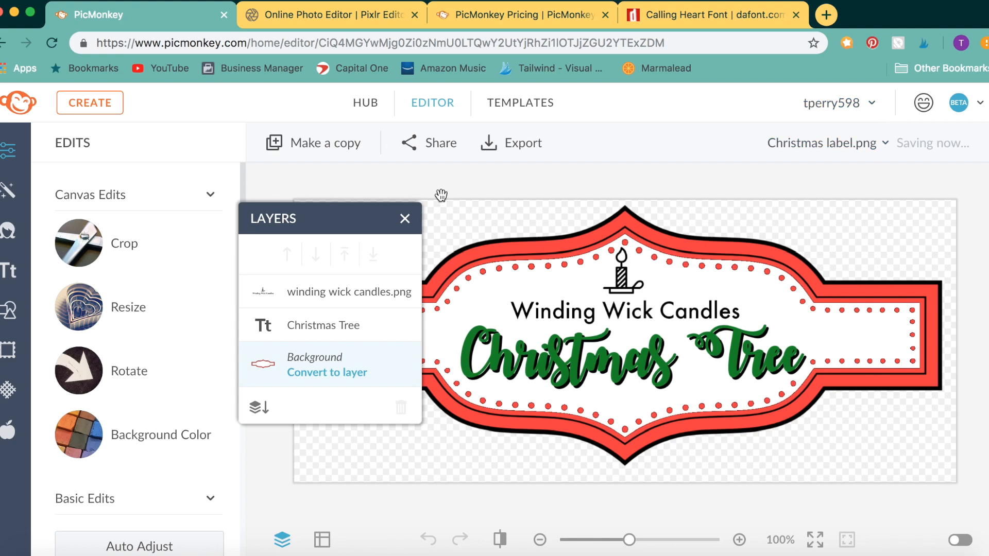
{"action": "left_click", "coordinate": [407, 220]}
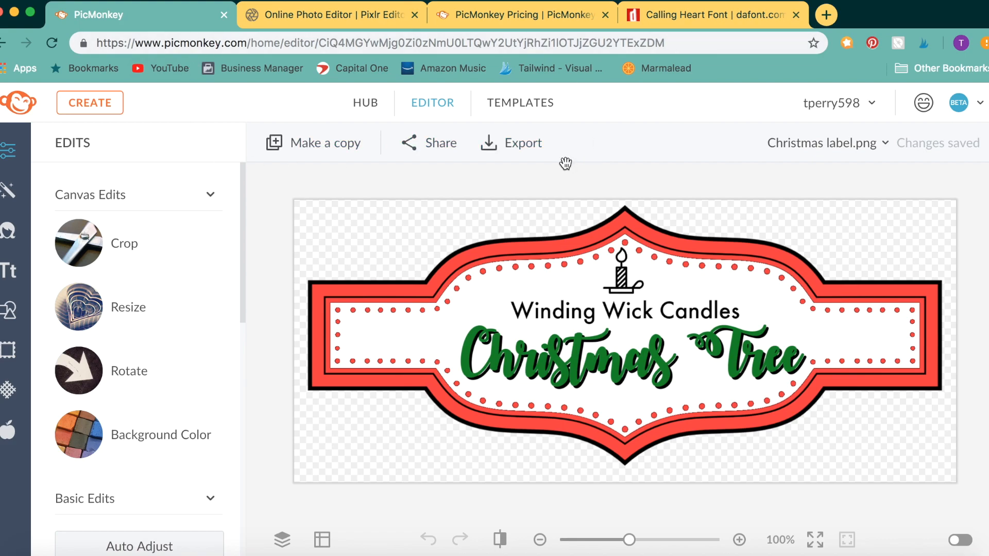
- Export the label to the computer as "Christmas label" in .png format at 1661 × 710 px
{"action": "left_click", "coordinate": [543, 150]}
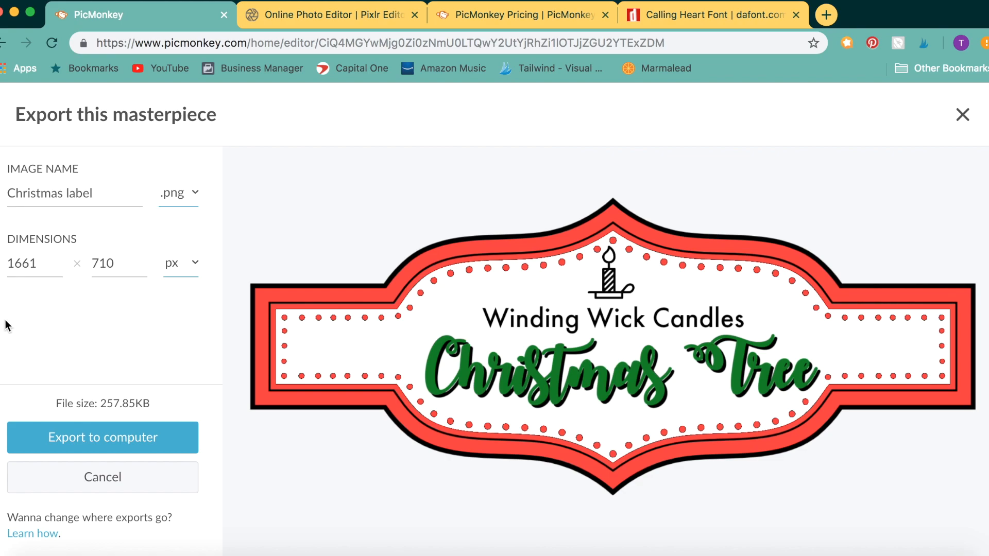
{"action": "left_click", "coordinate": [90, 438]}
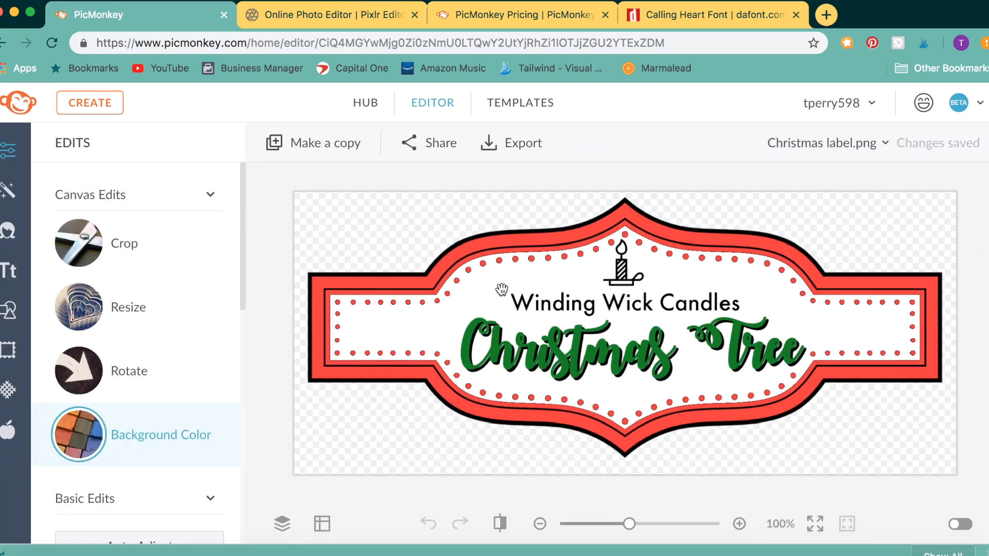